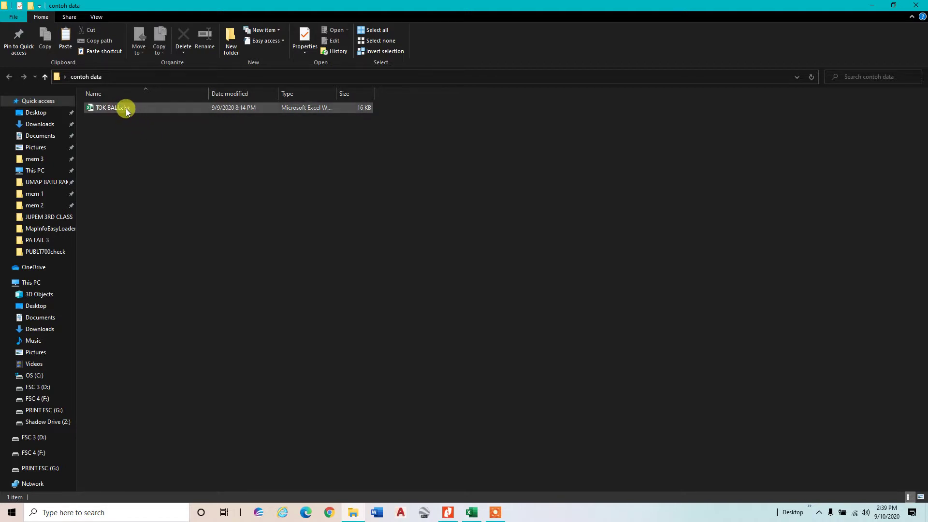
Open TOK BALI.xlsx from the contoh data folder to review its coordinate columns, and put the spreadsheet windows away.
double_click(126, 111)
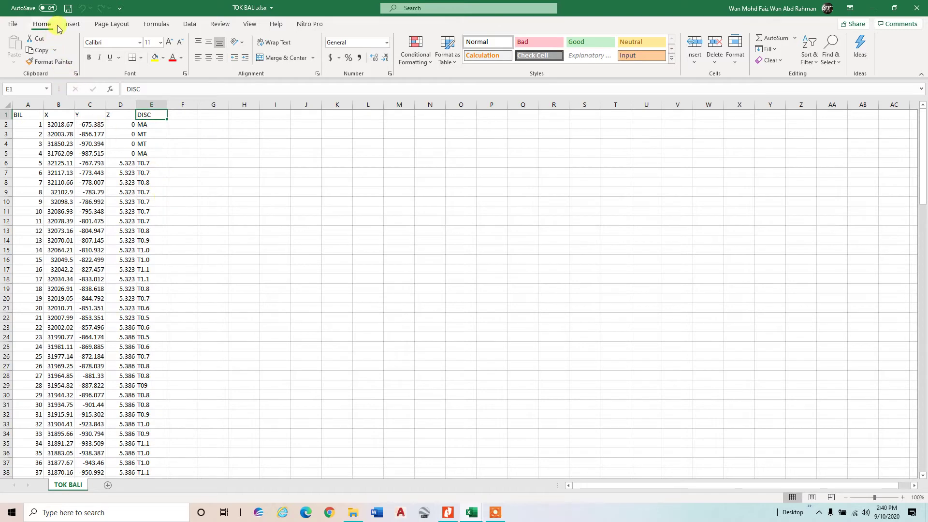
left_click(920, 8)
left_click(872, 9)
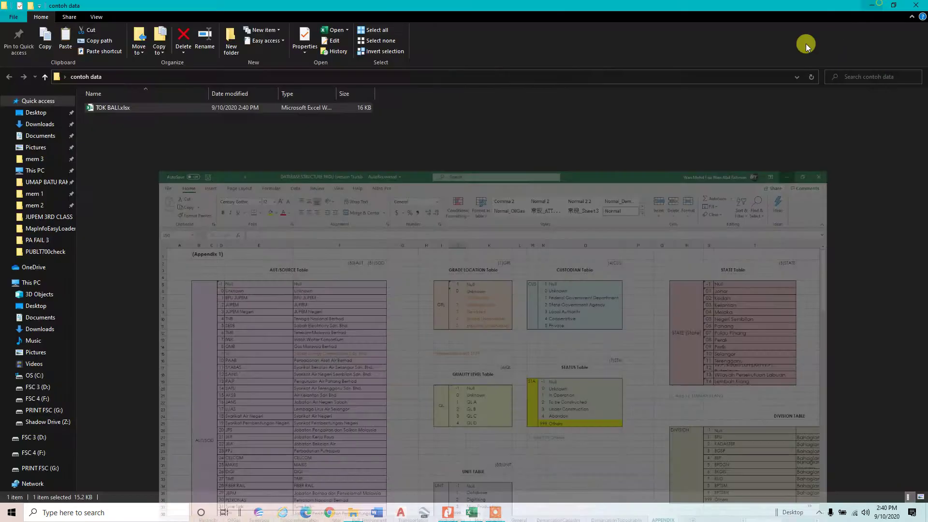
Switch to MapInfo Pro and open the Microsoft Excel file TOK BALI.xlsx from the contoh data folder on the Desktop as a table.
left_click(259, 514)
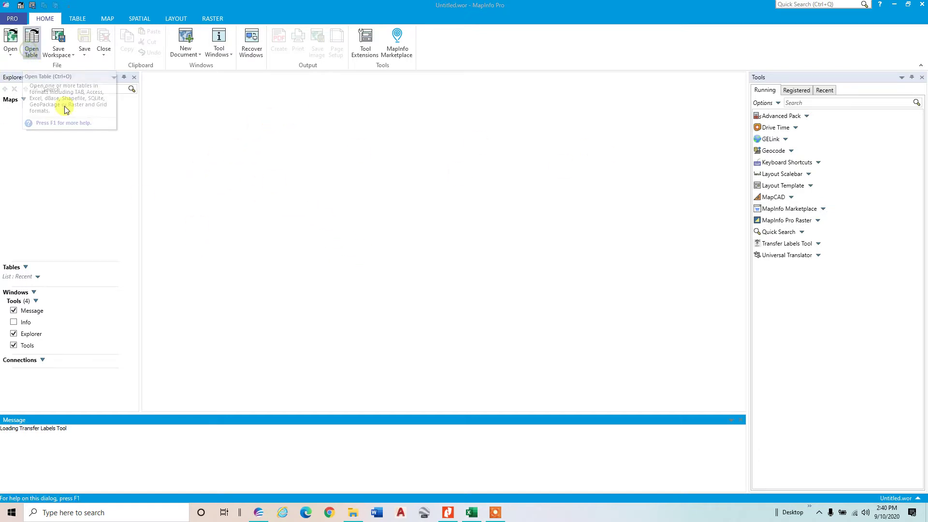
left_click(32, 44)
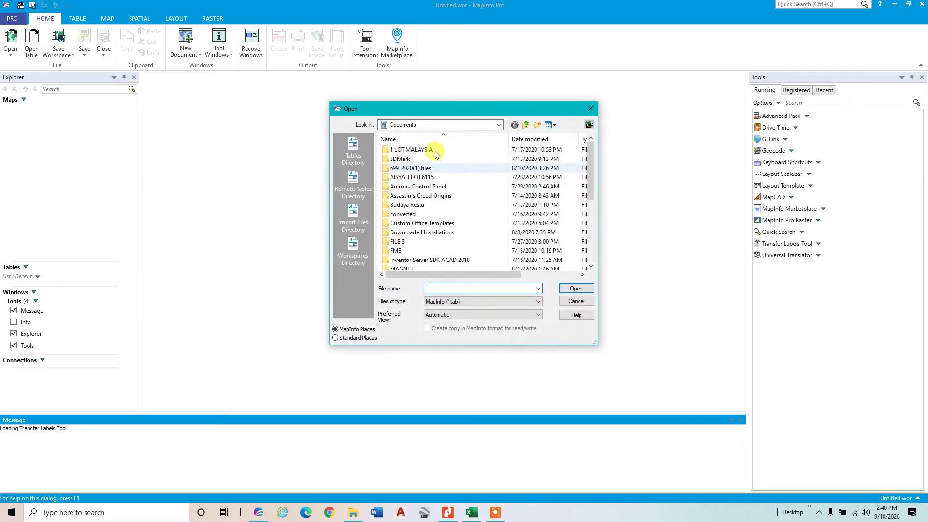
left_click(525, 125)
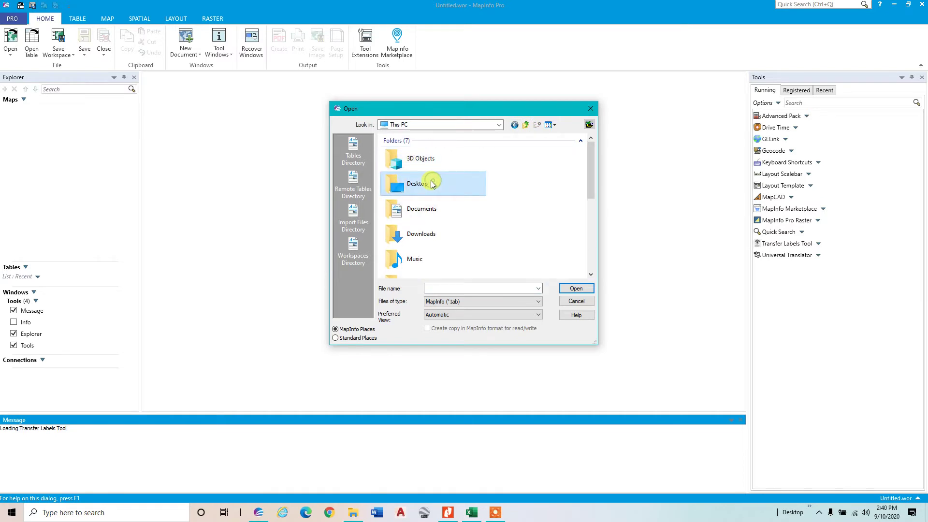
double_click(431, 184)
double_click(411, 151)
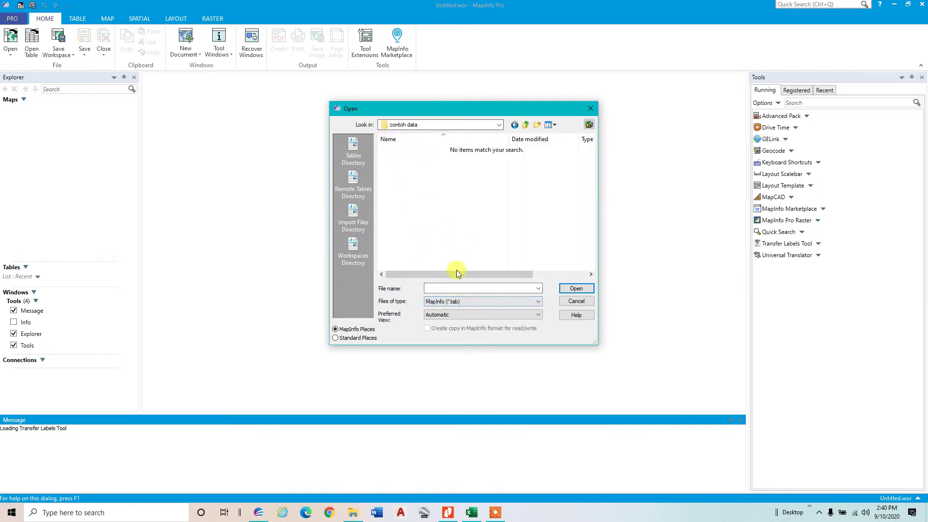
left_click(487, 302)
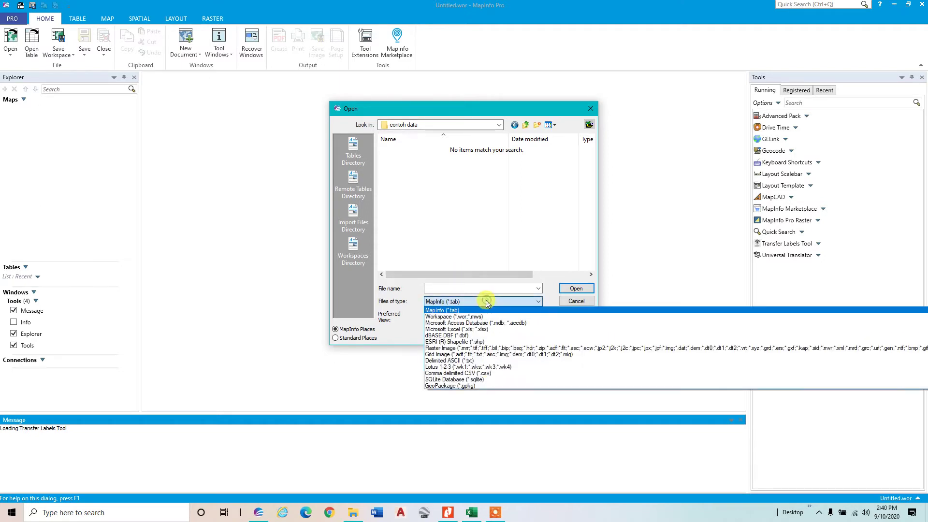
left_click(493, 330)
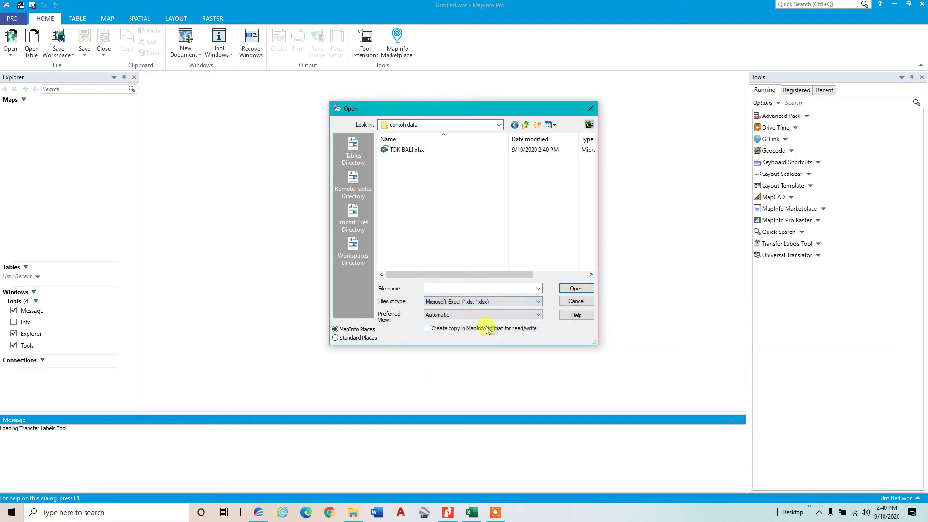
left_click(407, 150)
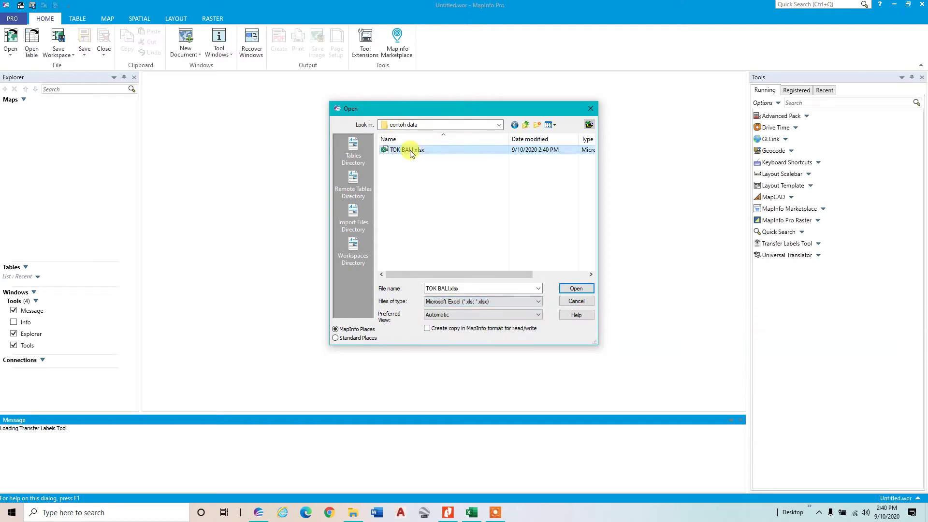
left_click(577, 289)
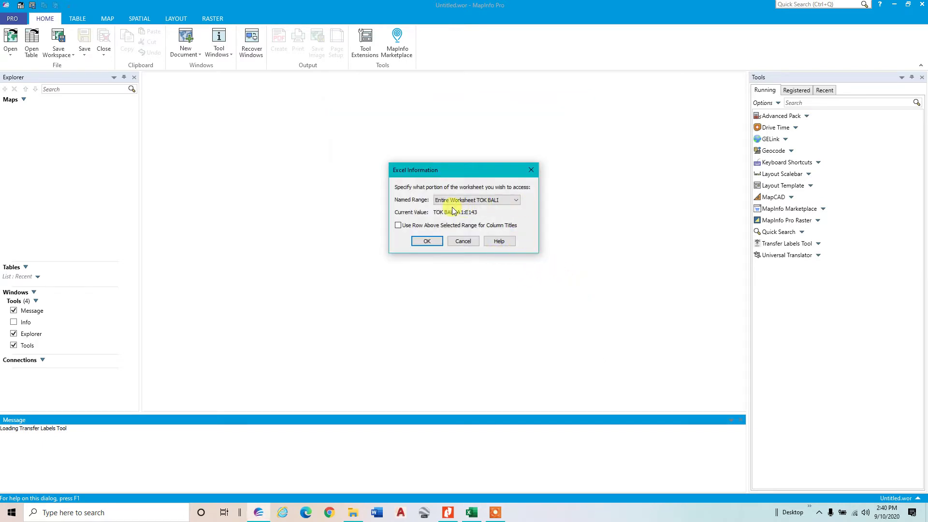
Import the range A2:E143 with the row above as column titles, accepting the default field properties.
left_click(473, 204)
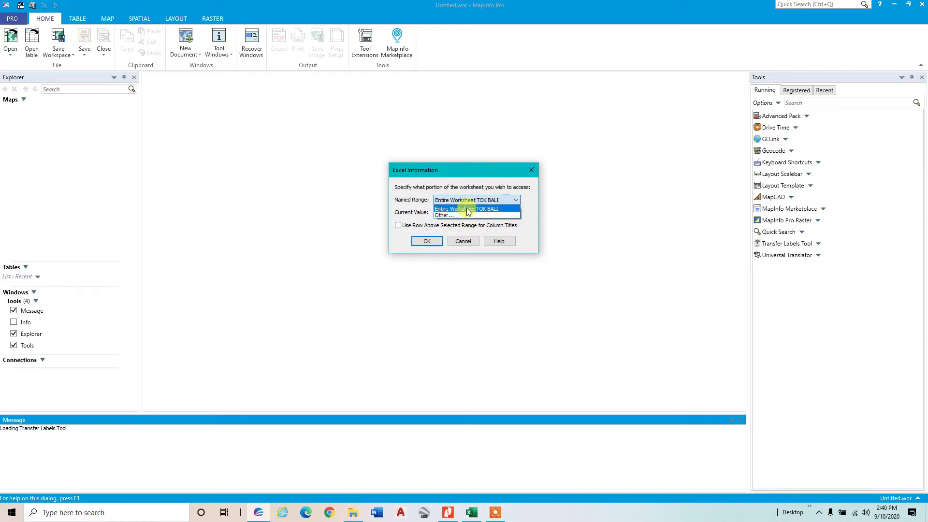
left_click(467, 190)
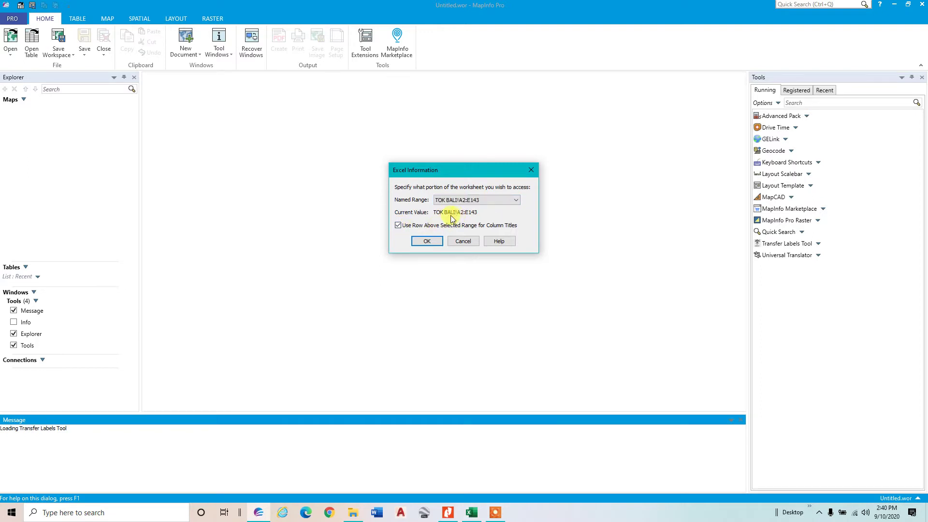
left_click(427, 241)
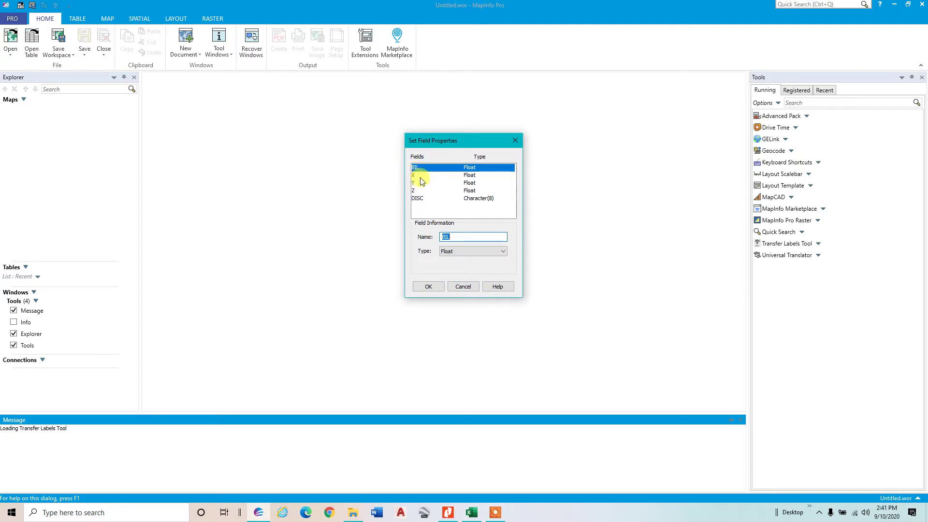
left_click(434, 287)
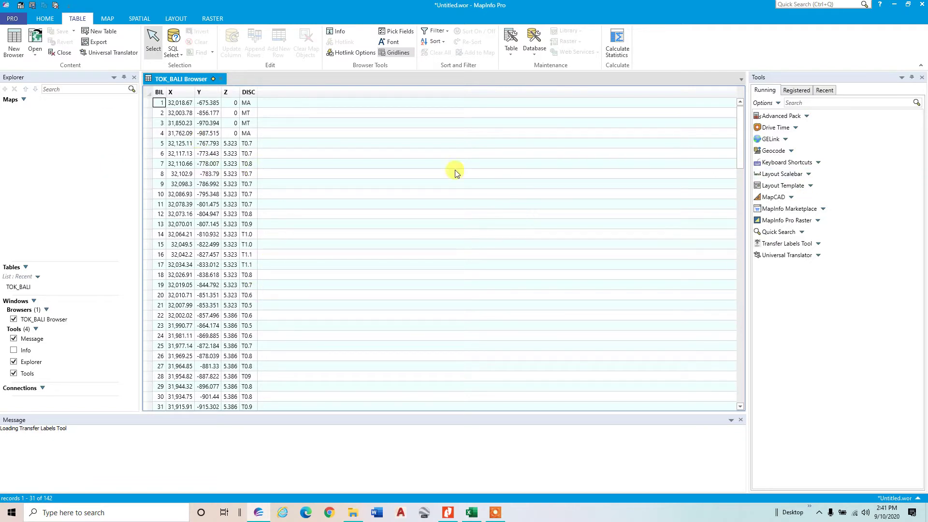
Create points for the TOK_BALI table from its X and Y columns, using the Cassini-Soldner Kelantan (GDM2000) projection.
left_click(137, 18)
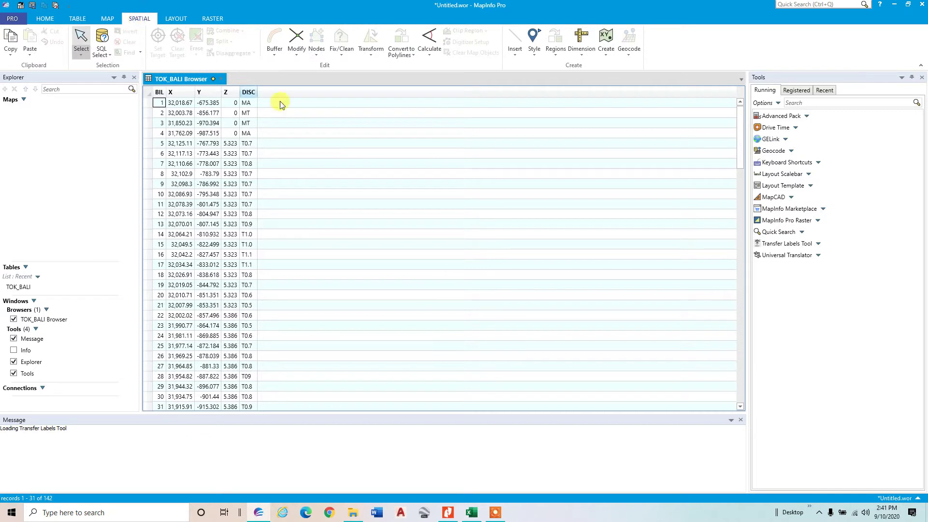
left_click(602, 56)
left_click(611, 77)
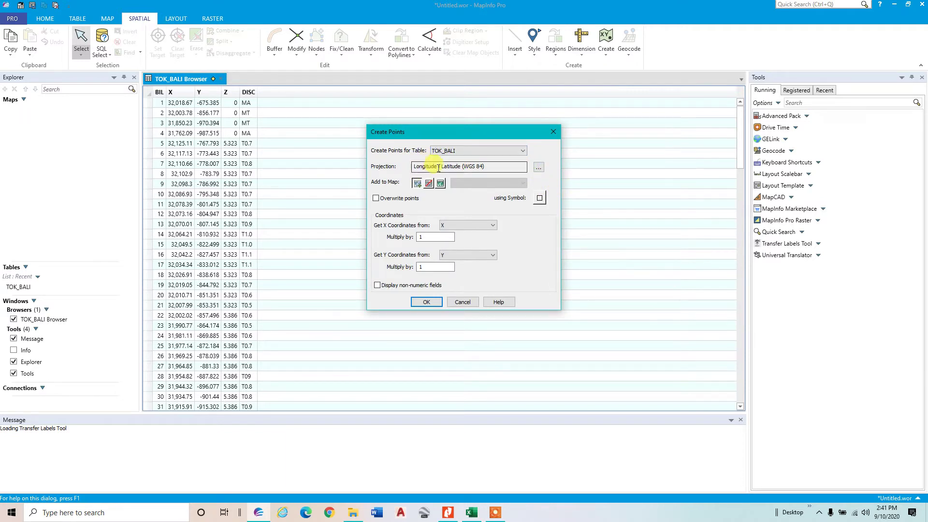
left_click(537, 168)
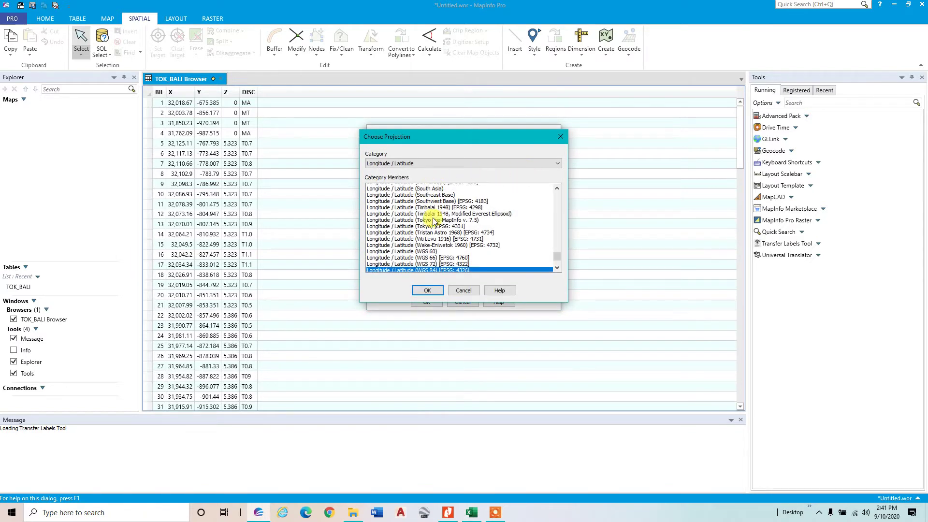
left_click(422, 164)
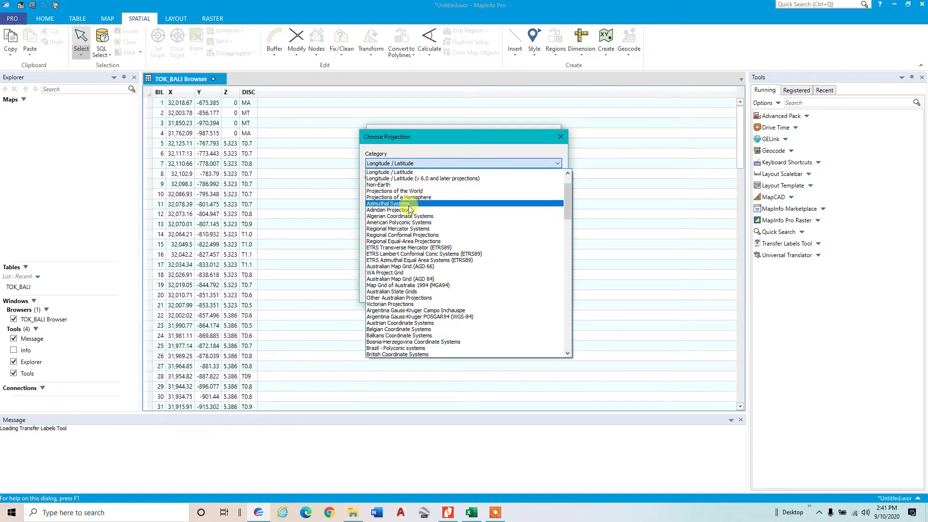
scroll(407, 205, "up", 2)
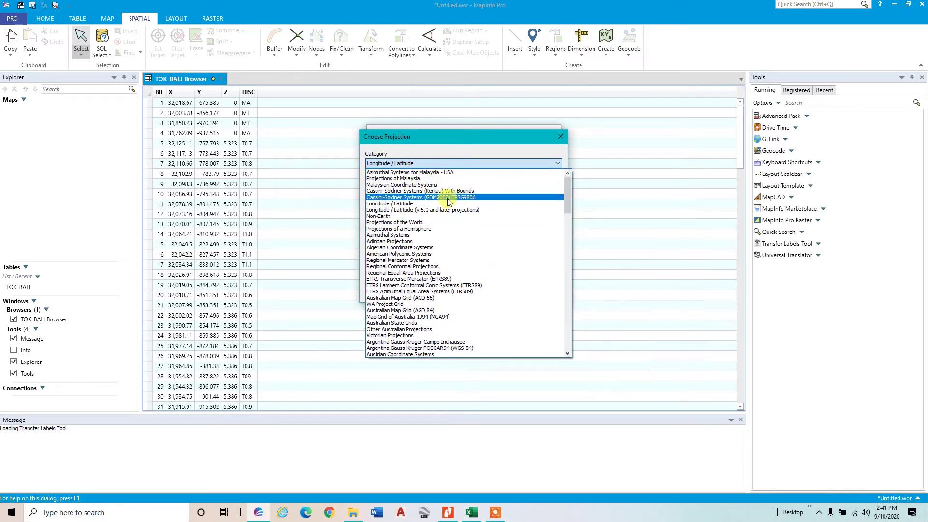
left_click(405, 197)
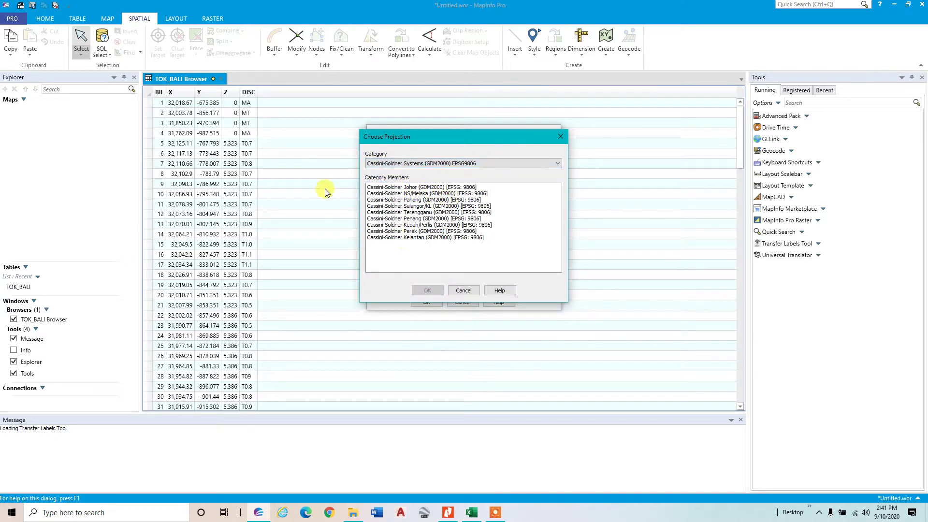
left_click(406, 237)
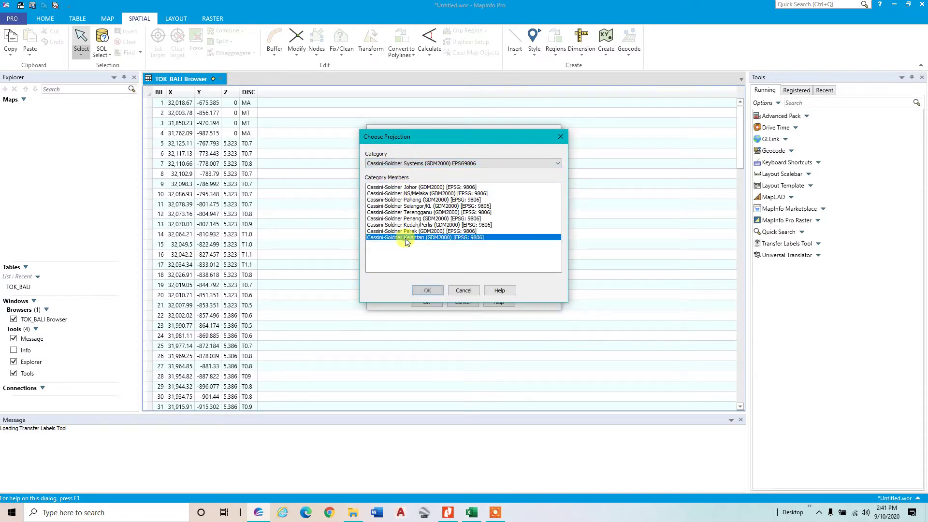
left_click(424, 294)
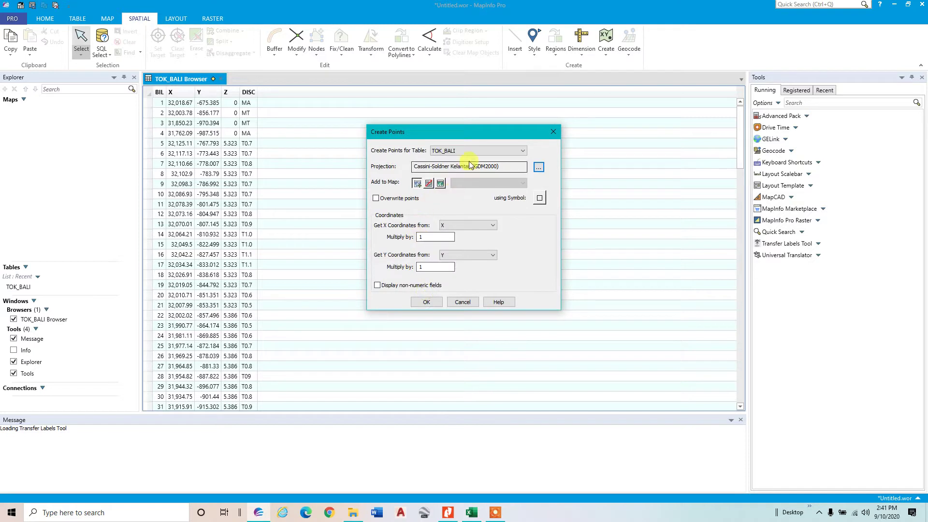
left_click(425, 301)
Examine how the created points are distributed across the TOK_BALI map.
scroll(458, 200, "up", 2)
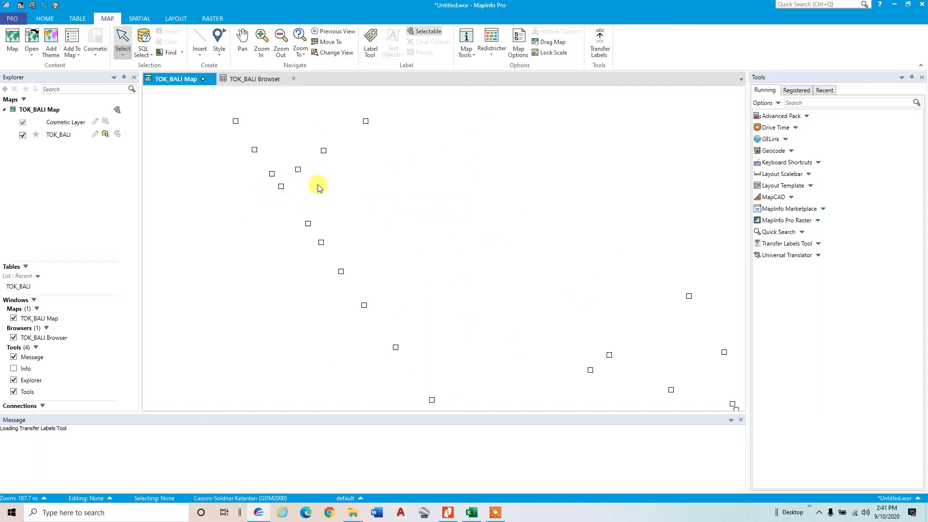
scroll(314, 184, "down", 2)
scroll(305, 159, "up", 4)
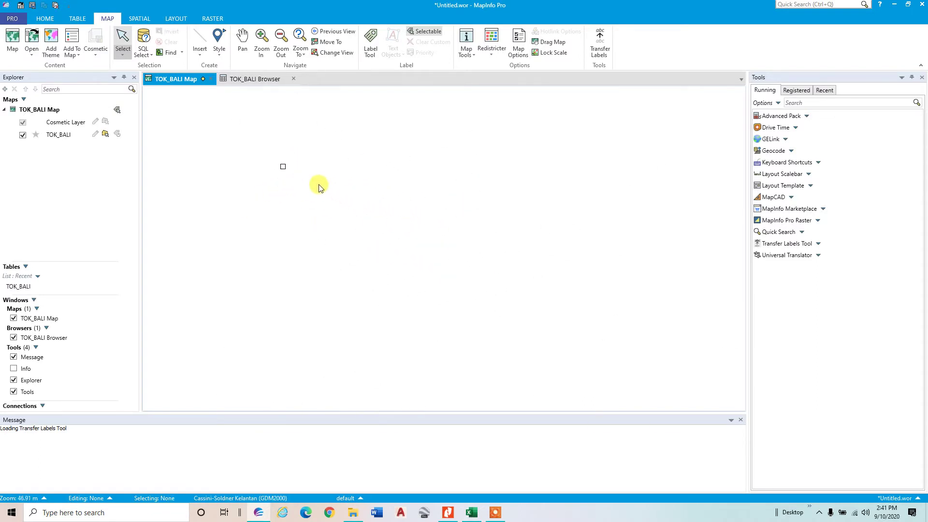
left_click(283, 167)
scroll(308, 209, "down", 2)
left_click(396, 203)
scroll(396, 203, "down", 1)
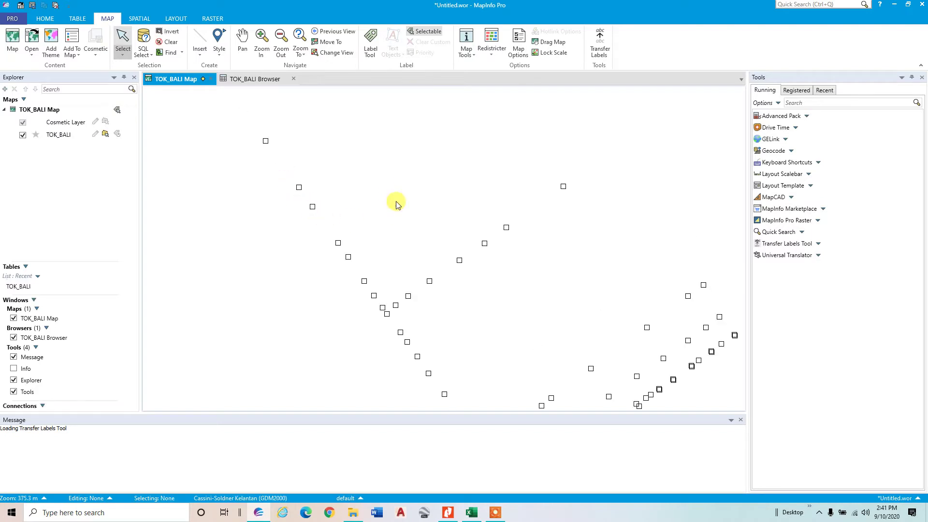
scroll(303, 187, "down", 1)
left_click_drag(355, 267, 328, 207)
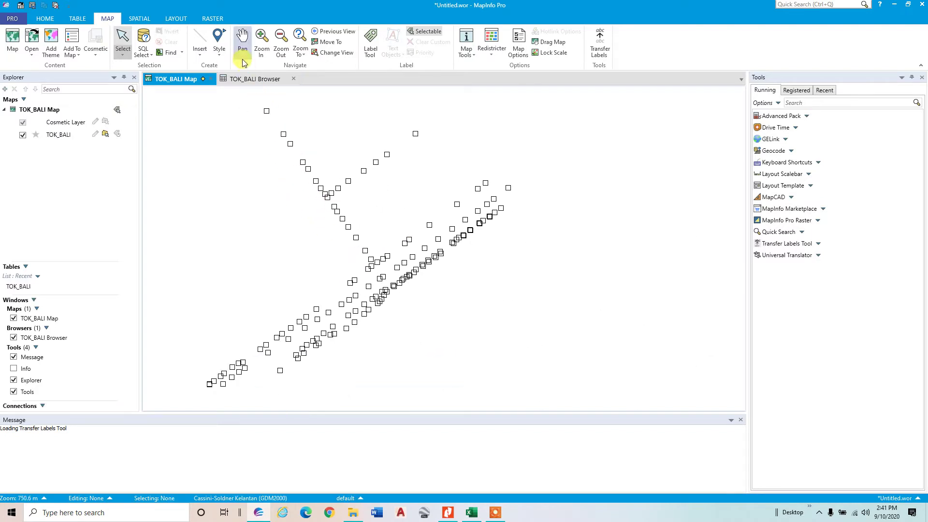
left_click(220, 54)
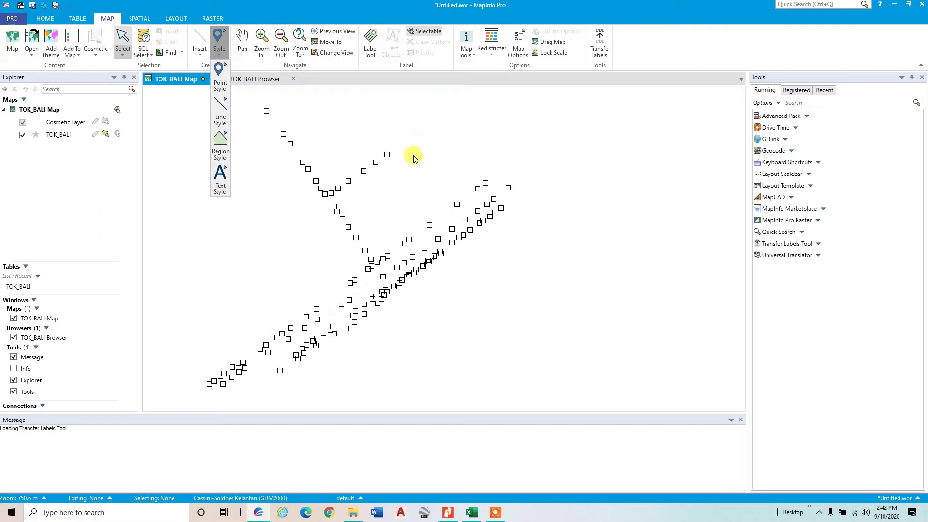
left_click(476, 153)
scroll(427, 285, "up", 2)
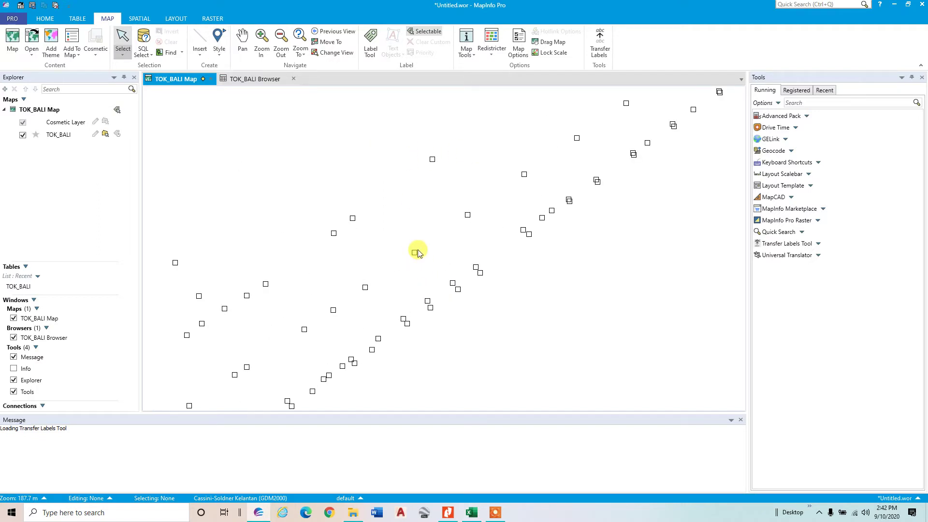
scroll(296, 166, "down", 1)
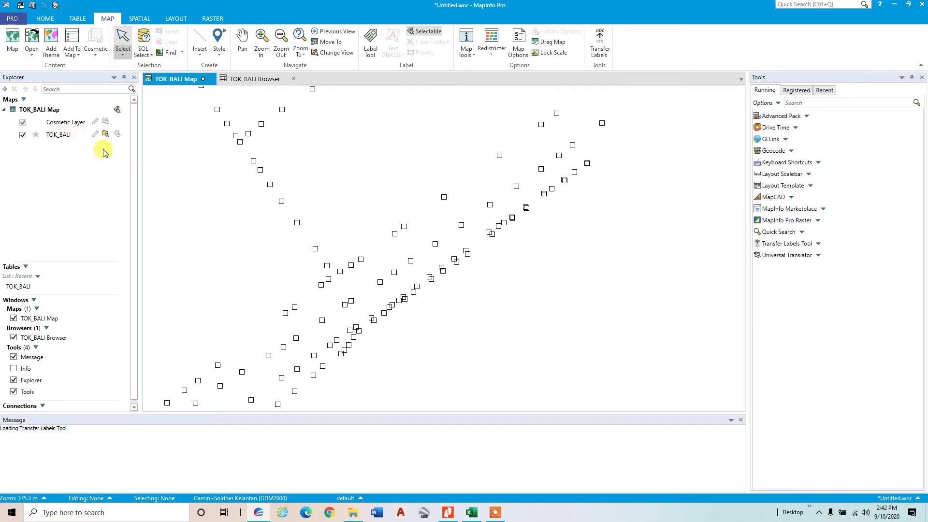
left_click_drag(419, 143, 554, 178)
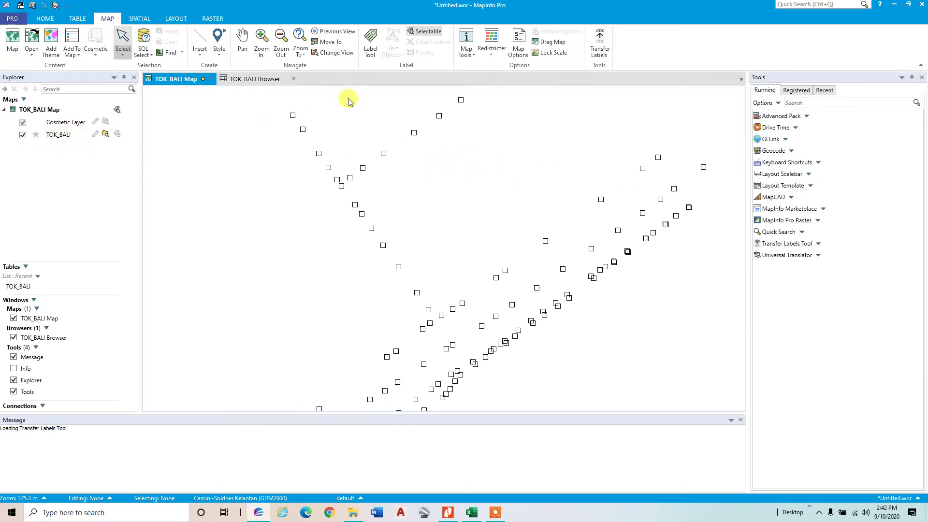
Set the symbol style to a solid red circle, keeping the MapInfo 3.0 Compatible font and size 12.
left_click(144, 19)
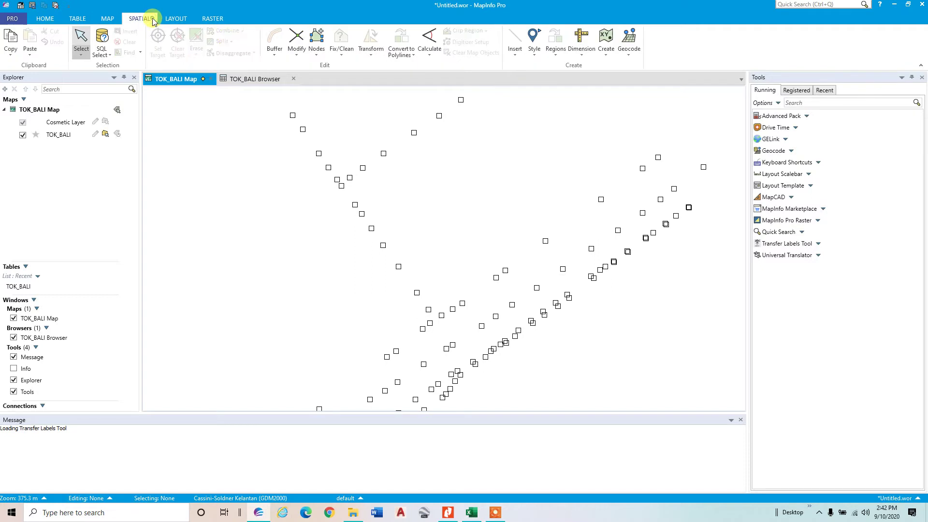
left_click(534, 46)
left_click(537, 73)
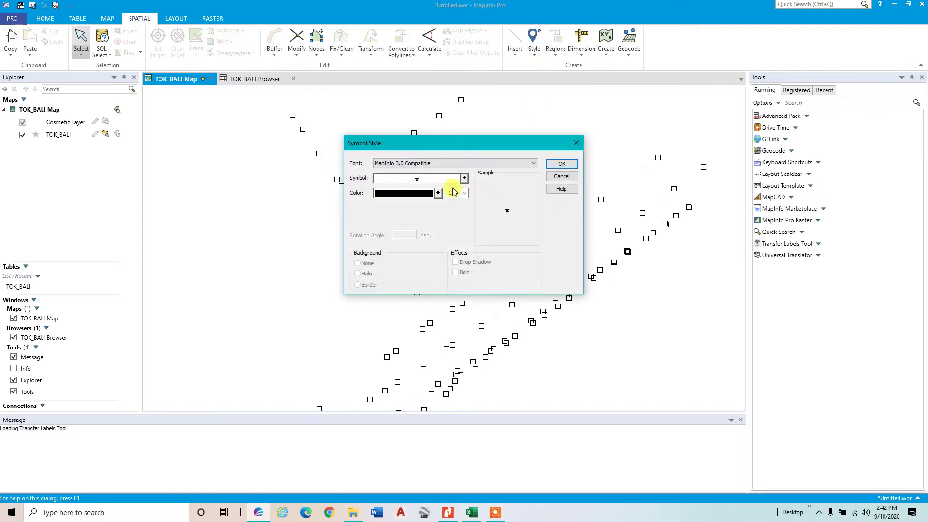
left_click(464, 179)
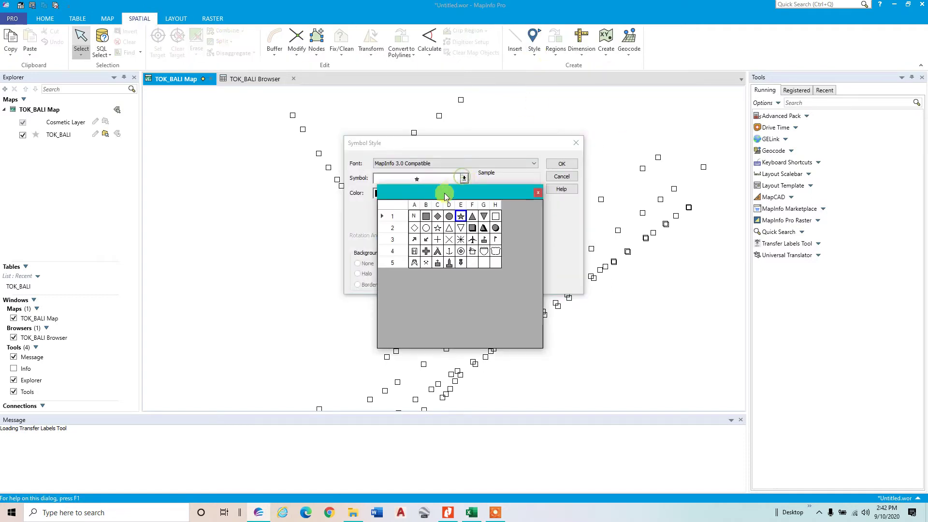
left_click(450, 216)
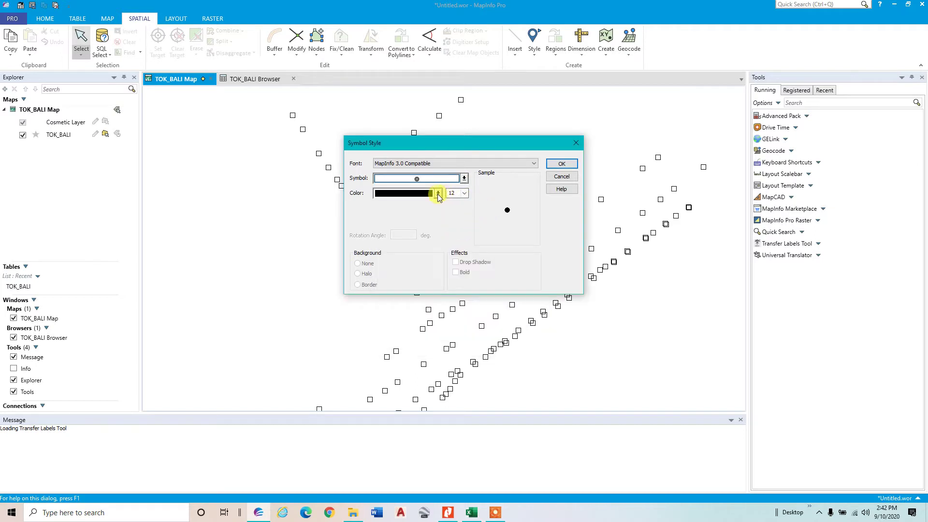
left_click(437, 193)
left_click(448, 227)
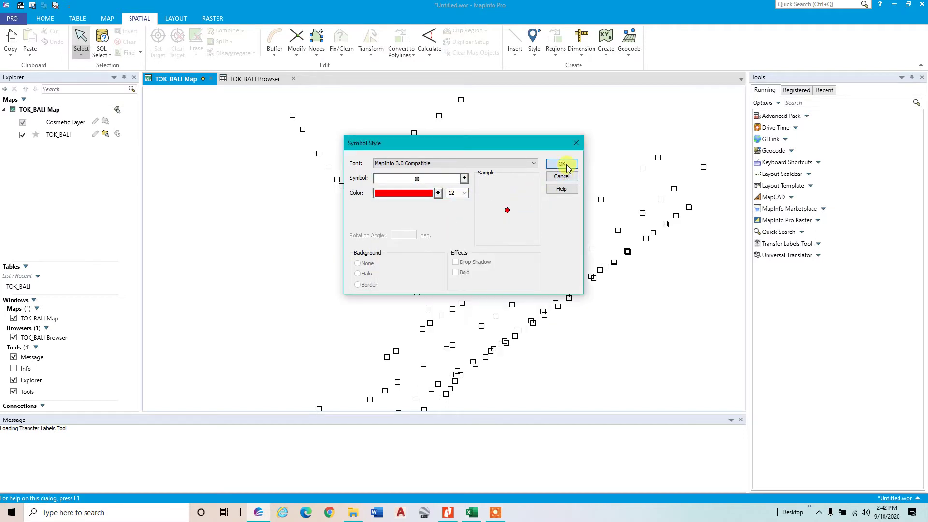
left_click(562, 164)
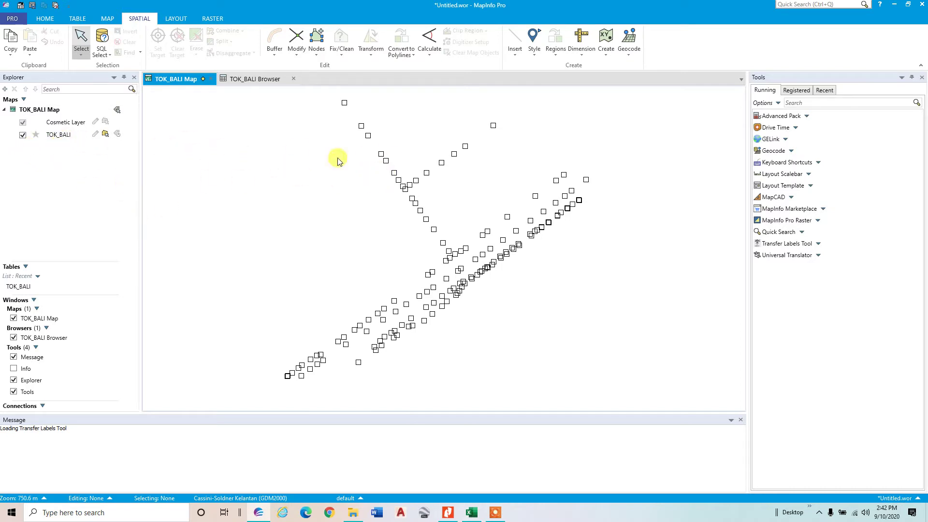
Select all the TOK_BALI points with a marquee selection and clear the selection.
scroll(429, 246, "down", 1)
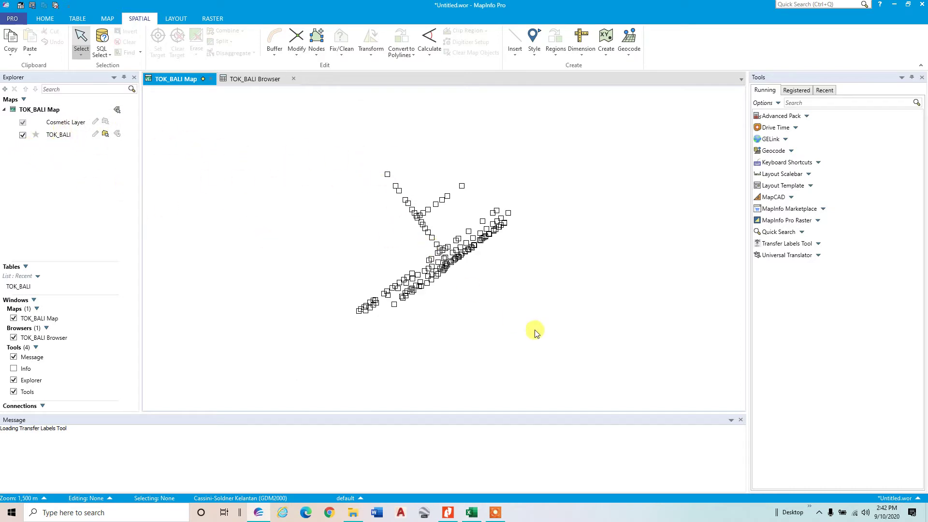
left_click(108, 18)
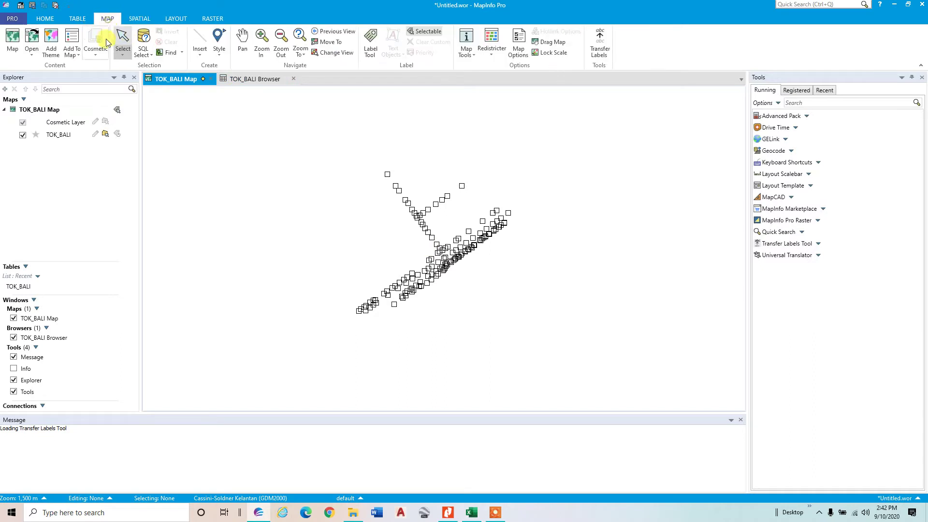
left_click(122, 53)
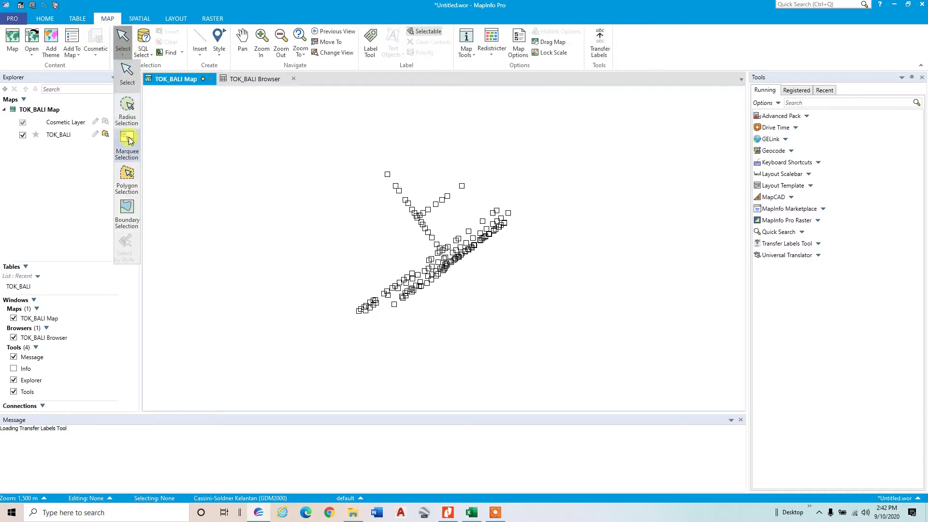
left_click(127, 138)
left_click_drag(315, 158, 545, 346)
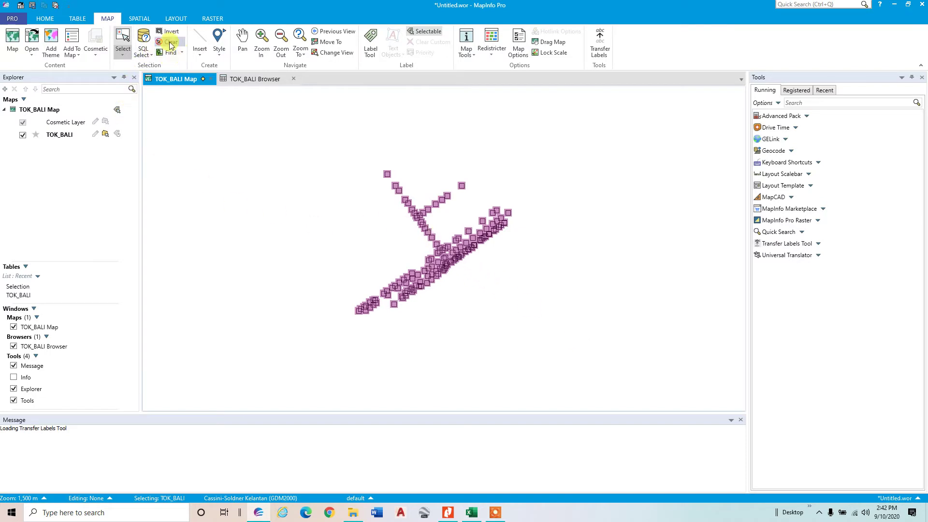
left_click(83, 21)
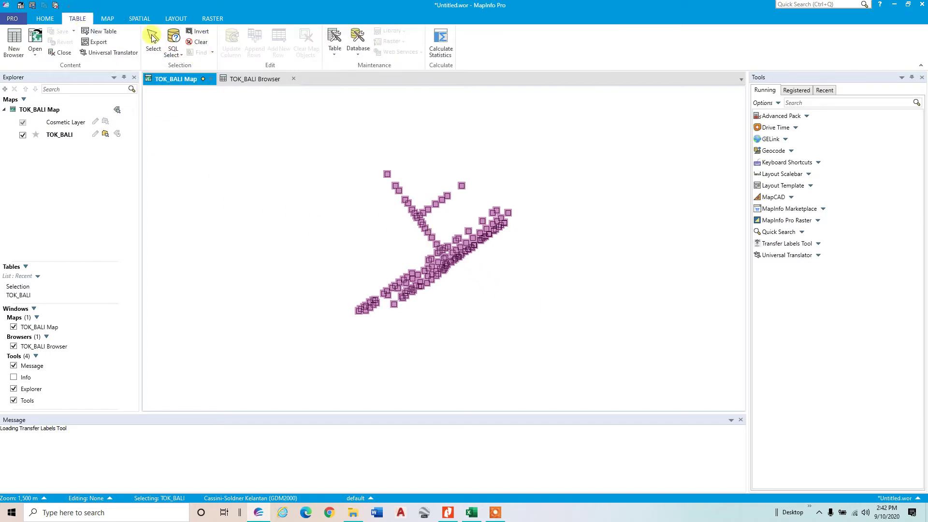
left_click(194, 42)
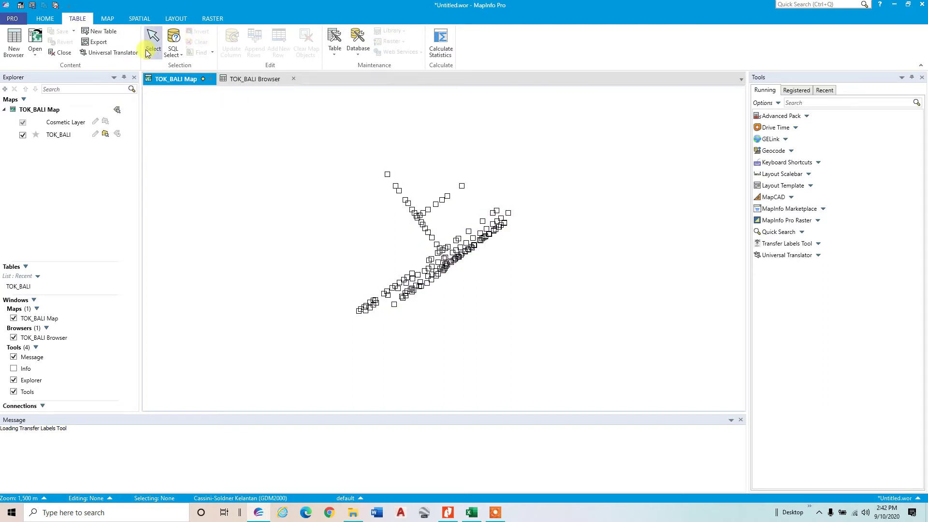
Turn on automatic labels for the TOK_BALI layer.
left_click(116, 20)
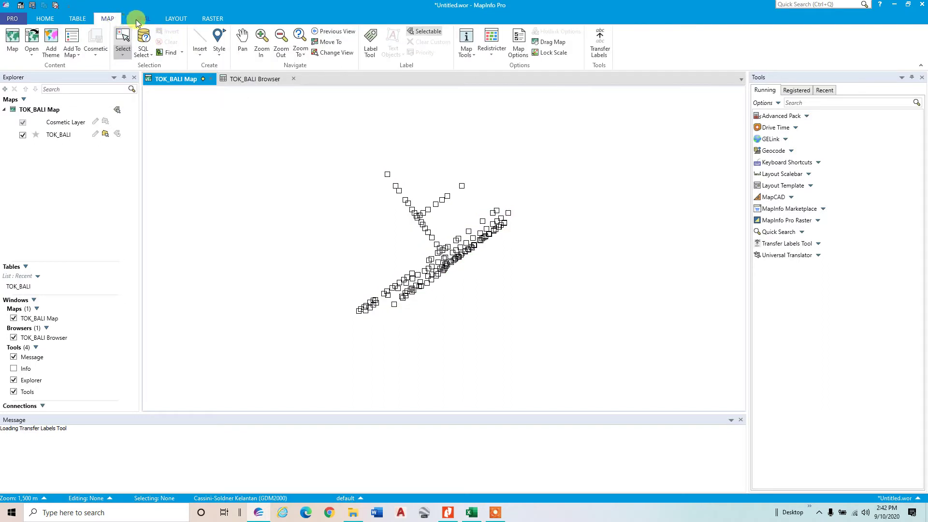
left_click(137, 19)
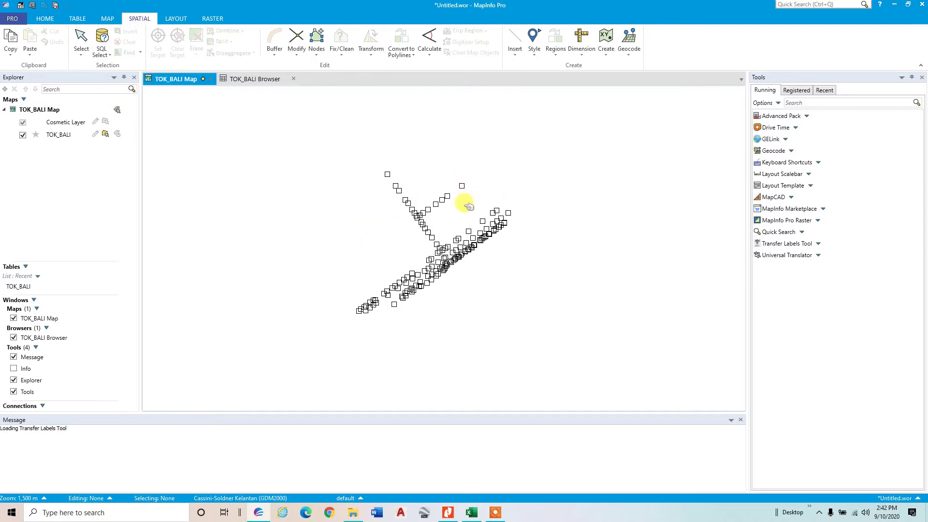
scroll(471, 194, "up", 5)
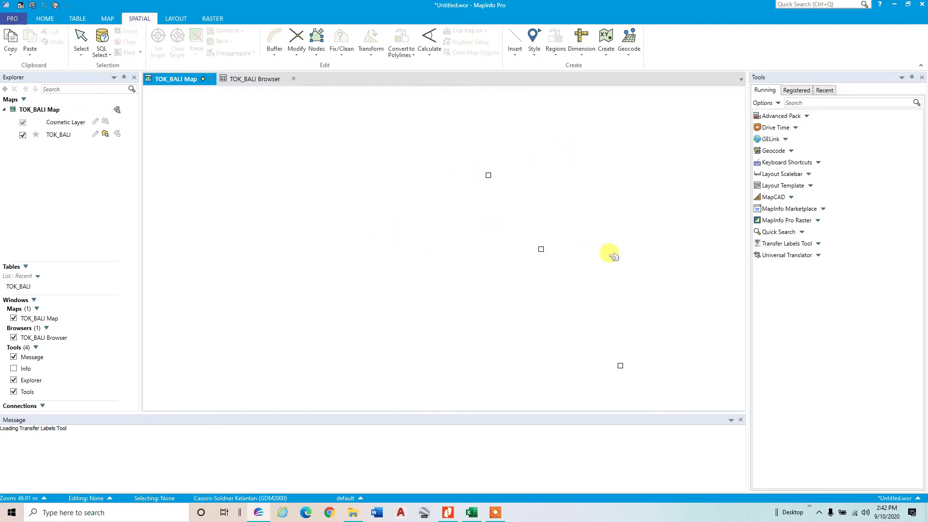
scroll(610, 253, "down", 3)
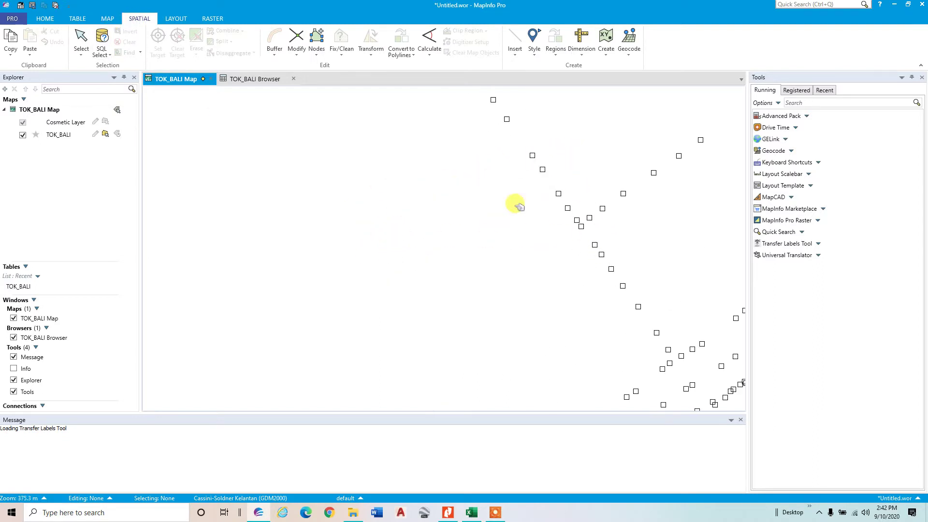
left_click(95, 138)
left_click(117, 135)
Examine the point labels across the TOK_BALI map at several zoom levels.
scroll(435, 316, "up", 1)
scroll(360, 254, "up", 1)
scroll(468, 231, "down", 2)
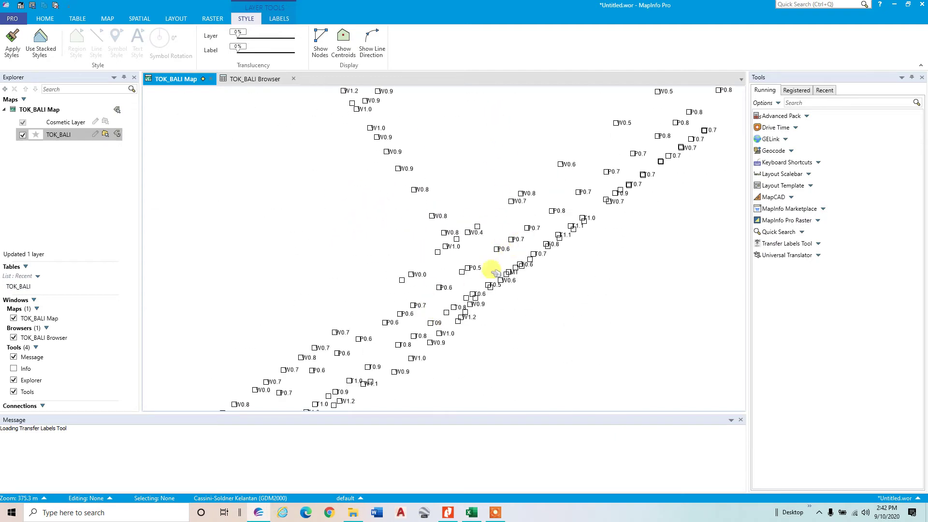
scroll(505, 288, "up", 1)
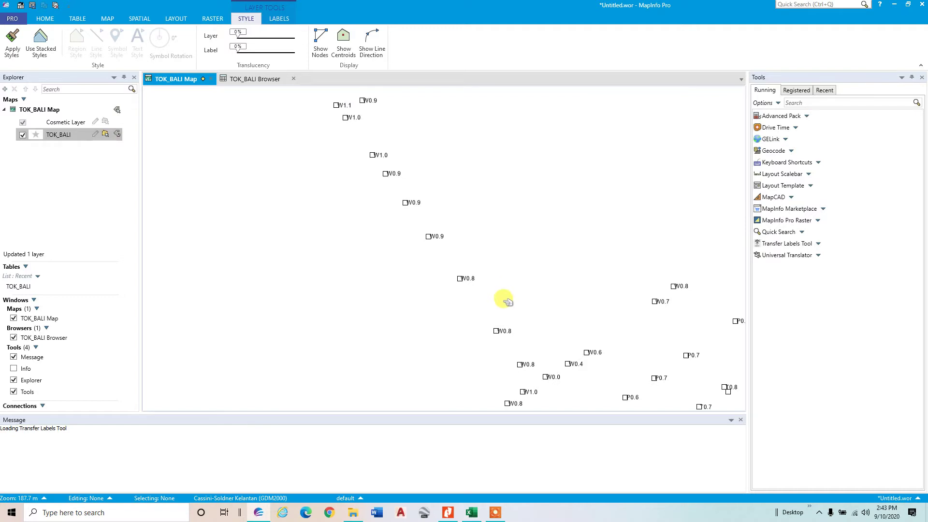
scroll(505, 300, "down", 1)
scroll(507, 309, "down", 1)
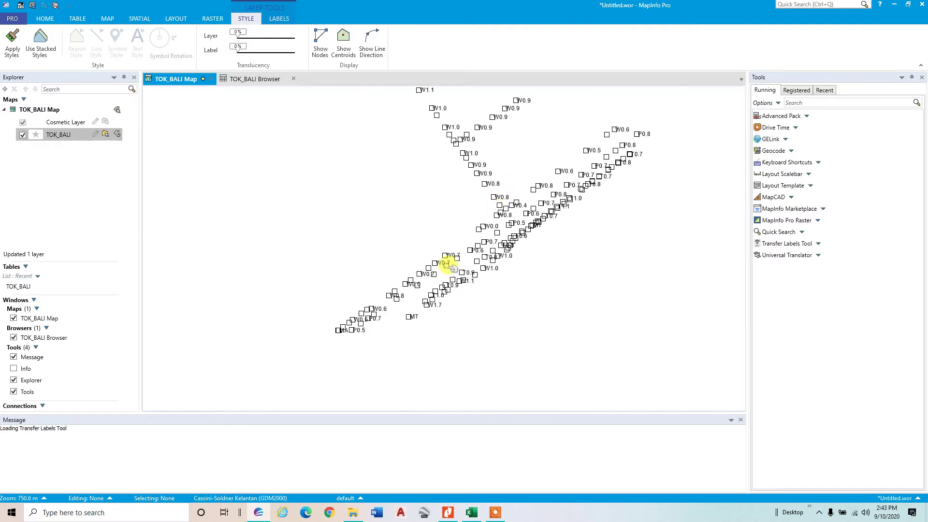
scroll(450, 267, "up", 2)
scroll(522, 194, "down", 1)
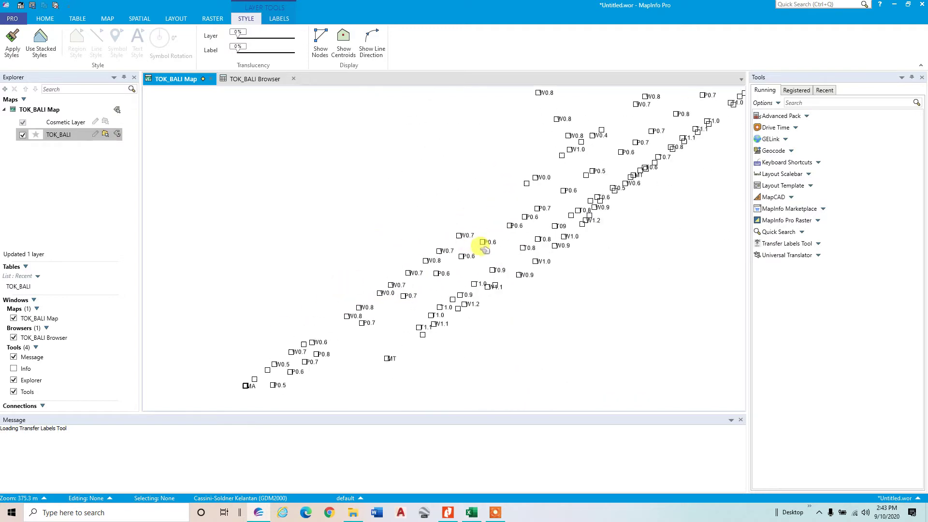
scroll(546, 174, "down", 1)
scroll(473, 223, "up", 2)
left_click_drag(459, 165, 455, 244)
scroll(499, 280, "down", 1)
scroll(524, 220, "down", 1)
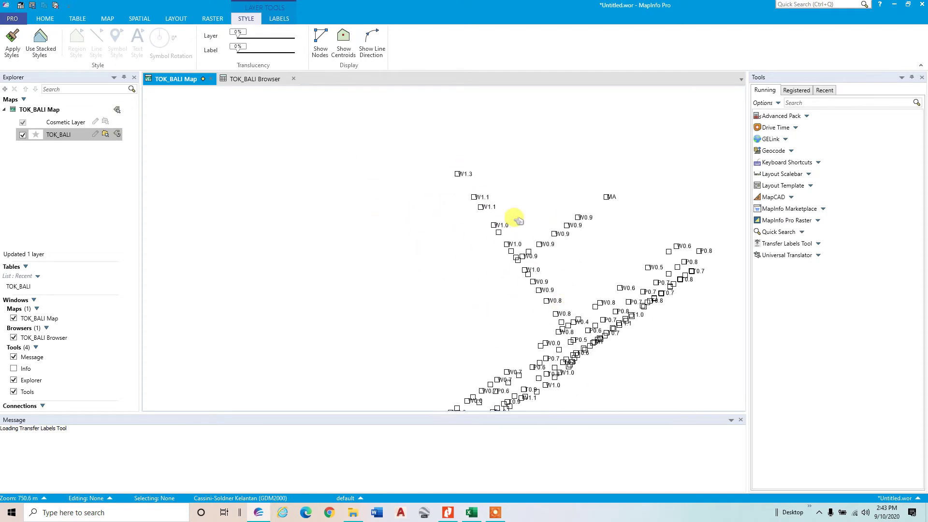
Select the point labelled W1.3, bring up its available commands, and dismiss them with the selection cleared.
scroll(527, 212, "up", 3)
left_click_drag(457, 115, 464, 201)
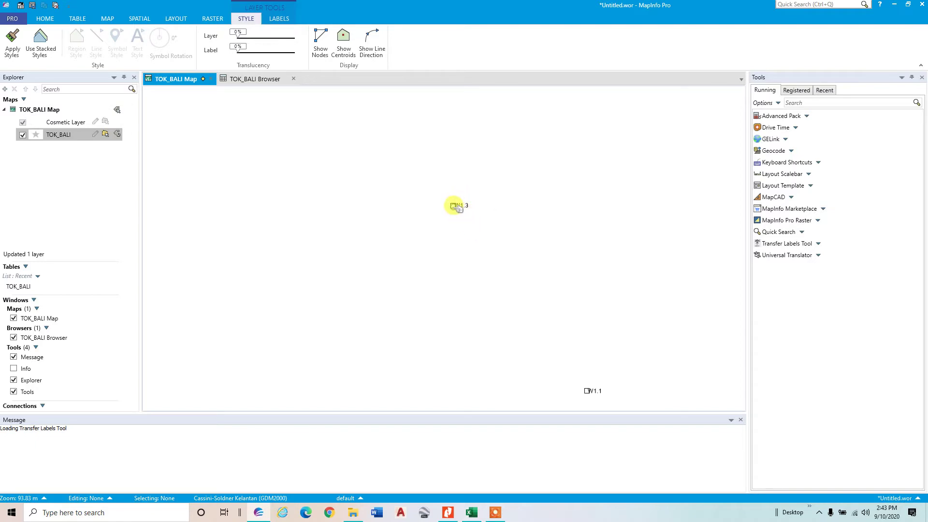
left_click_drag(433, 187, 507, 289)
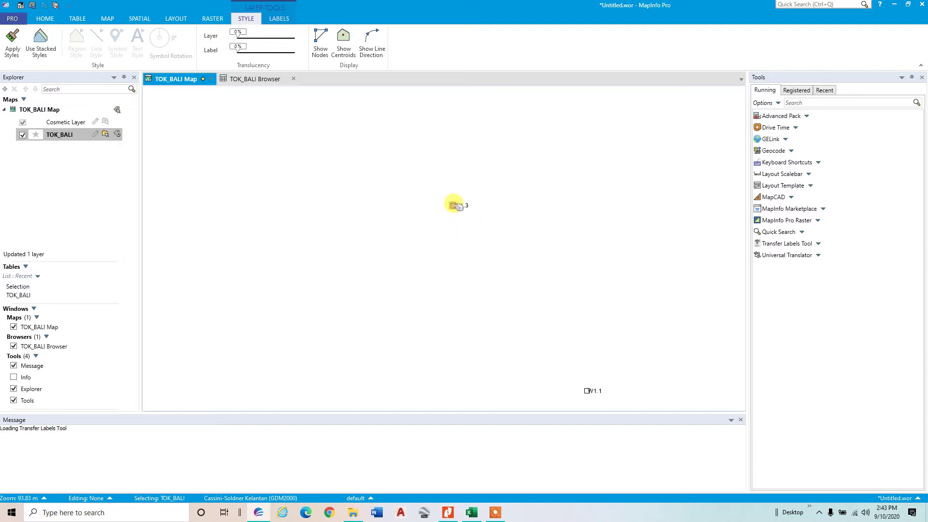
right_click(455, 206)
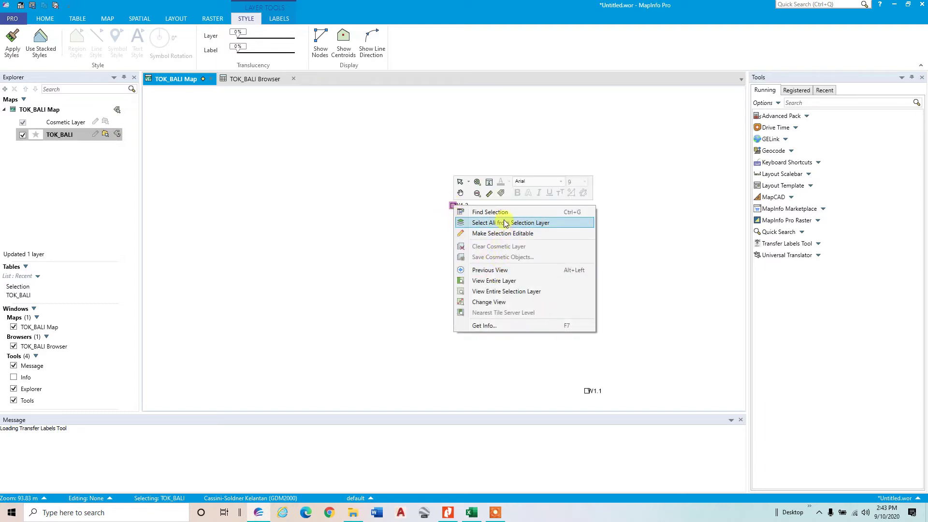
left_click(411, 247)
left_click(396, 215)
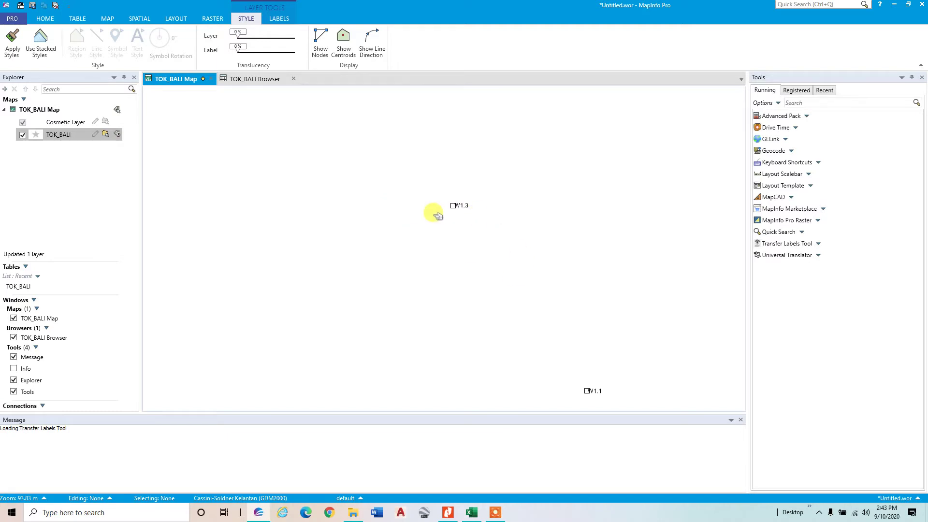
Begin a new table with a newly created structure, set to open in both a new browser and a new mapper.
left_click(73, 19)
left_click(109, 42)
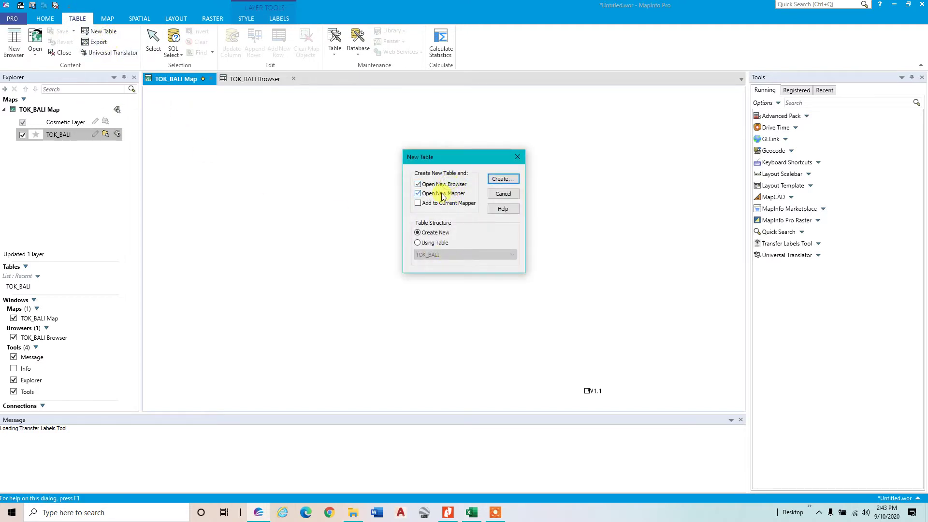
left_click(448, 208)
left_click(502, 179)
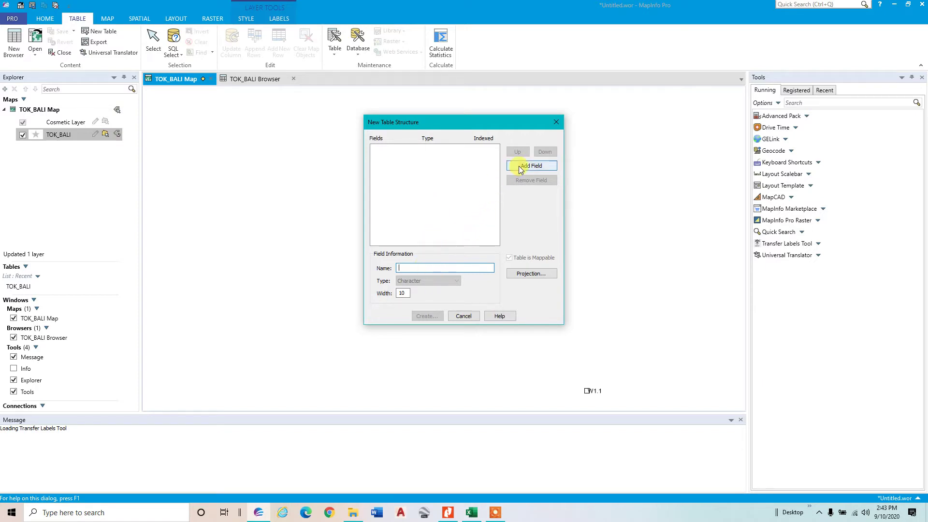
Switch to the DATABASE STRUCTURE PADU workbook in Excel and copy the text LS_Water Pipeline_L from the Water sheet's heading in cell M4.
left_click(472, 514)
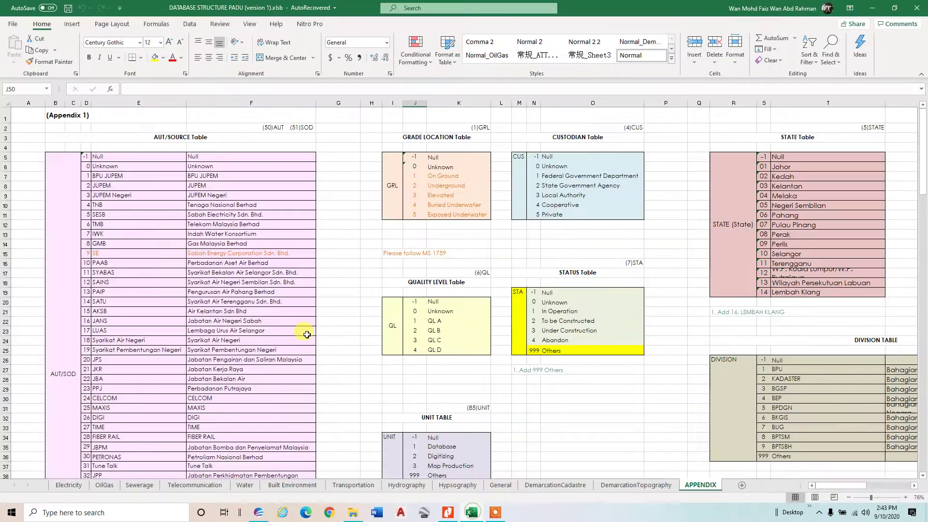
left_click(244, 485)
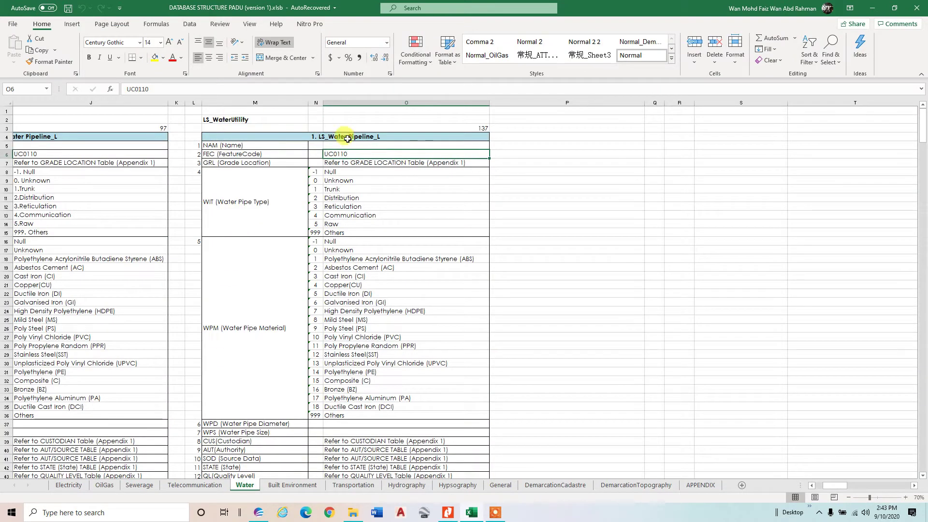
left_click(379, 137)
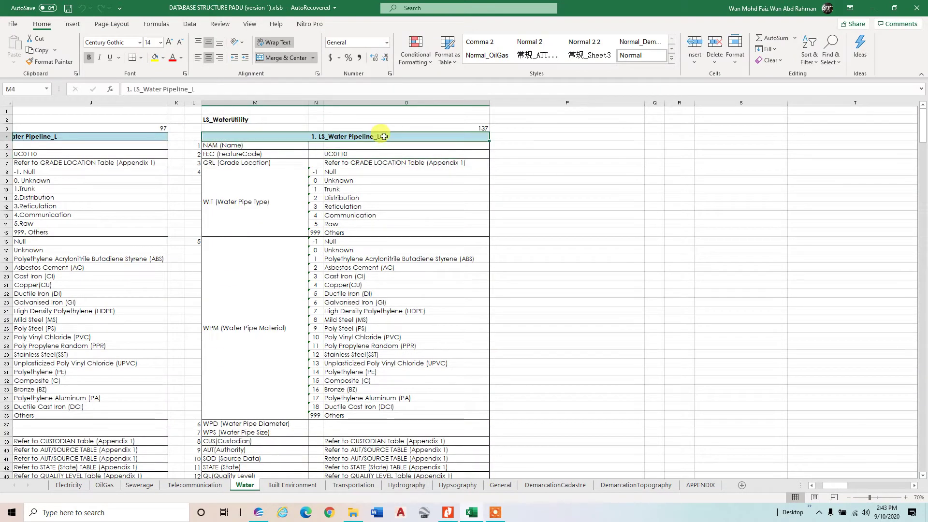
left_click_drag(194, 89, 133, 92)
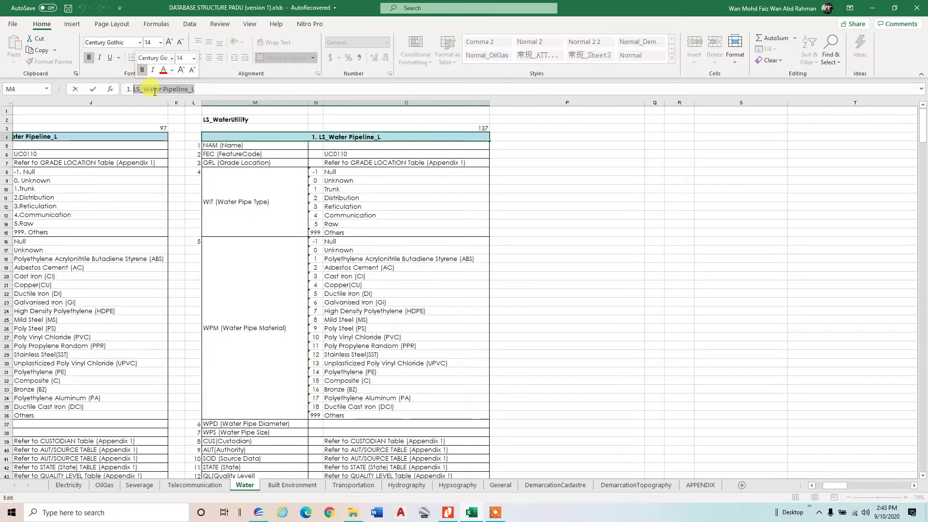
right_click(157, 88)
left_click(176, 107)
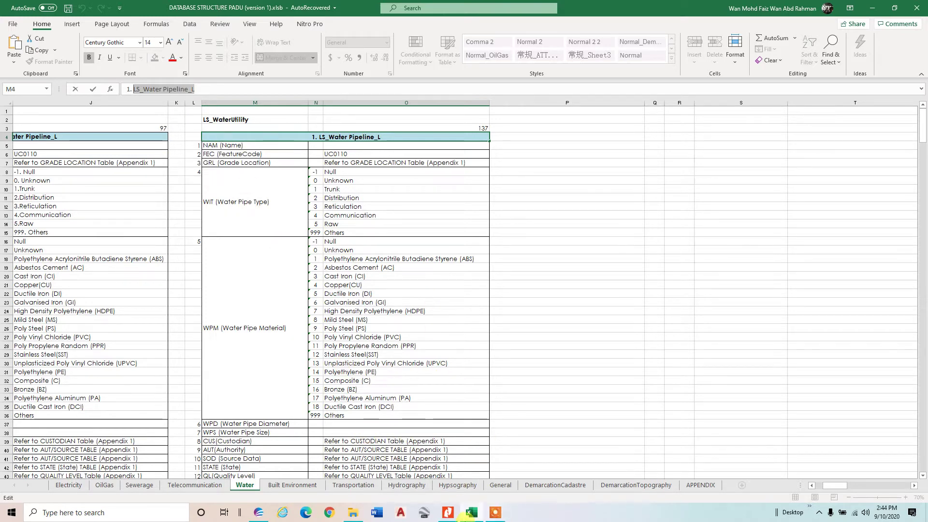
Switch to MapInfo Pro and add a first field to the new table structure.
left_click(477, 515)
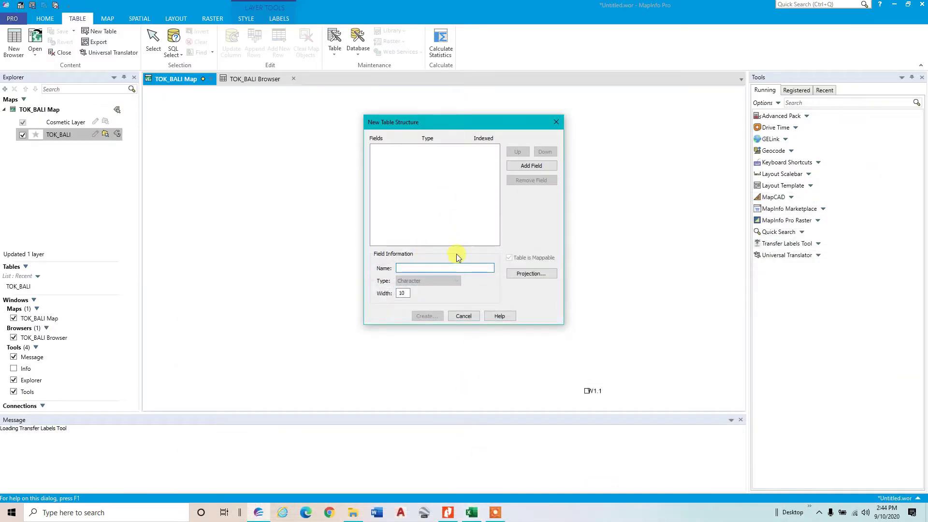
left_click(514, 169)
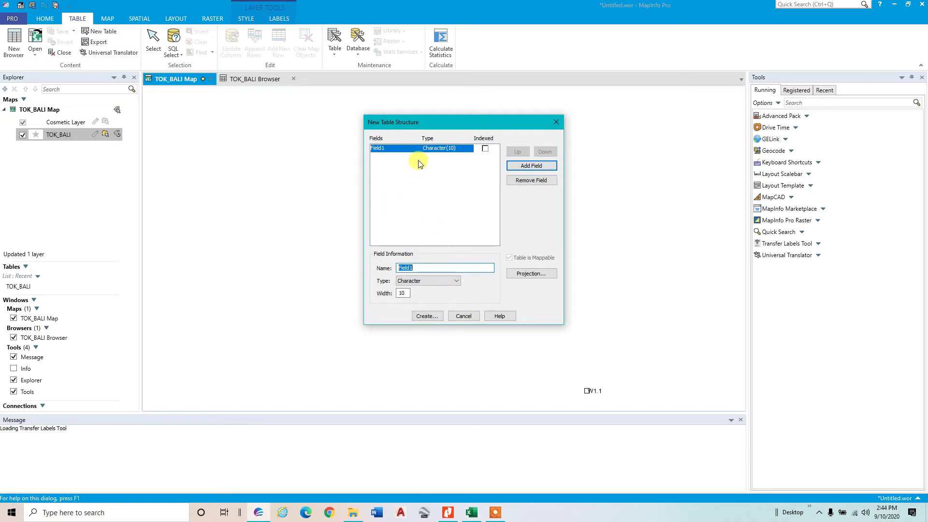
Switch to the DATABASE STRUCTURE PADU workbook in Excel and review the LS_Water Pipeline_L field list from NAM to D_S.
left_click(468, 508)
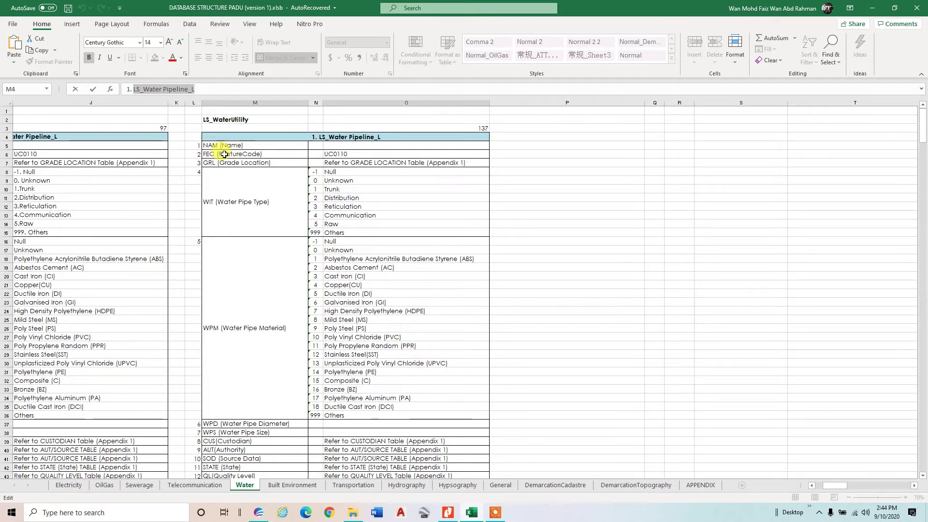
scroll(222, 221, "down", 5)
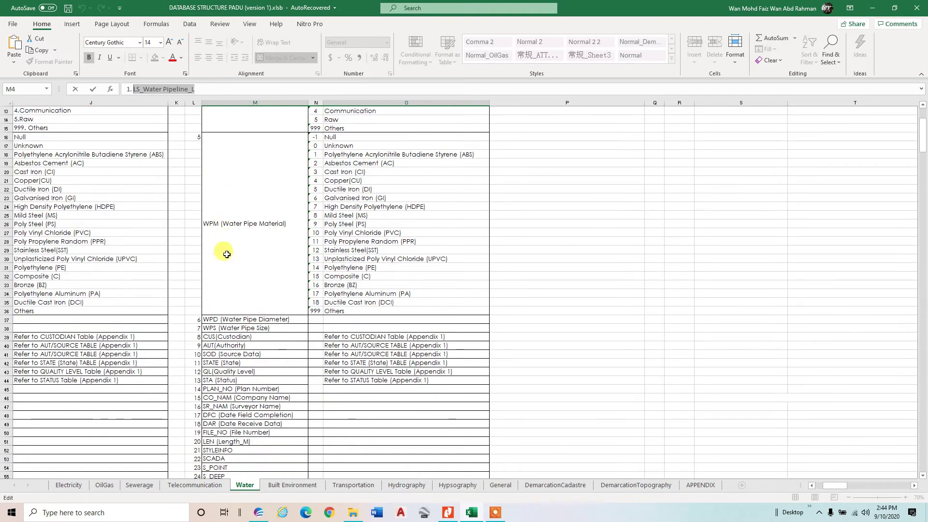
scroll(228, 260, "down", 4)
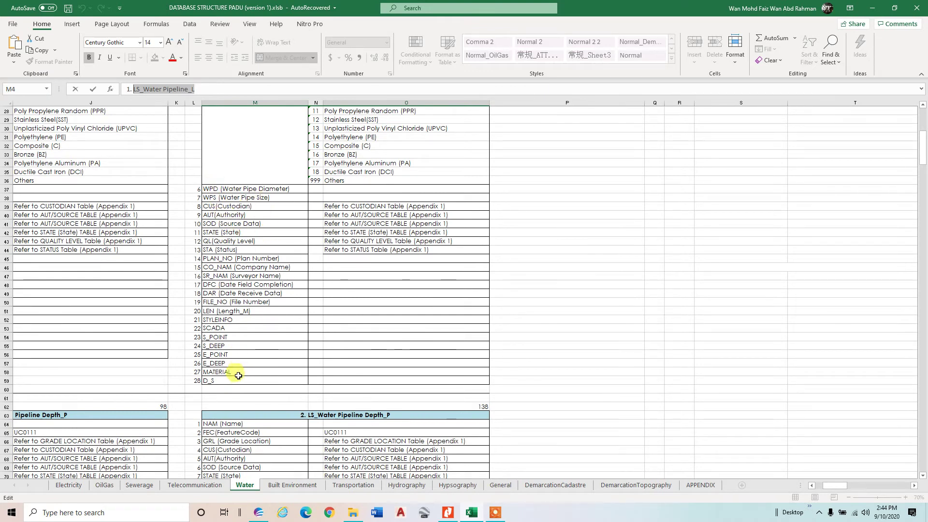
scroll(232, 387, "up", 5)
scroll(227, 236, "up", 4)
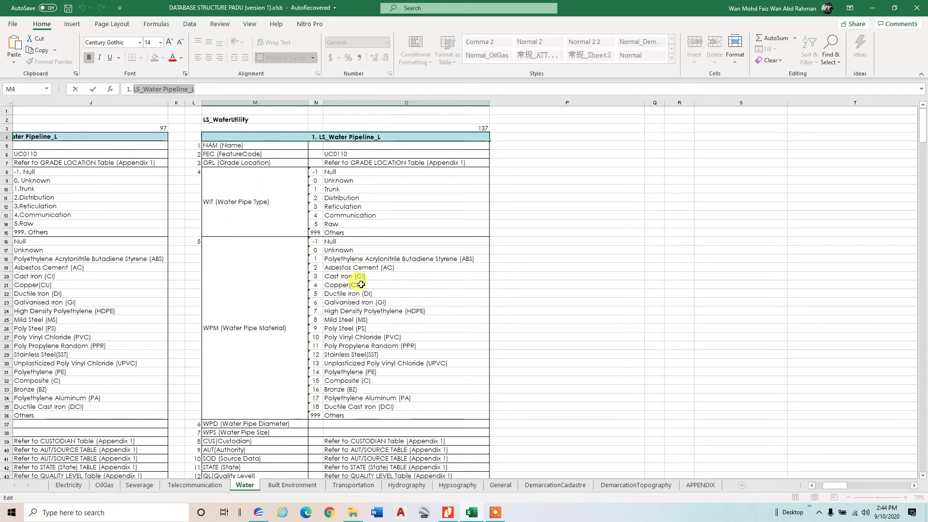
scroll(256, 156, "down", 5)
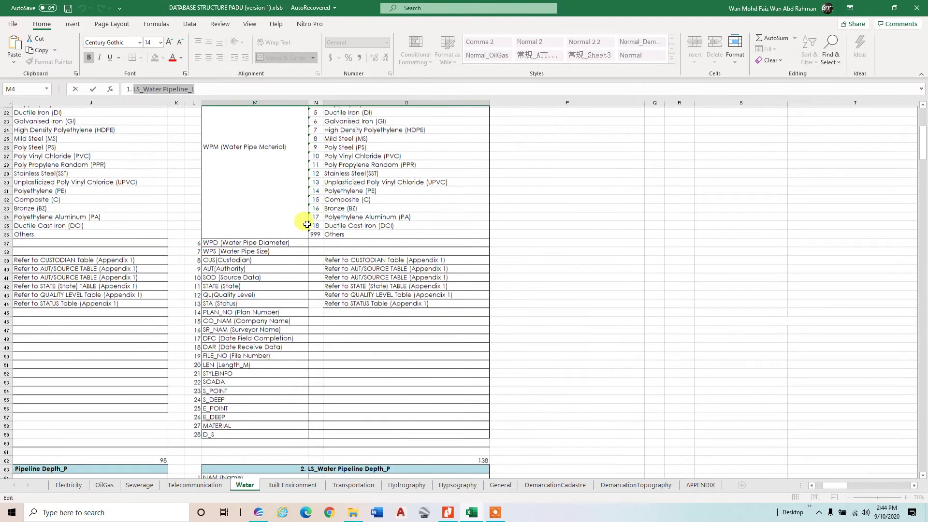
scroll(261, 160, "up", 5)
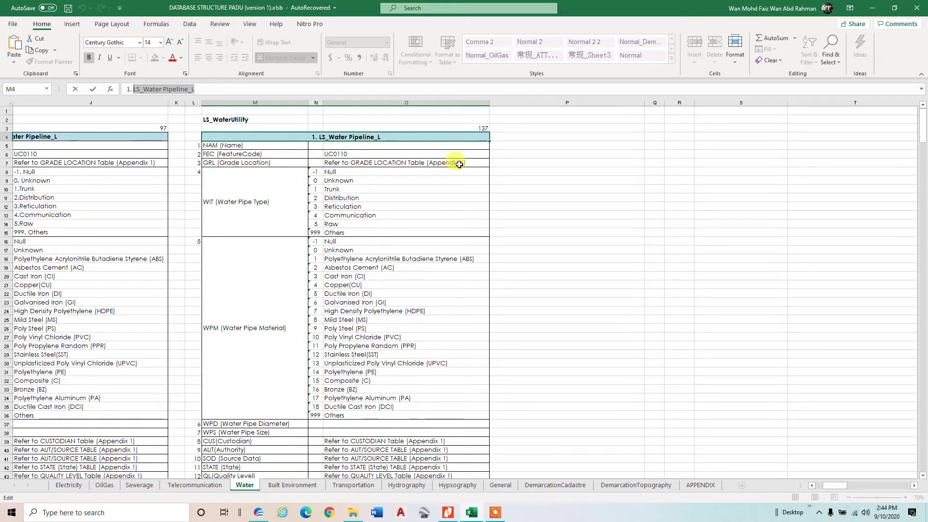
Check the Grade Location codes on the APPENDIX sheet and review the pipe type and pipe material codes on the Water sheet.
left_click(698, 485)
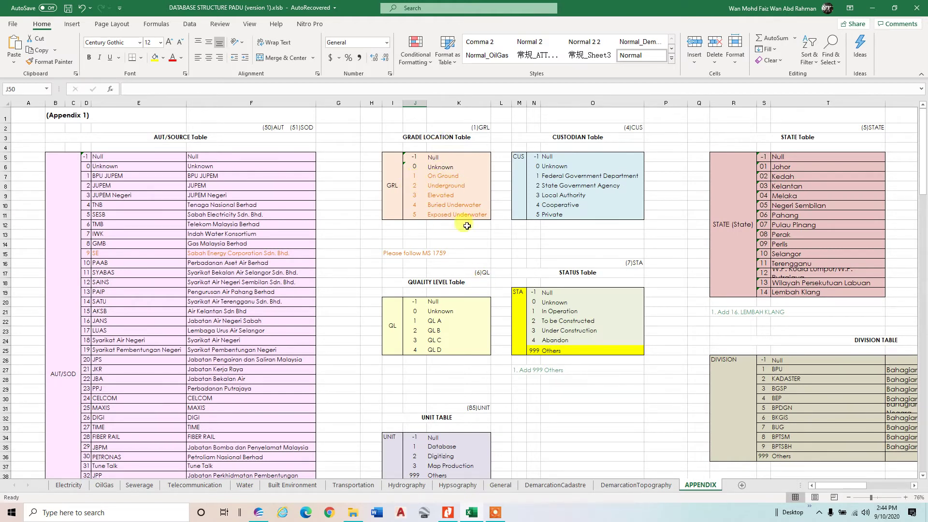
left_click(244, 485)
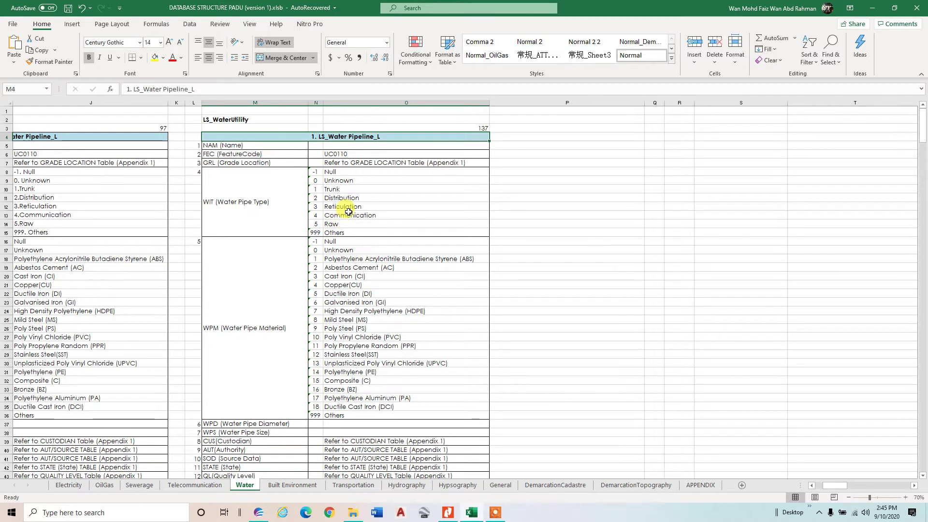
scroll(348, 212, "down", 2)
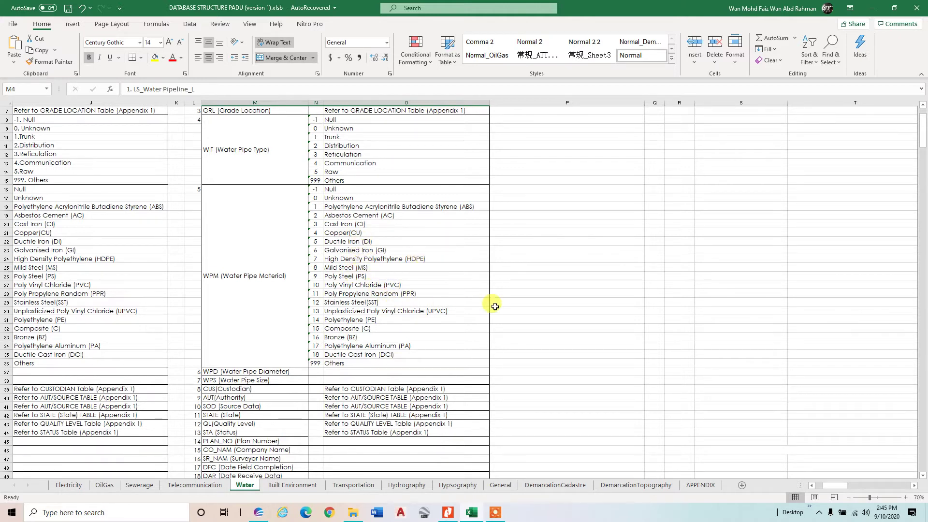
scroll(434, 312, "down", 3)
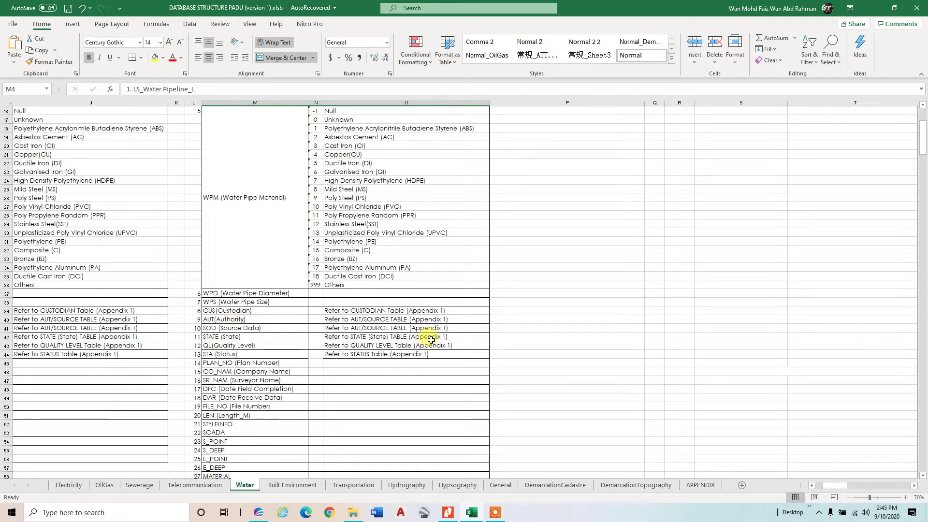
Look up the custodian codes and the AKSB entry for Air Kelantan in the APPENDIX sheet's tables, cross-checking with the Water sheet.
left_click(696, 486)
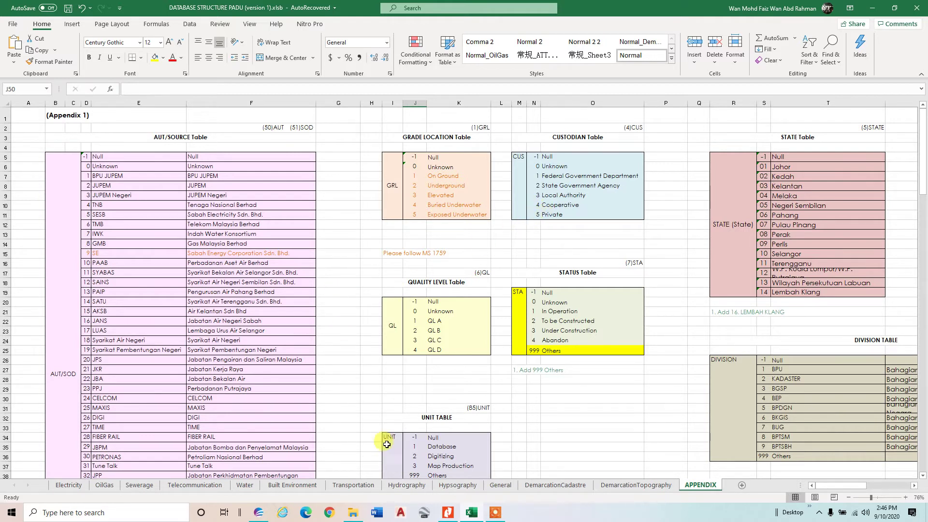
left_click(245, 484)
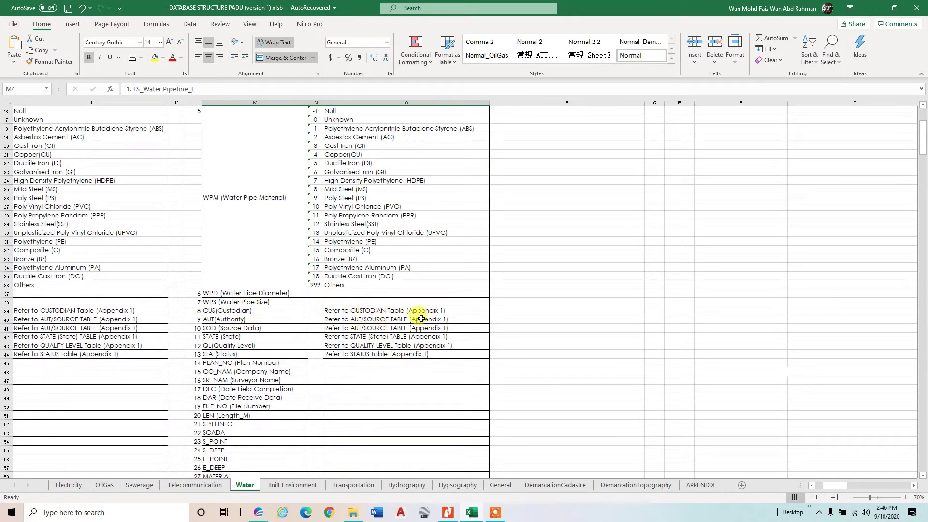
left_click(696, 485)
scroll(141, 220, "down", 5)
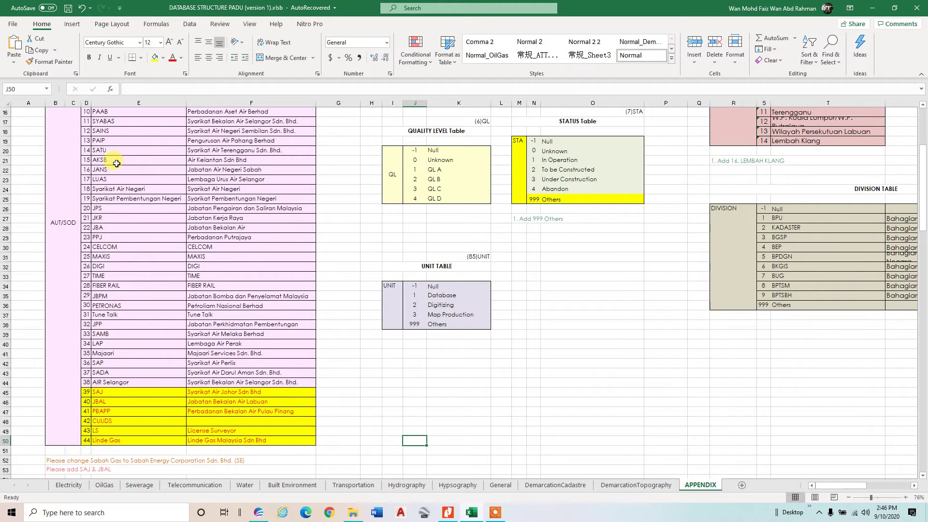
left_click(230, 160)
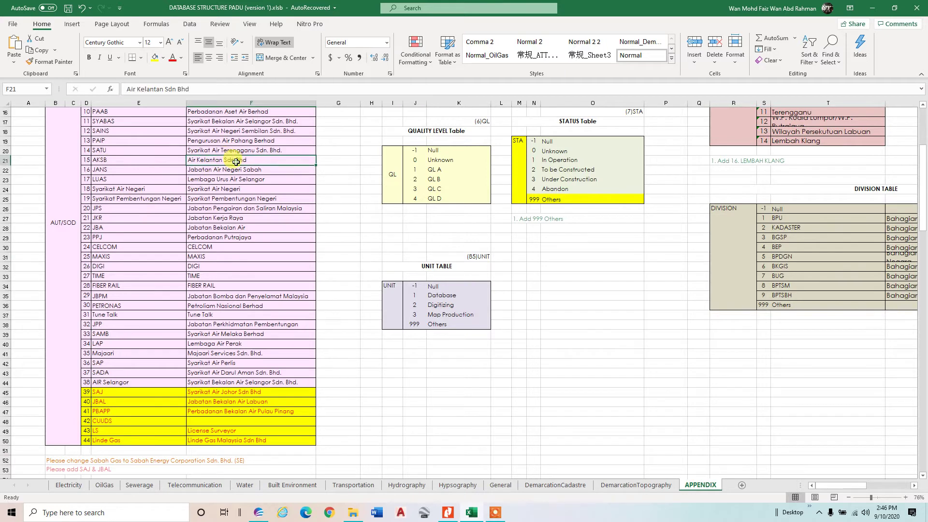
left_click(92, 163)
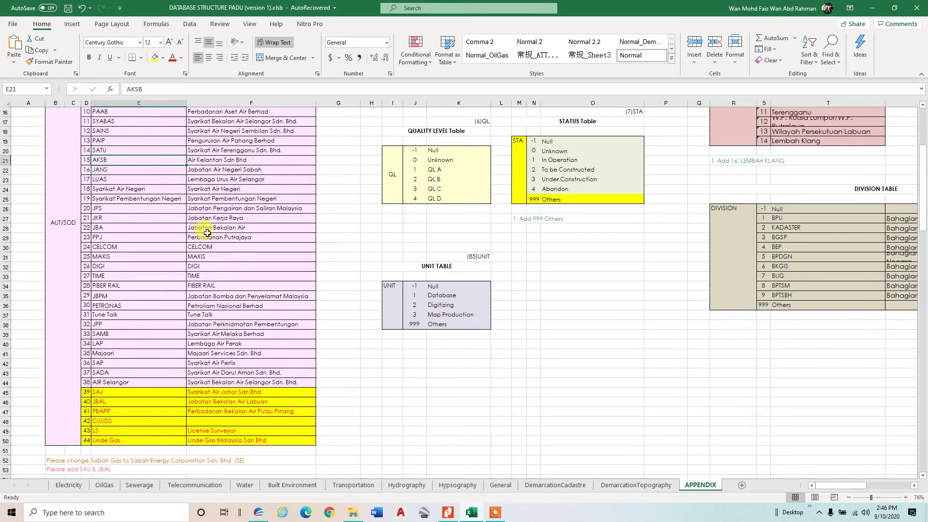
scroll(317, 357, "up", 1)
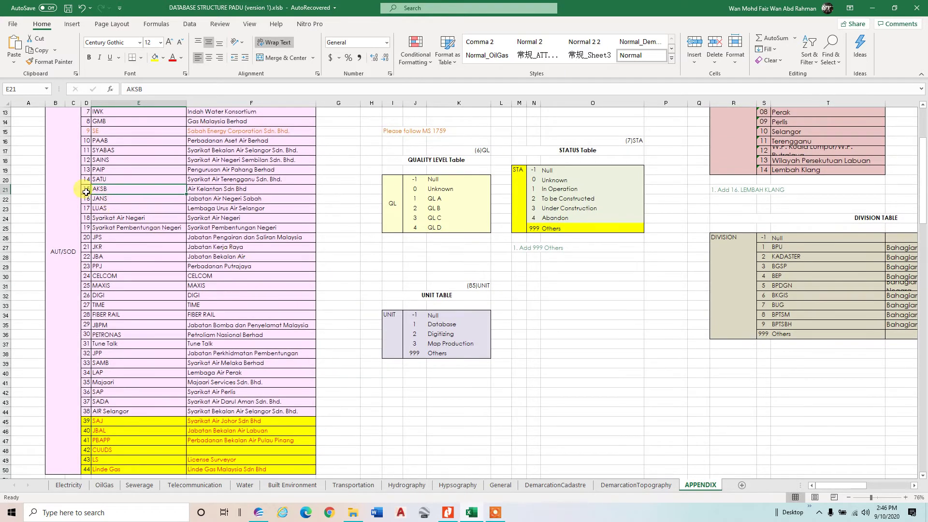
left_click(245, 486)
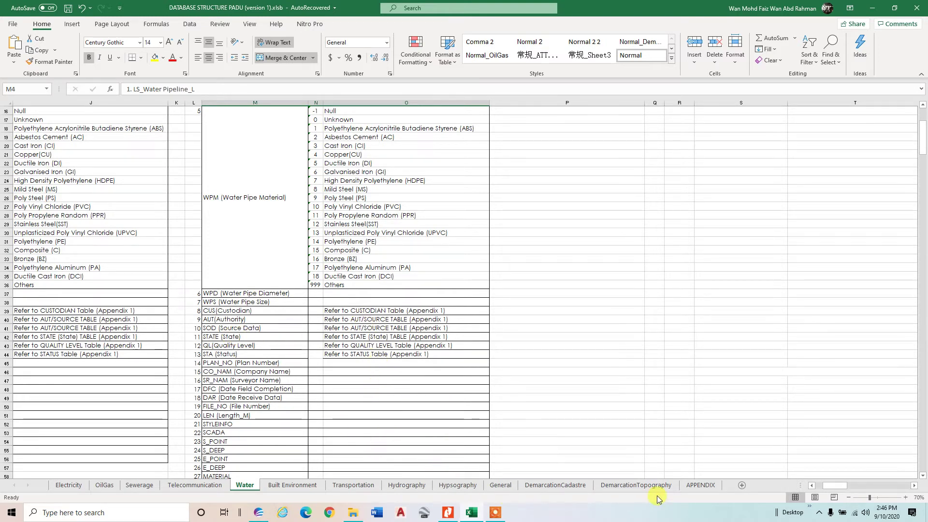
Examine the state, quality level, status and AUT/SOURCE code tables on the APPENDIX sheet.
left_click(700, 485)
scroll(773, 217, "up", 6)
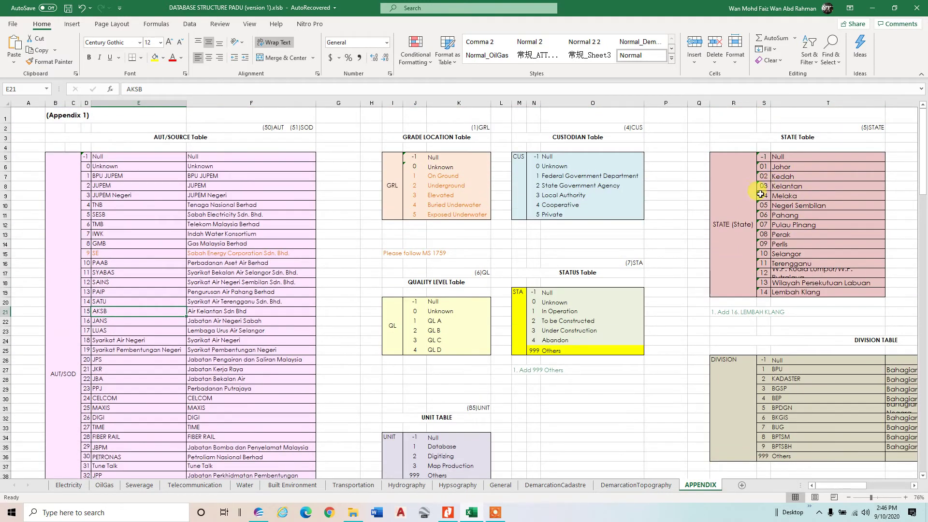
scroll(417, 310, "down", 1)
scroll(496, 171, "up", 1)
scroll(580, 222, "down", 3)
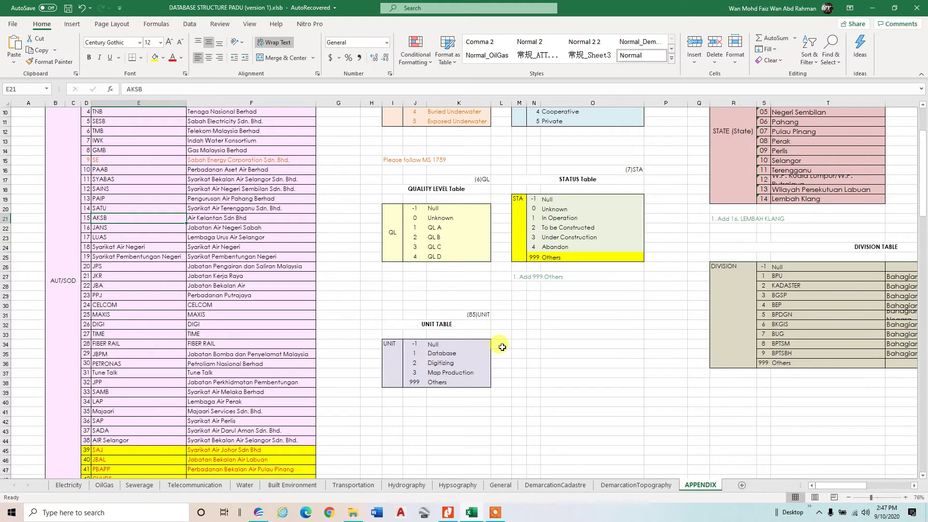
scroll(501, 347, "down", 5)
scroll(483, 339, "up", 8)
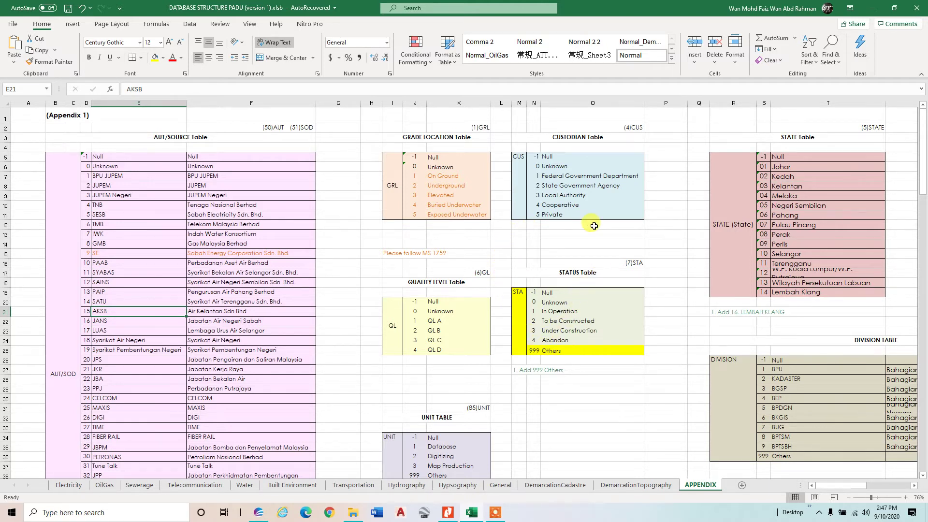
scroll(604, 226, "down", 3)
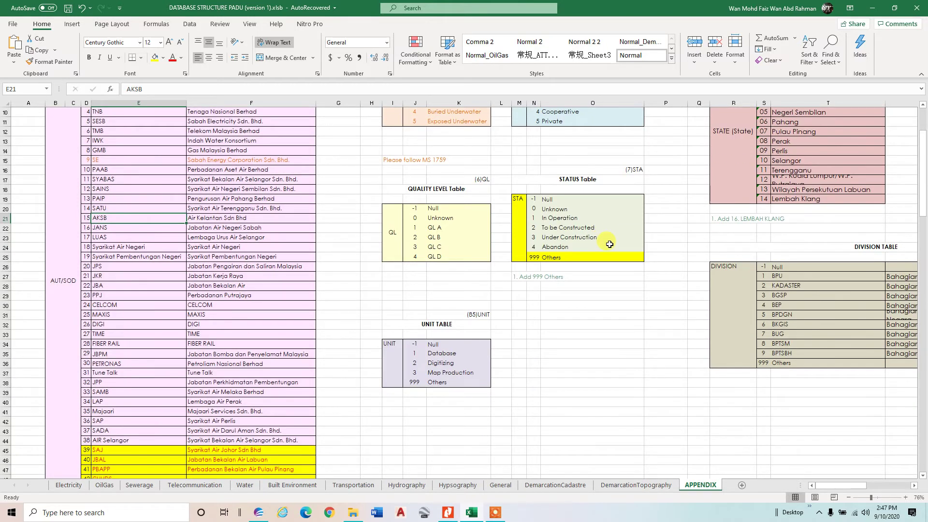
scroll(597, 254, "down", 2)
scroll(595, 257, "down", 3)
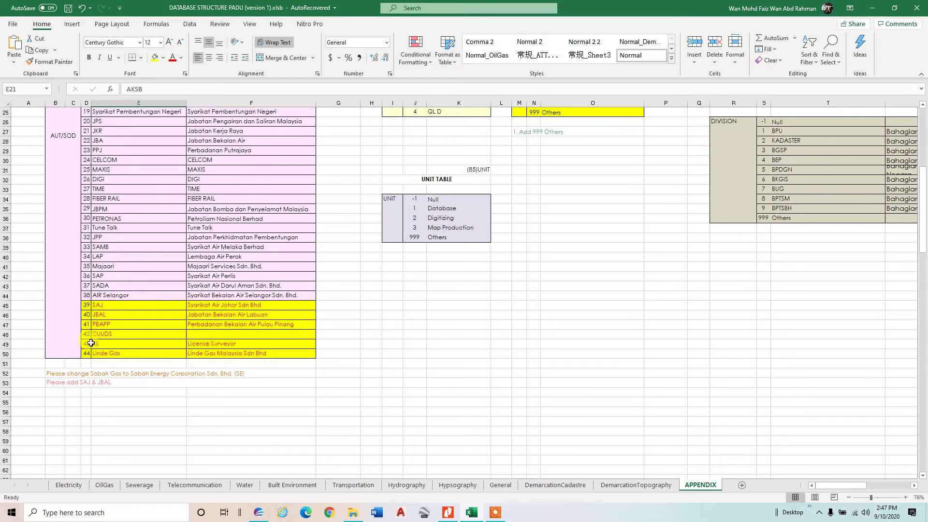
Recheck the APPENDIX code tables against the Water sheet and read through its remaining pipeline fields down to D_S.
left_click(243, 485)
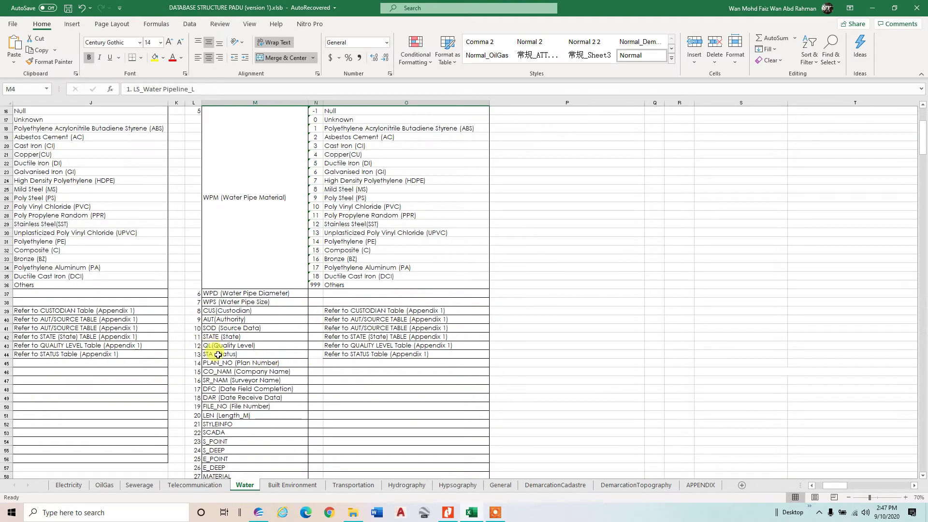
left_click(700, 485)
scroll(543, 232, "up", 10)
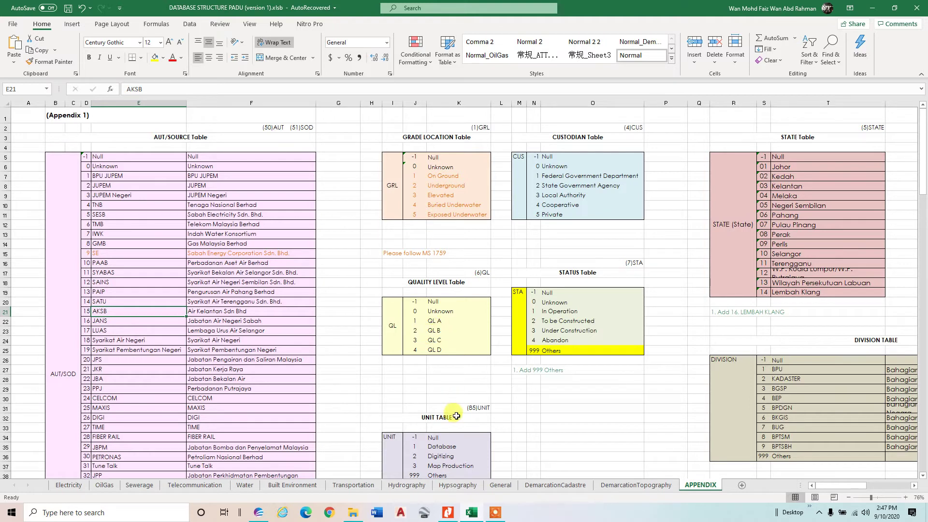
left_click(244, 485)
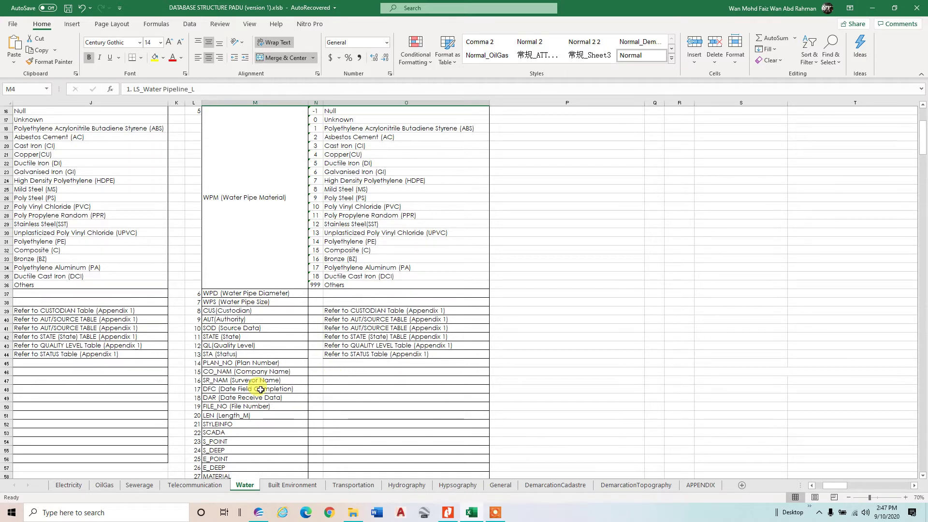
scroll(259, 389, "down", 1)
scroll(259, 389, "down", 1)
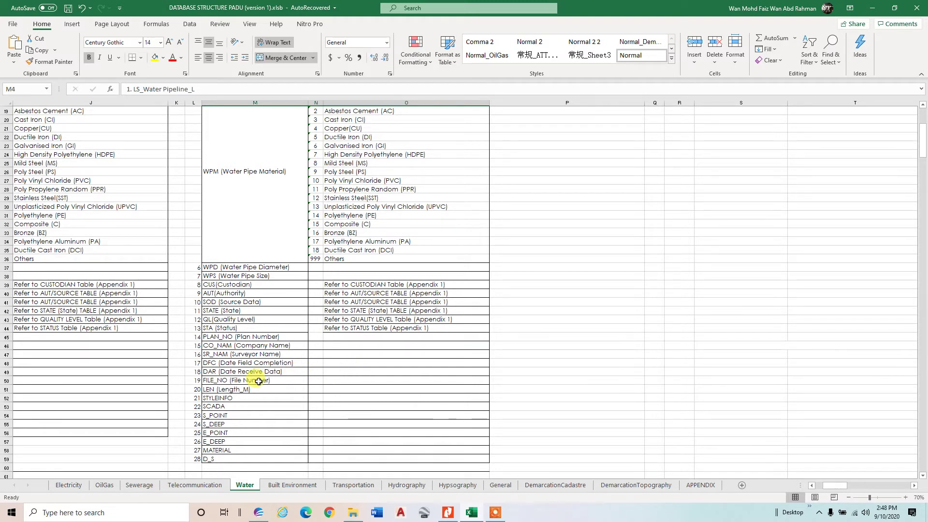
scroll(260, 392, "down", 2)
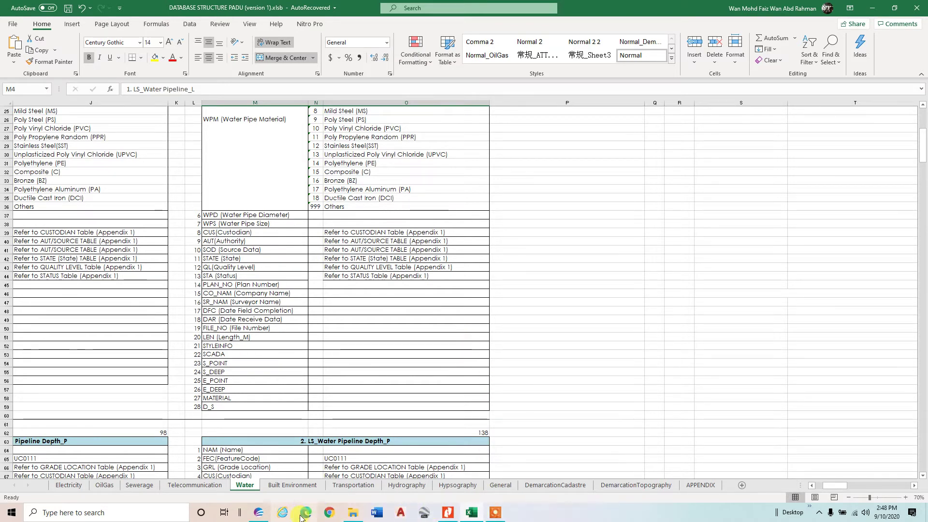
Switch to MapInfo Pro and rename the first field of the new table structure to NAM.
left_click(259, 513)
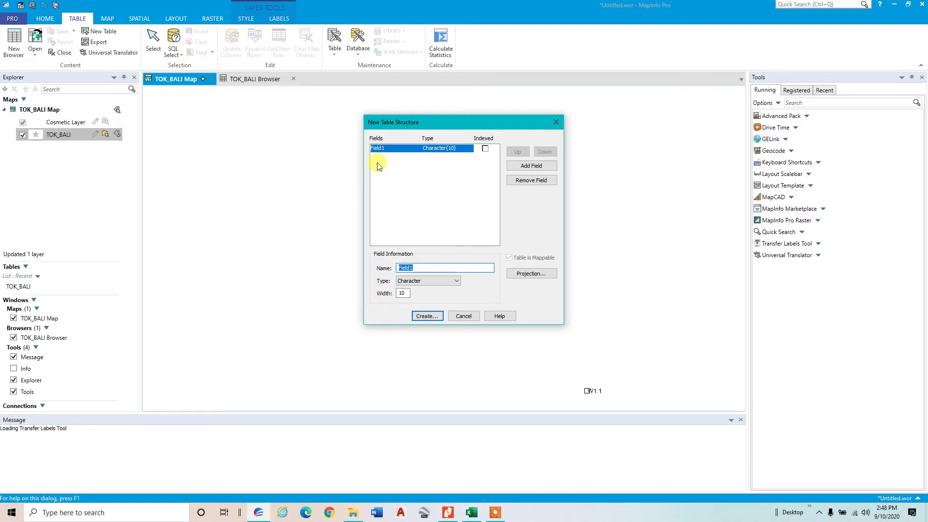
double_click(415, 265)
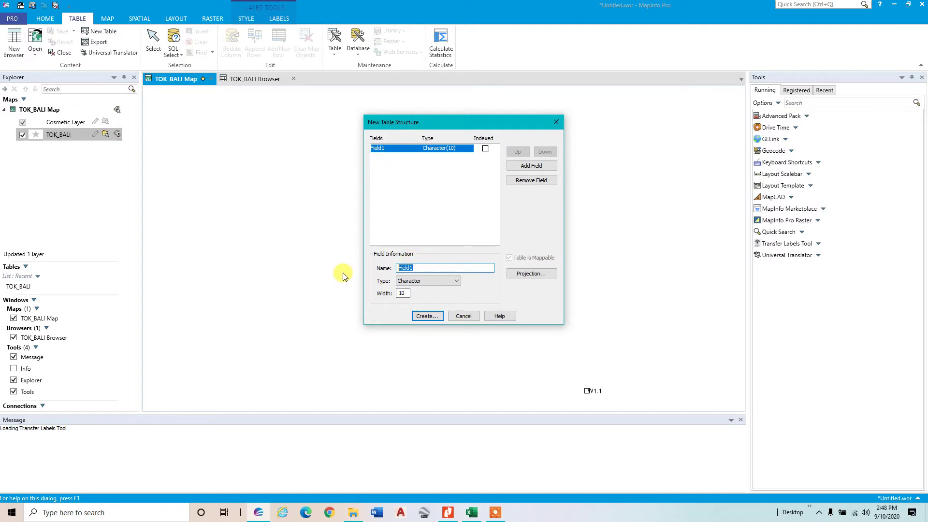
type("NAM")
Add character fields named FEC and GRL to the table structure, checking their order on the Water sheet in Excel.
left_click(518, 166)
left_click(471, 512)
scroll(415, 234, "up", 7)
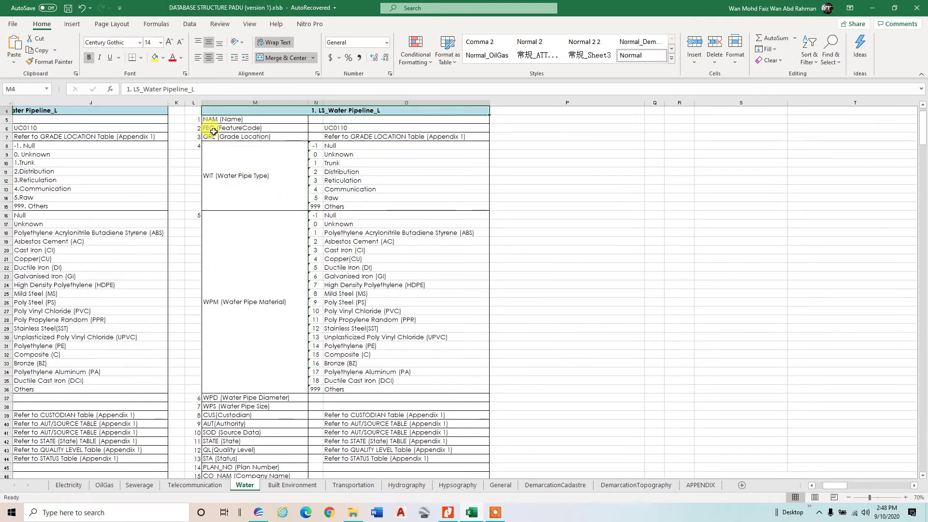
left_click(258, 512)
type("FEC")
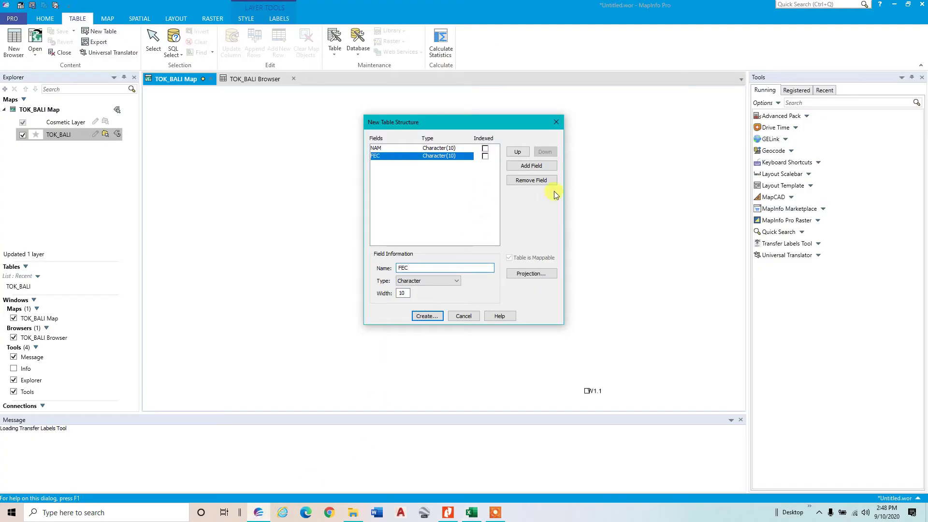
left_click(545, 167)
type("GRL")
Add character fields GRL, WIT and WPM below FEC in the table structure, checking the field codes on the Water sheet in Excel.
left_click(545, 167)
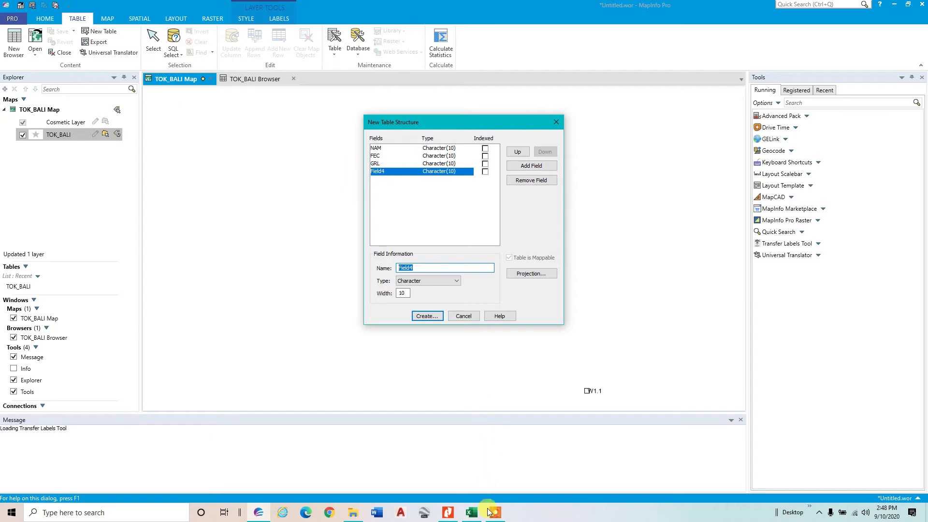
left_click(472, 512)
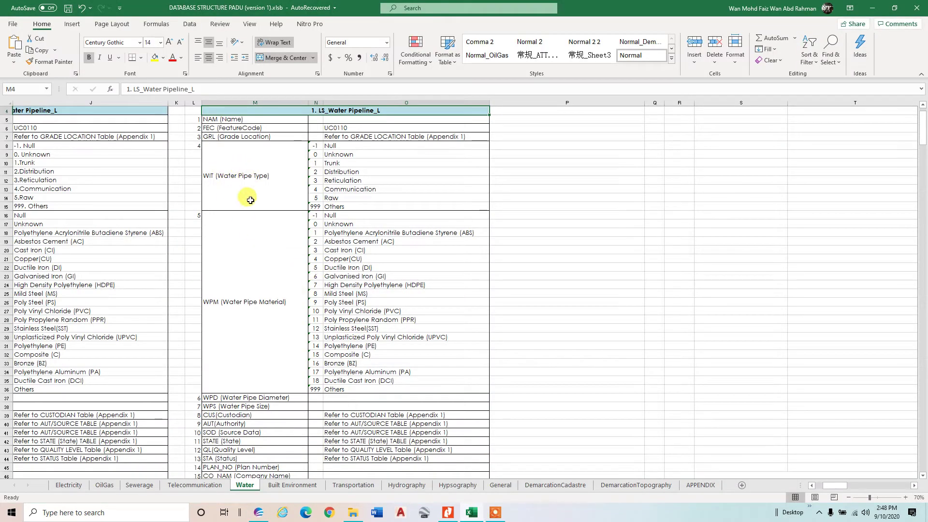
left_click(283, 513)
left_click_drag(419, 268, 356, 268)
type("WIT")
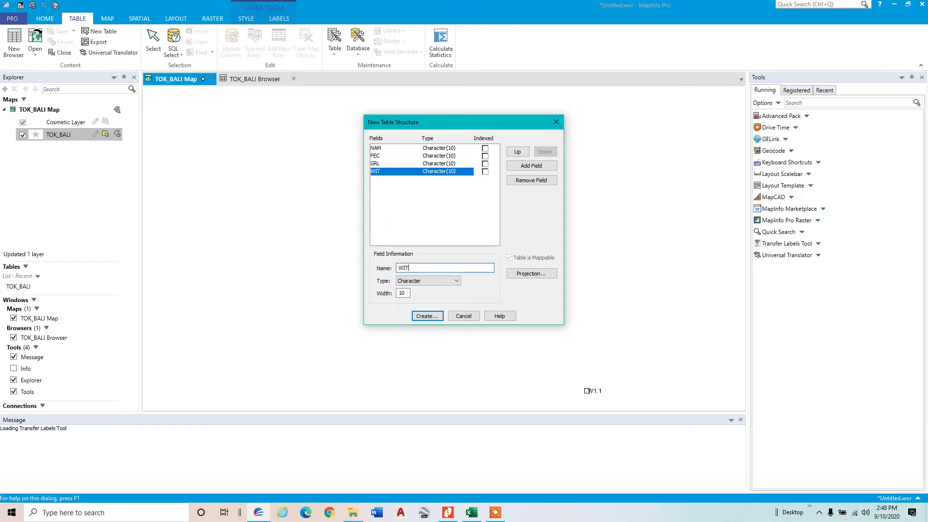
left_click(543, 165)
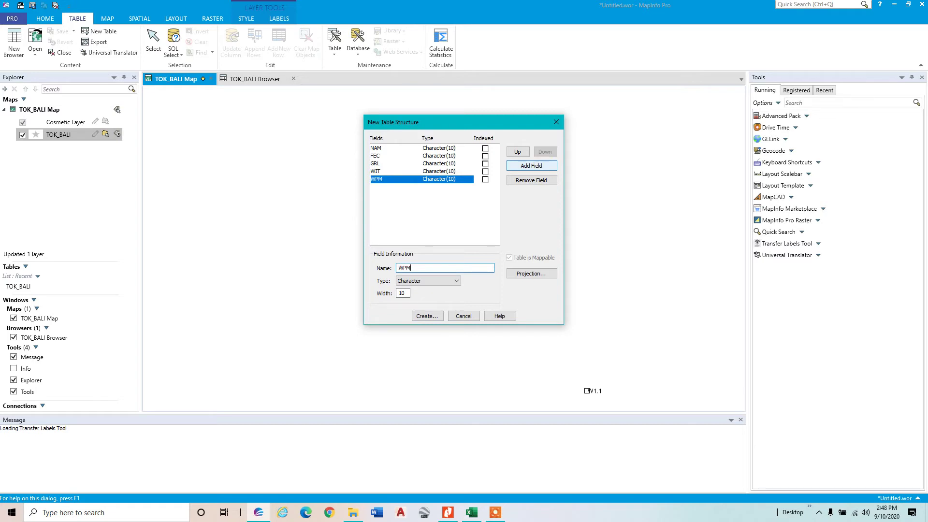
Add character fields WPD and WPS for pipe diameter and size, following the order on the Water sheet in Excel.
left_click(540, 165)
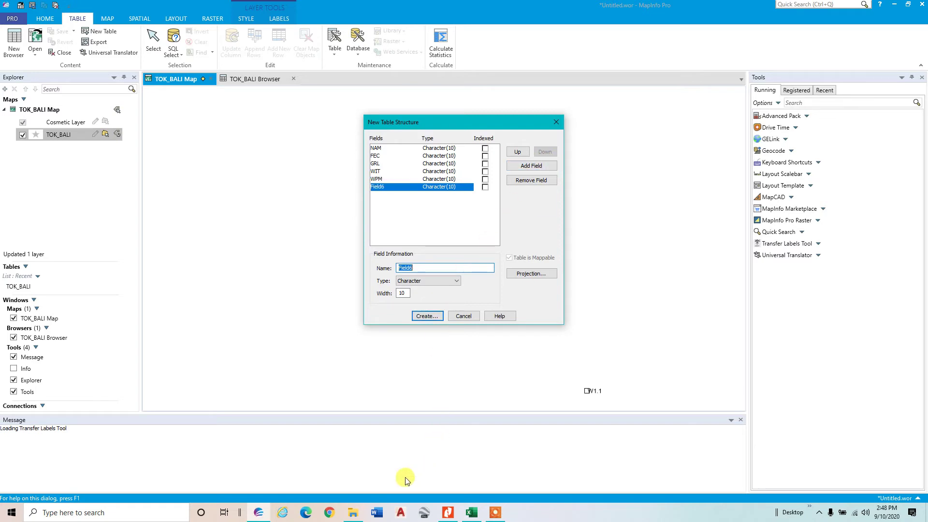
left_click(474, 513)
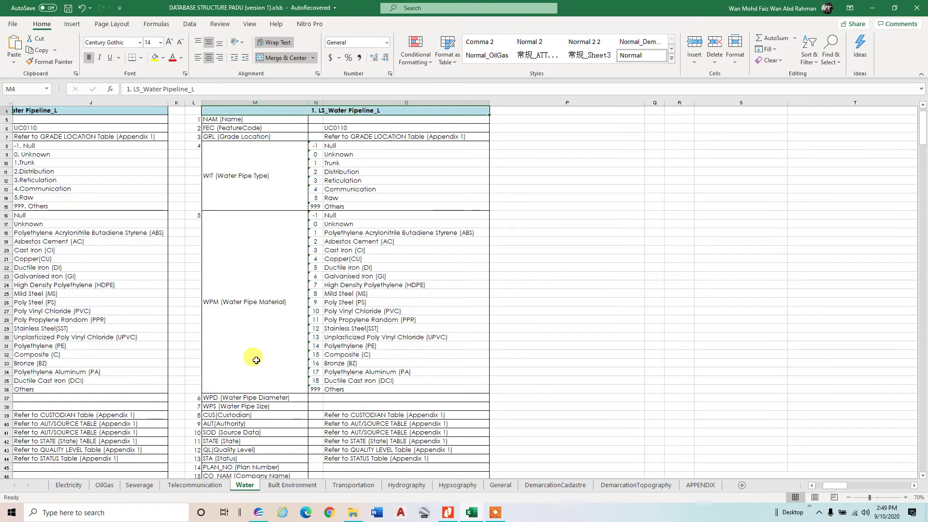
scroll(251, 339, "down", 2)
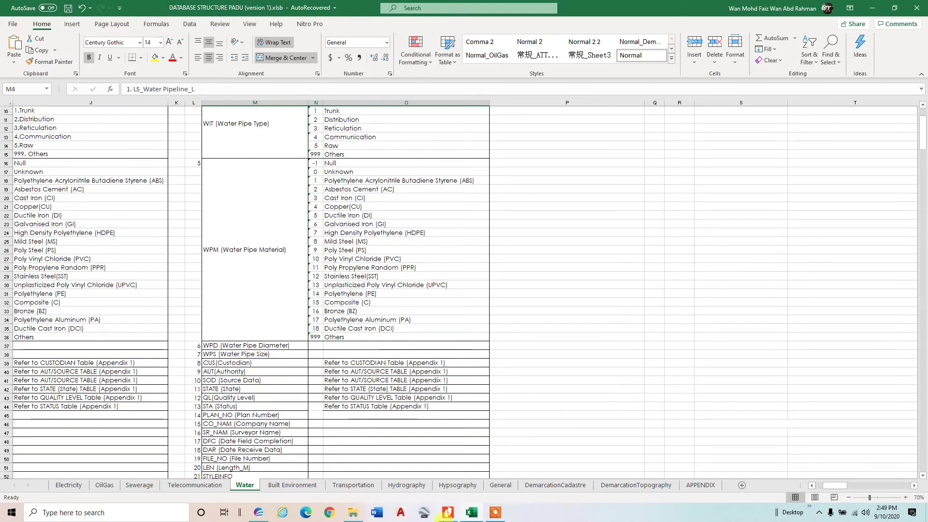
left_click(261, 513)
left_click_drag(434, 269, 380, 267)
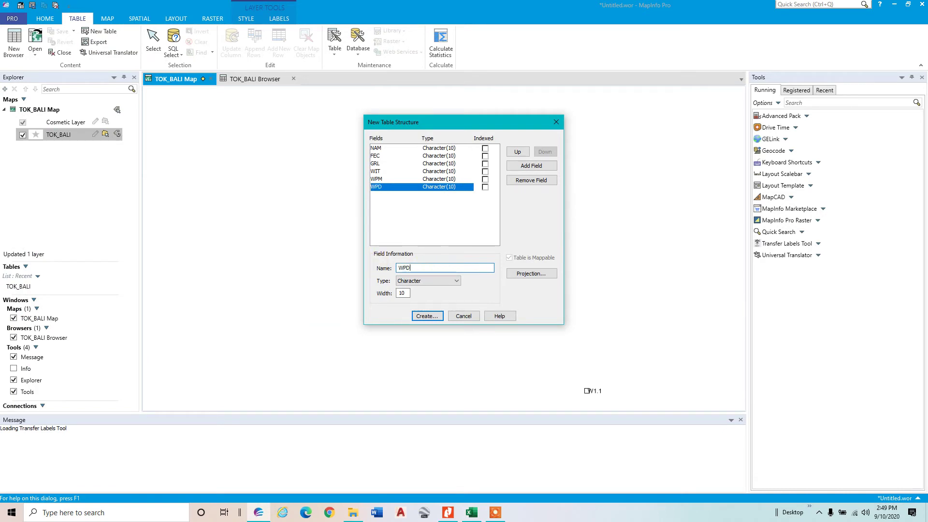
left_click(537, 165)
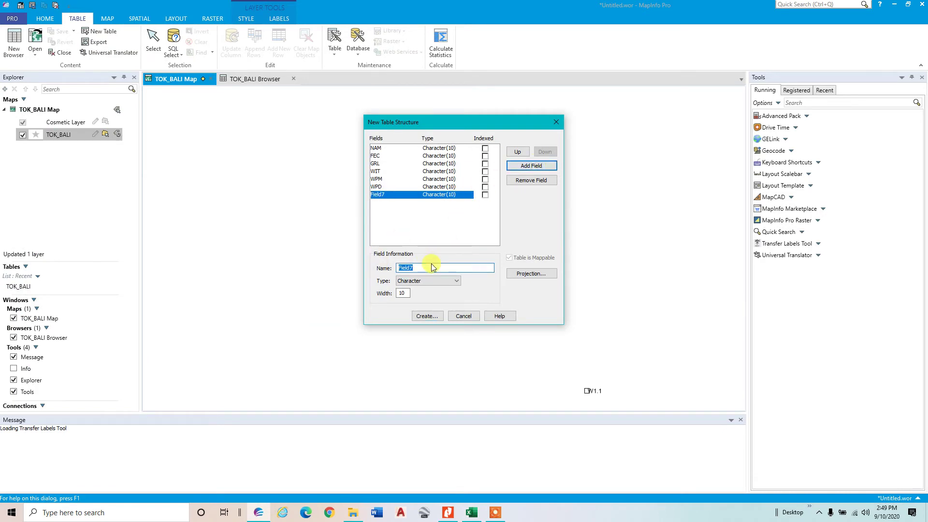
type("WPS")
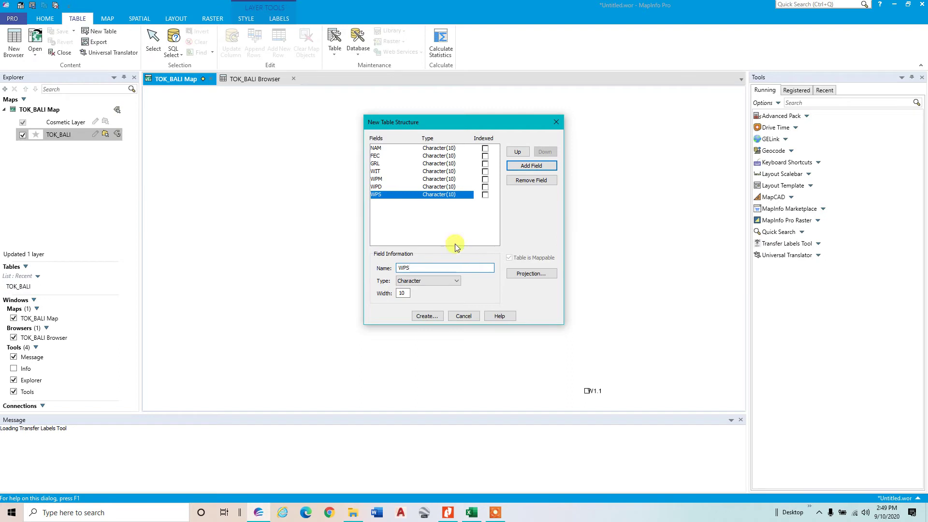
Add character fields CUS and AUT for custodian and authority, reading their codes from the Water sheet in Excel.
left_click(515, 166)
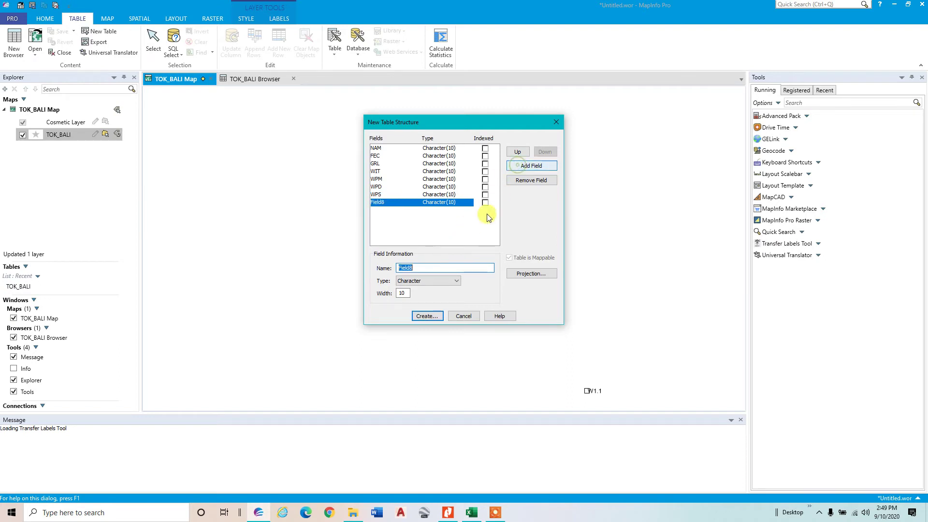
left_click(453, 513)
scroll(218, 288, "down", 2)
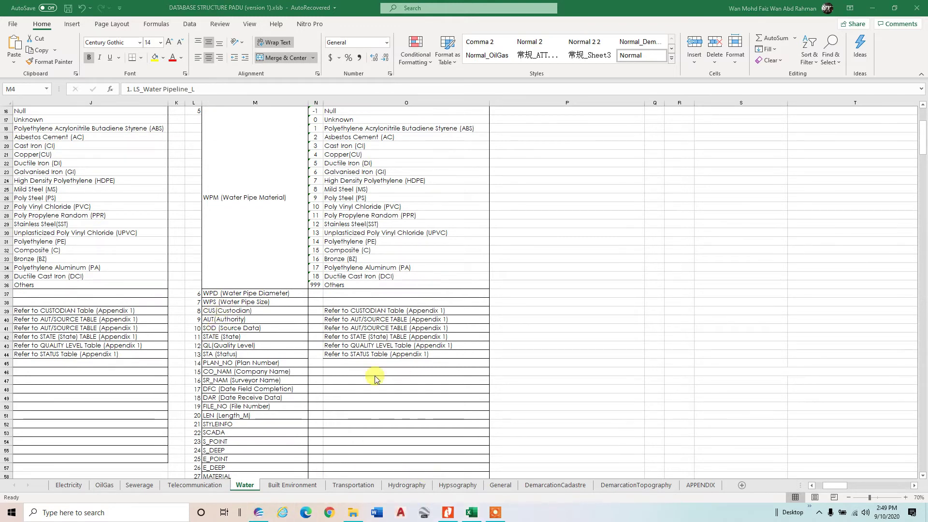
left_click(259, 512)
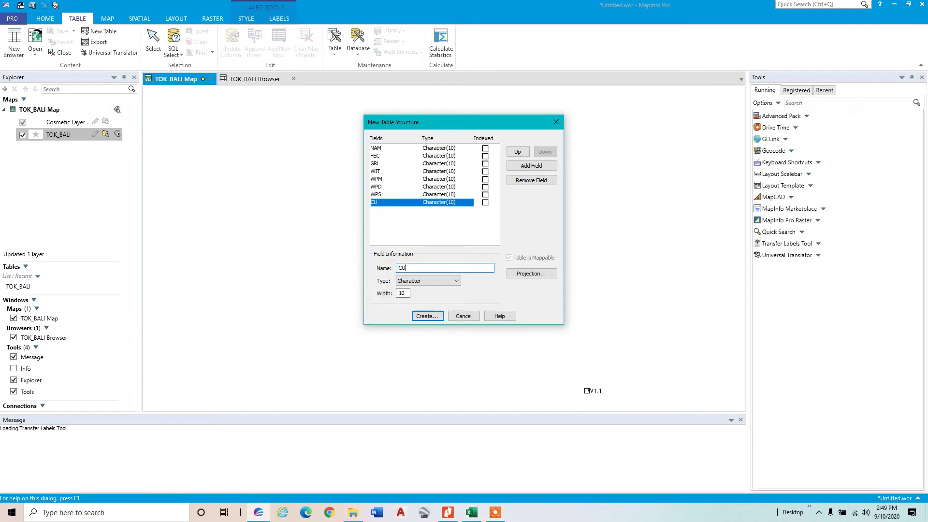
left_click(523, 166)
type("AUT")
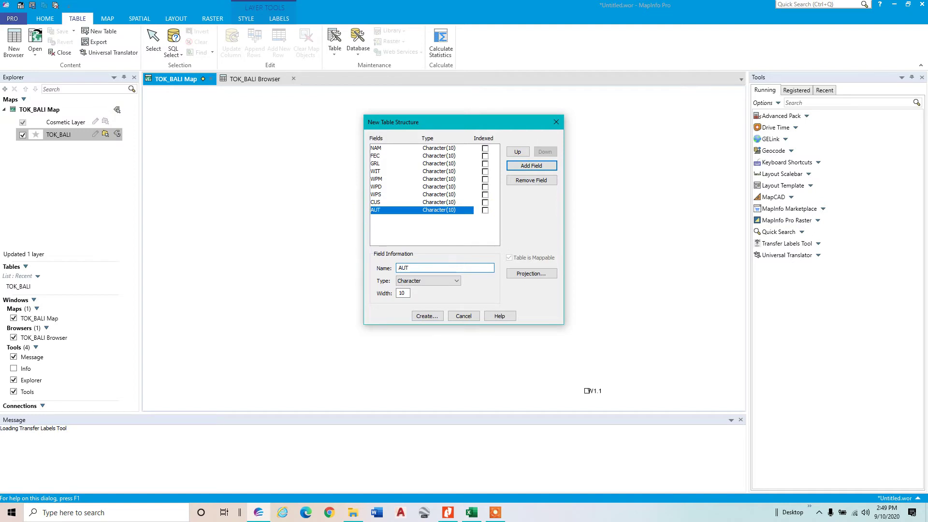
Add character fields SOD and STATE after AUT, checking each code against the Water sheet in Excel.
left_click(534, 167)
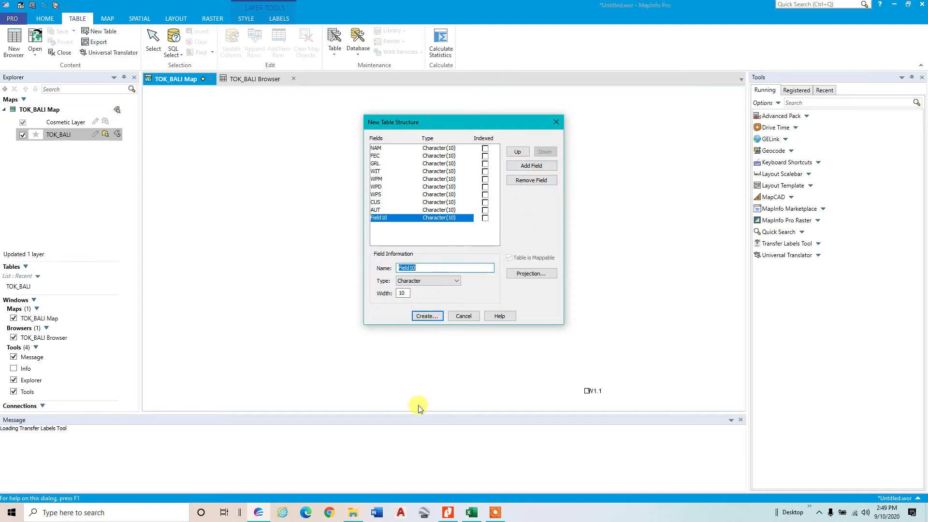
left_click(470, 513)
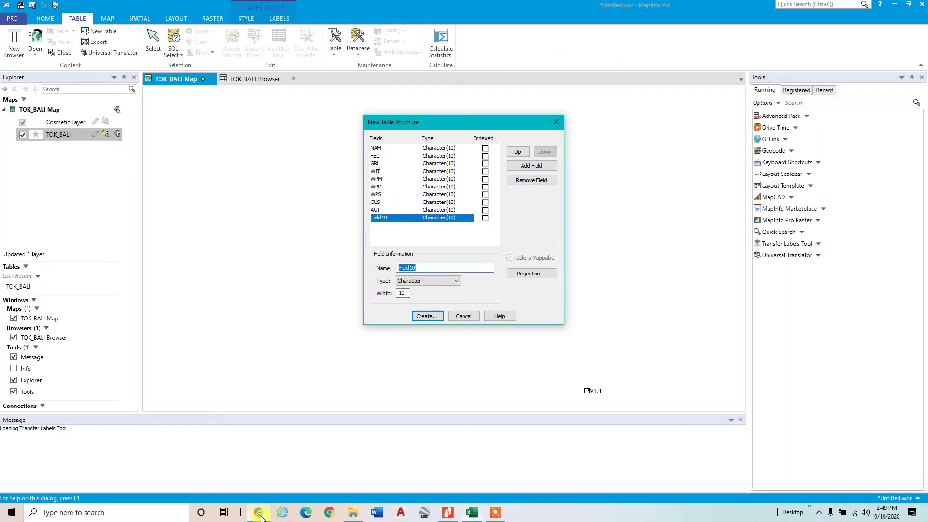
left_click(259, 512)
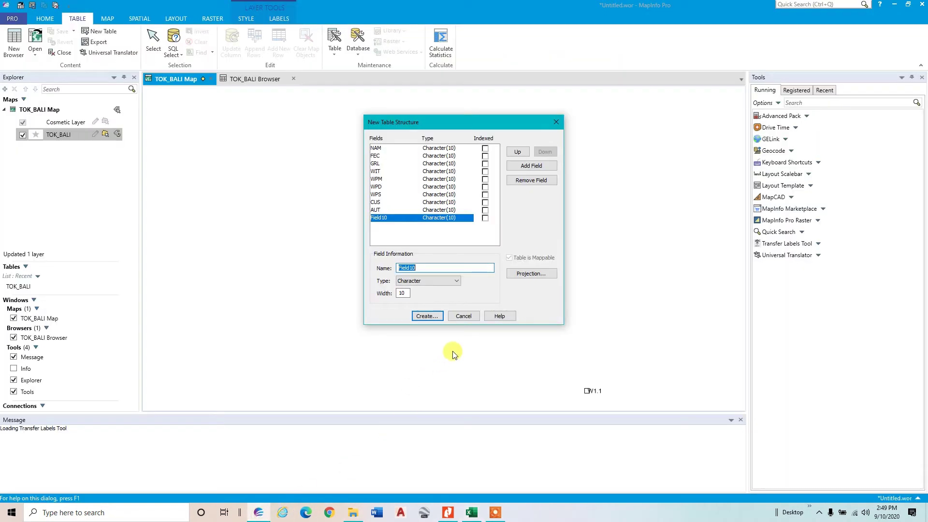
type("SOD")
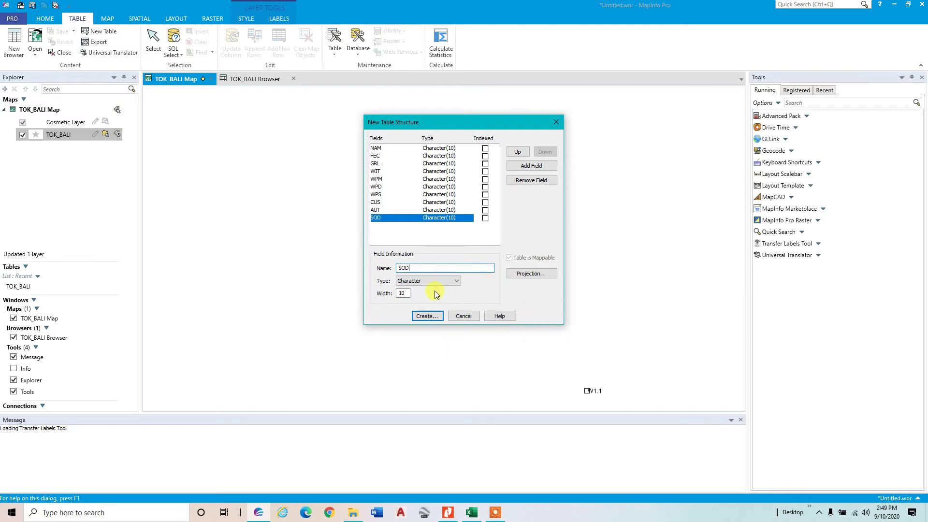
left_click(531, 165)
left_click(471, 513)
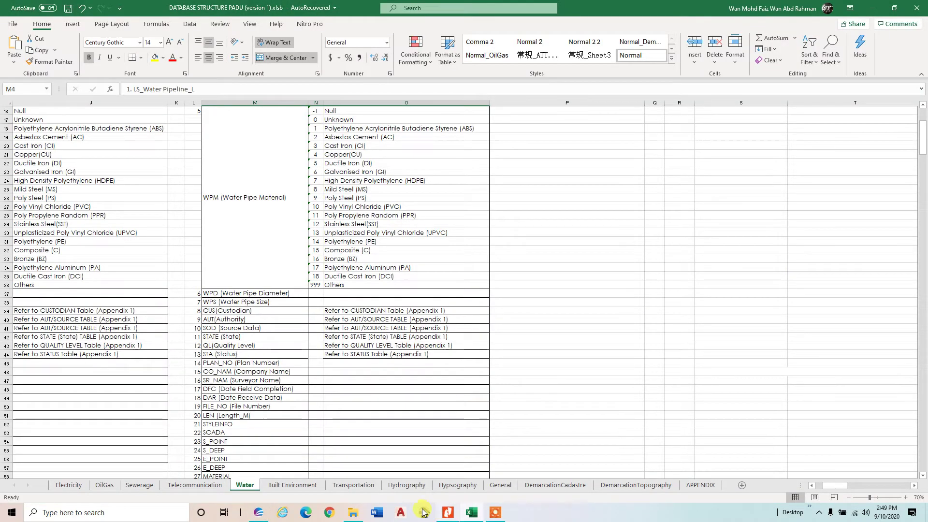
left_click(258, 512)
type("STATE")
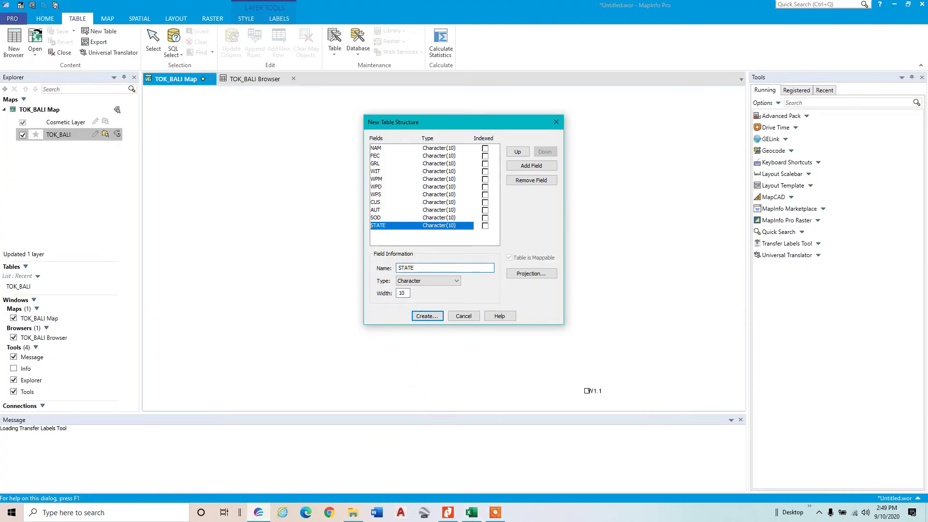
Add character fields QL and STA for quality level and status, as listed on the Water sheet in Excel.
left_click(530, 165)
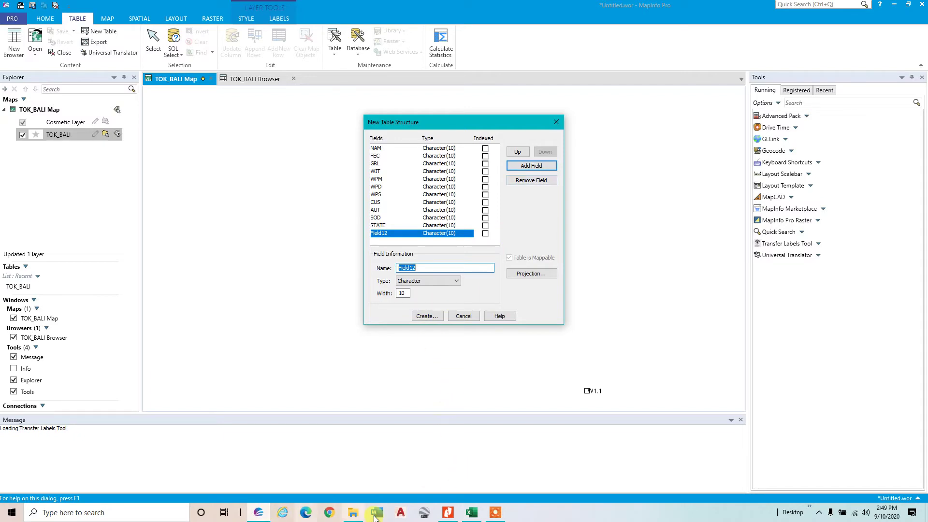
left_click(471, 512)
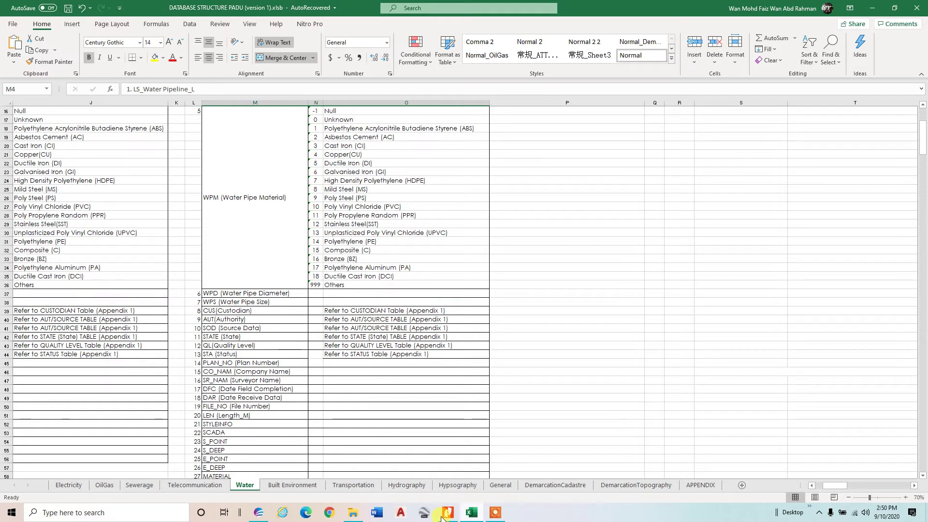
left_click(259, 512)
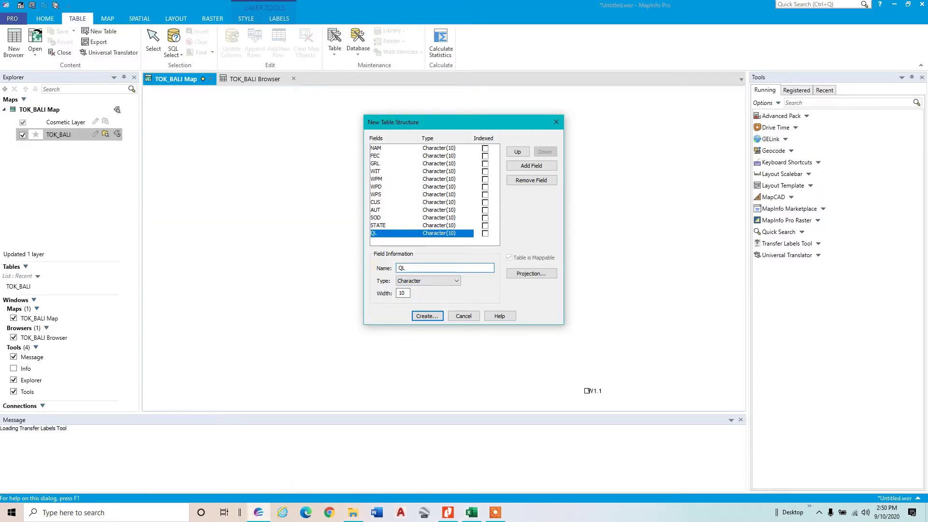
left_click(529, 166)
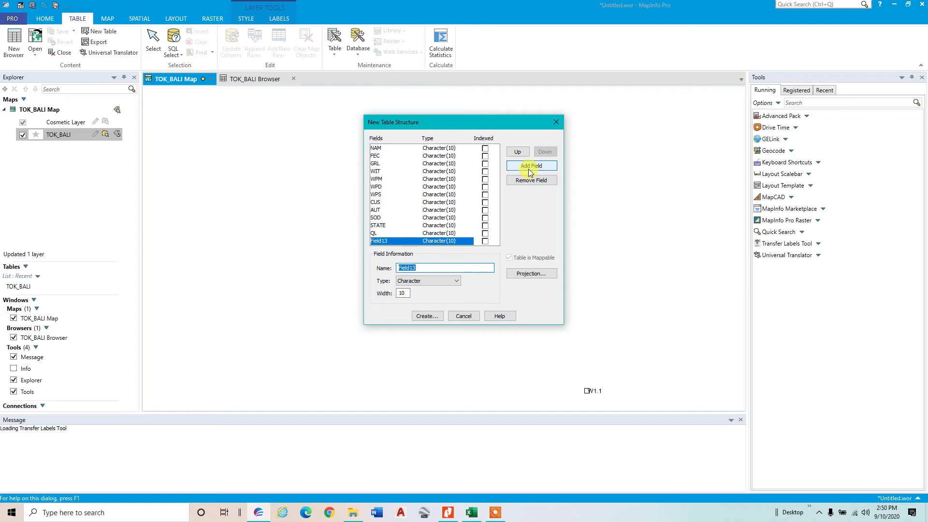
type("STA")
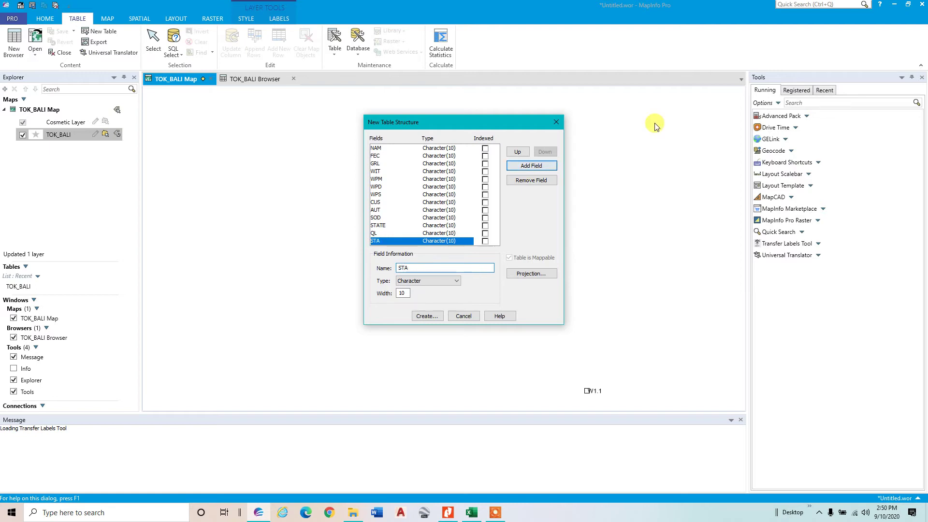
Add character fields PLAN_NO and CO_NA after STA, consulting the Water sheet in Excel for the field order.
left_click(522, 165)
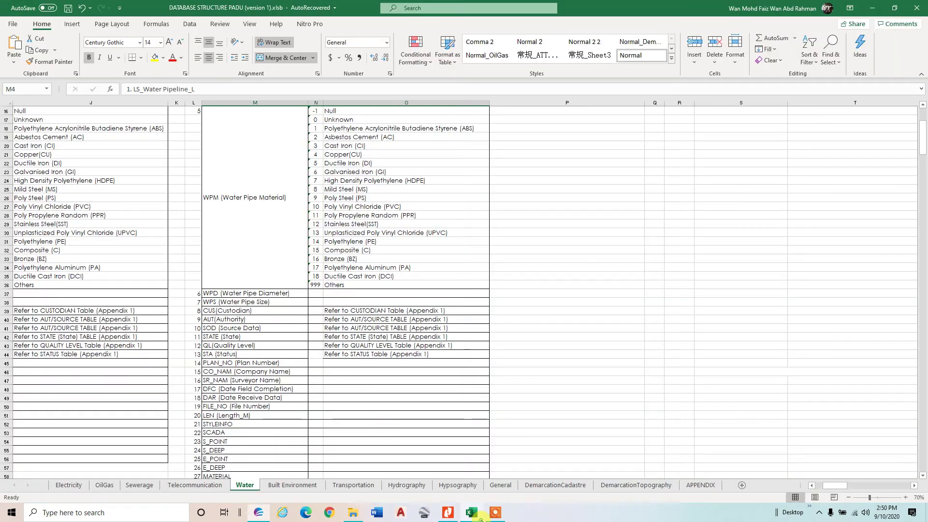
left_click(471, 512)
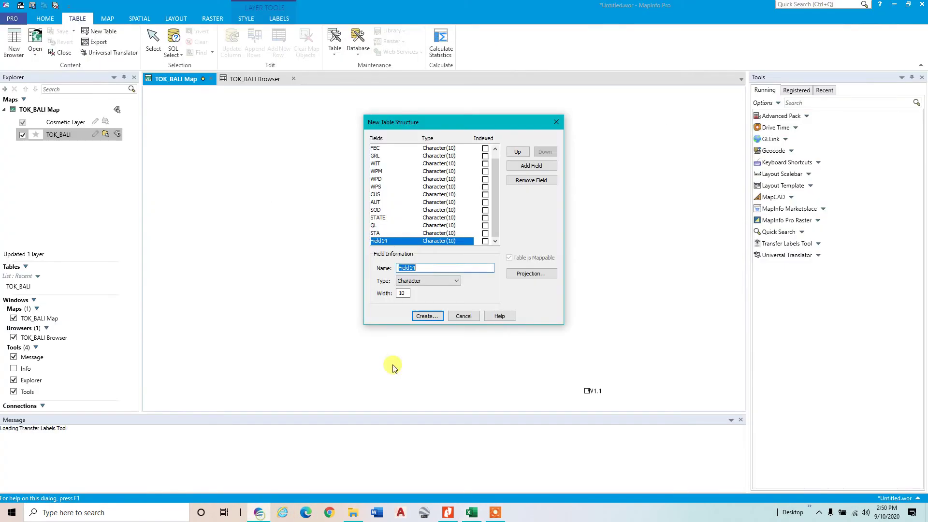
left_click(258, 512)
left_click_drag(437, 269, 377, 271)
type("PLAN_NO")
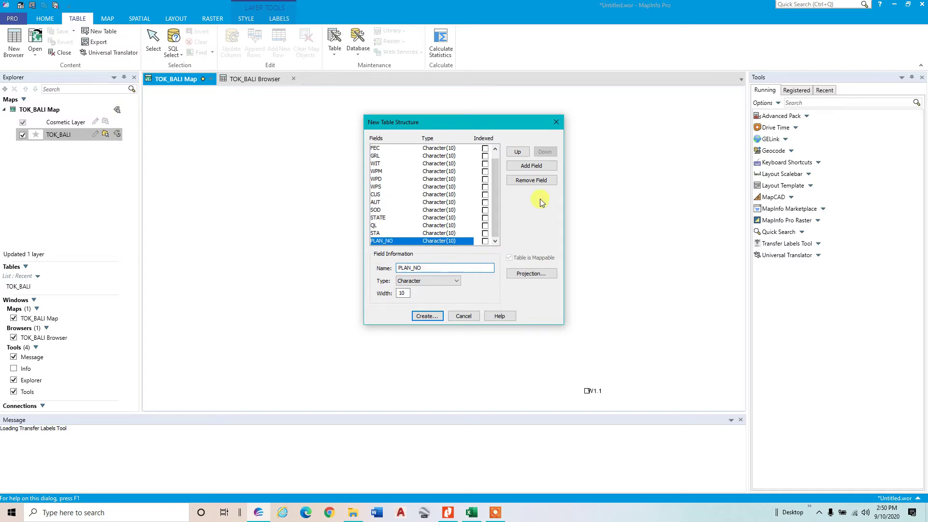
left_click(531, 166)
type("CO_")
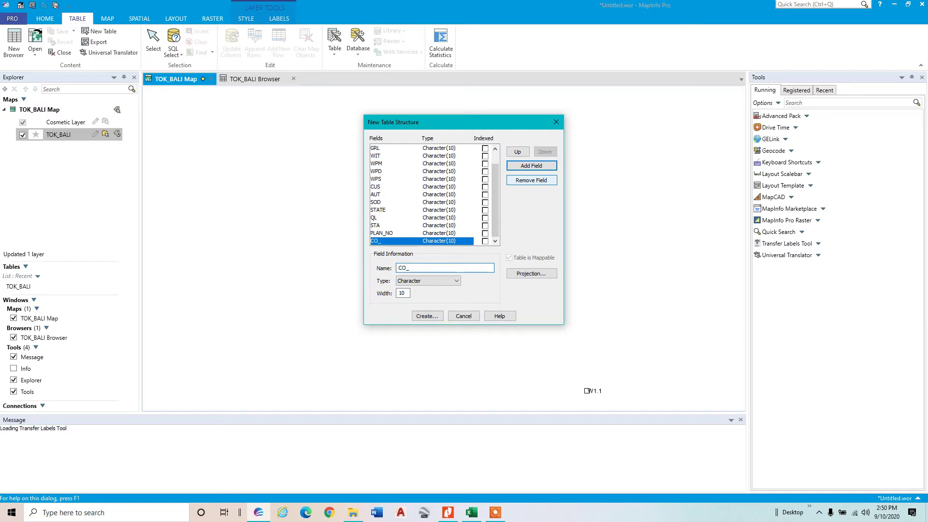
Check the company name code on the Water sheet, remove the extra unnamed field, and correct CO_NA to CO_NAM.
left_click(521, 166)
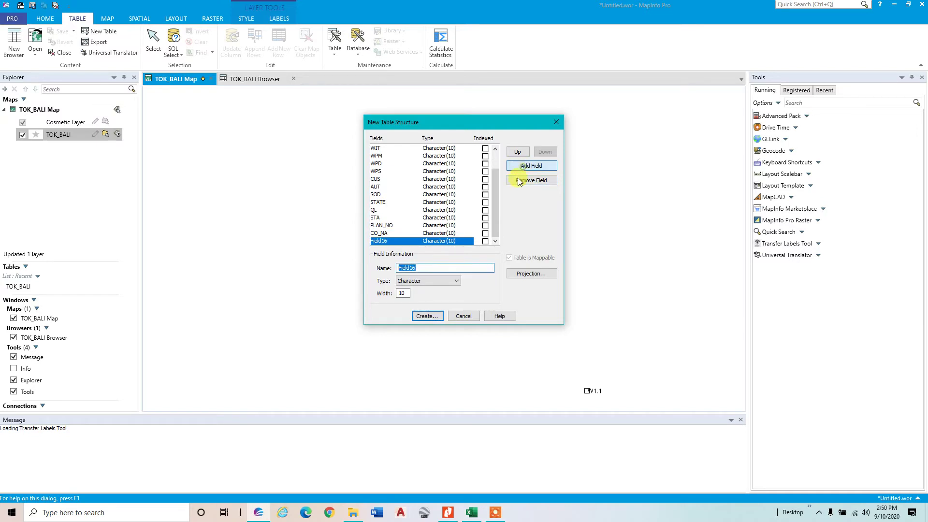
left_click(471, 513)
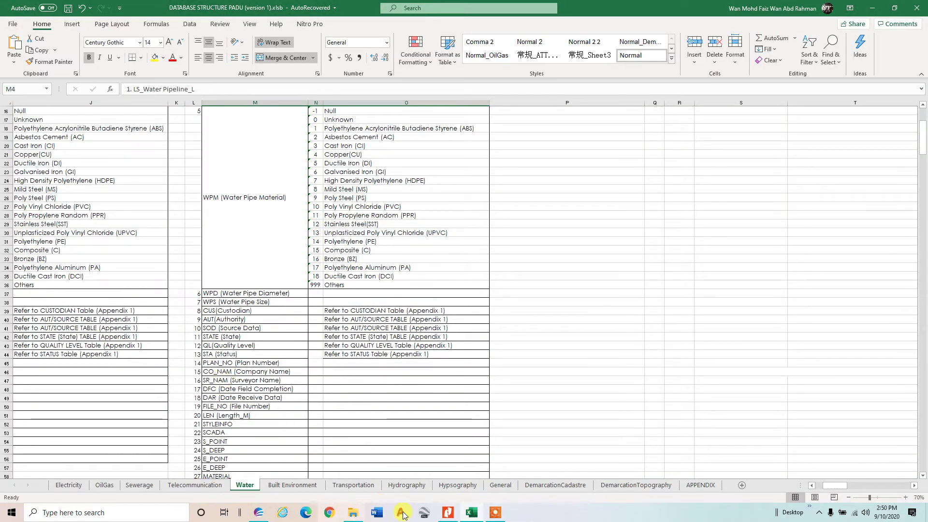
mouse_move(476, 516)
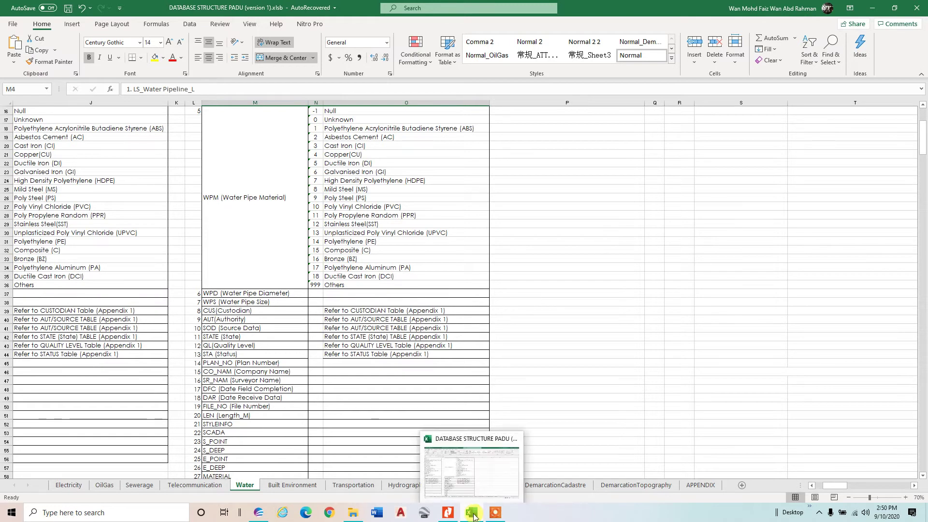
left_click(258, 512)
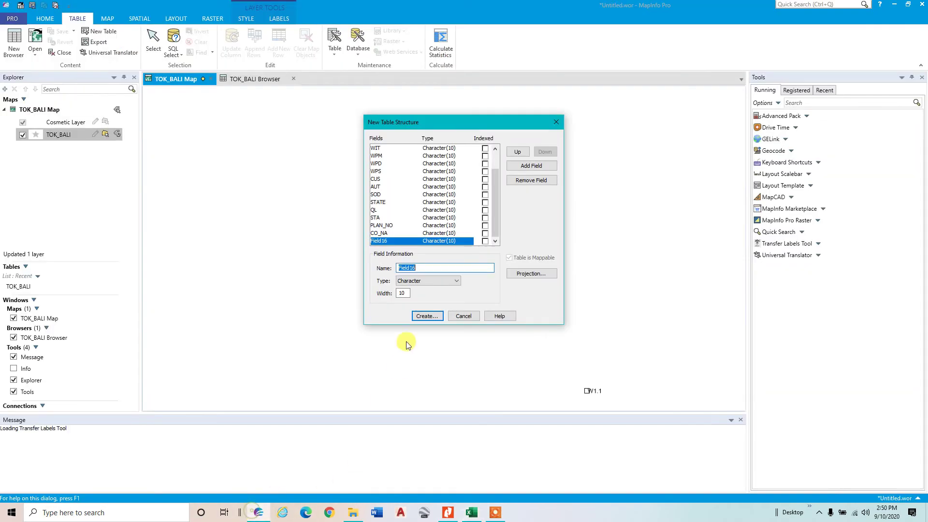
left_click(533, 180)
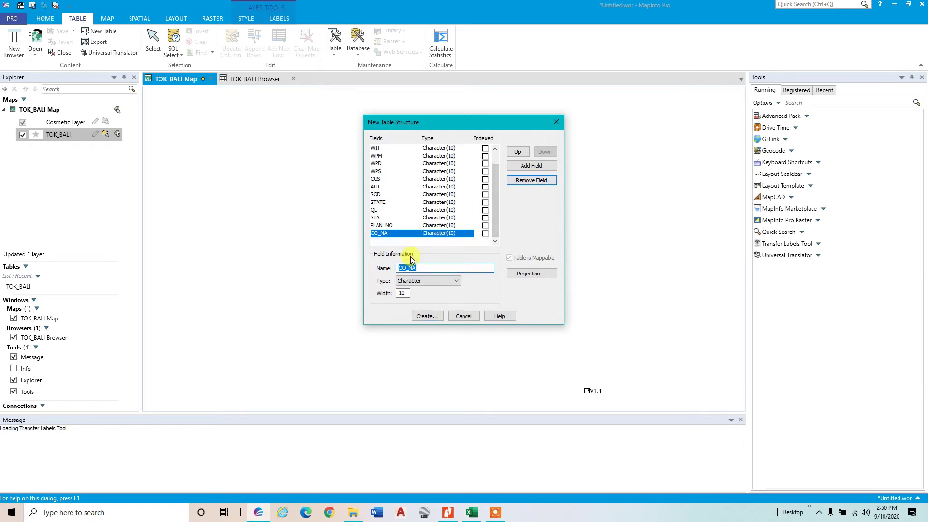
type("M")
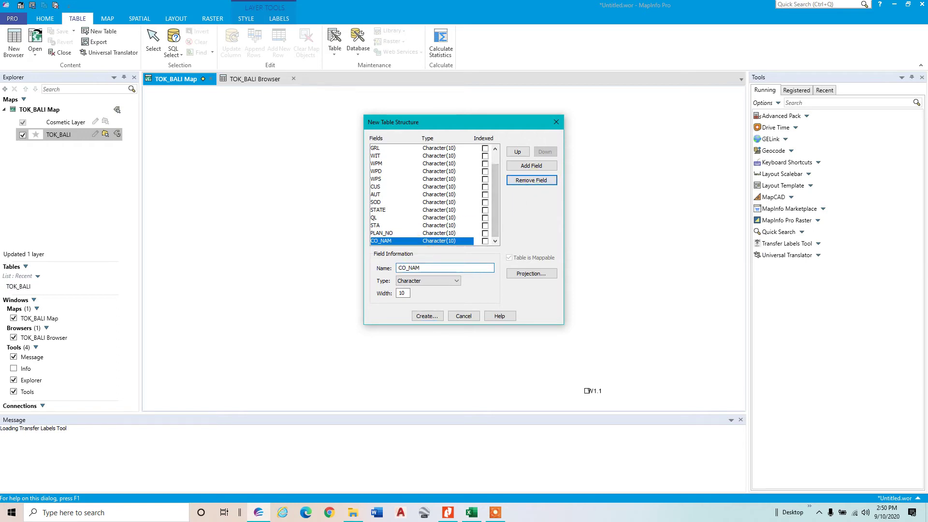
Add character fields SR_NAM, DFC and DAR after CO_NAM, checking the codes on the Water sheet in Excel.
left_click(531, 166)
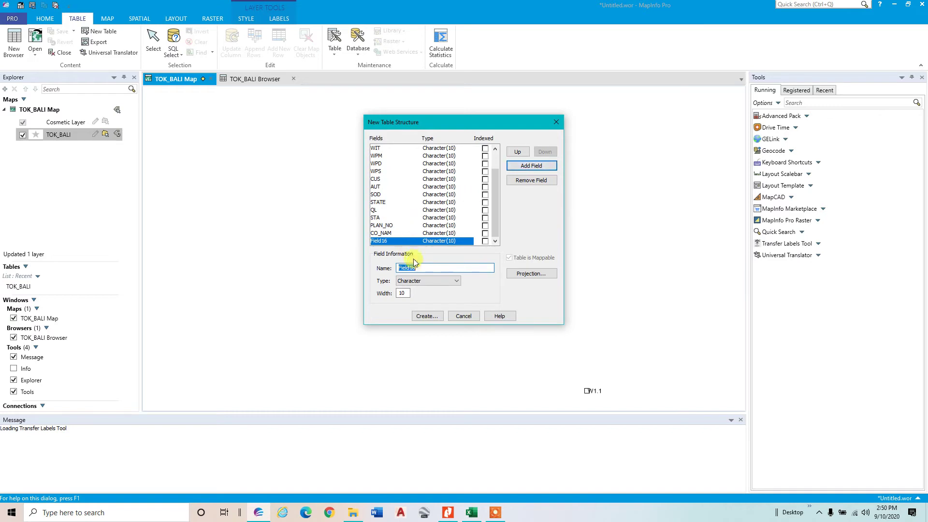
type("SR_NAM")
left_click(531, 165)
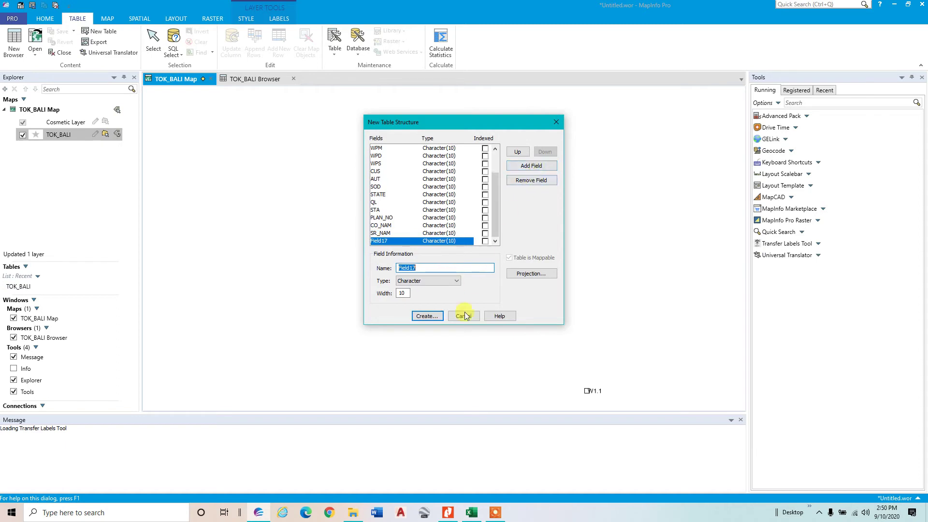
left_click(472, 513)
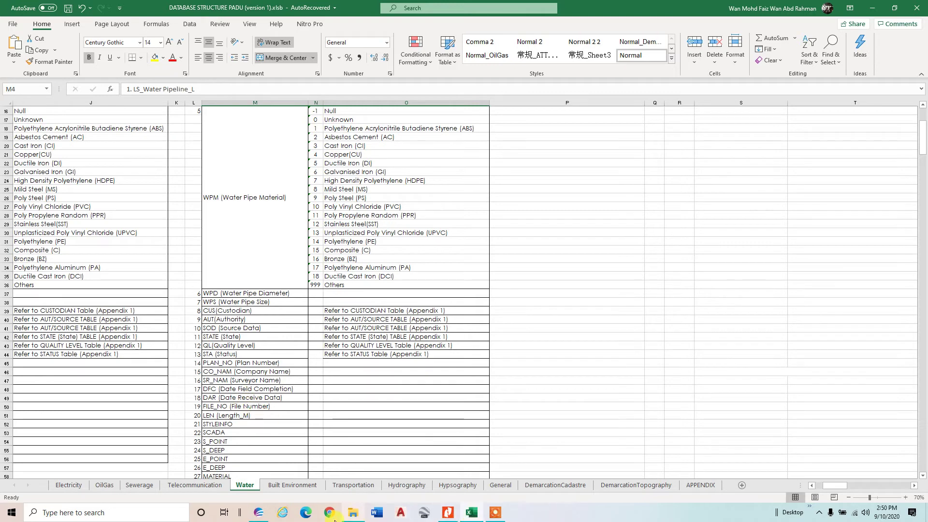
left_click(263, 514)
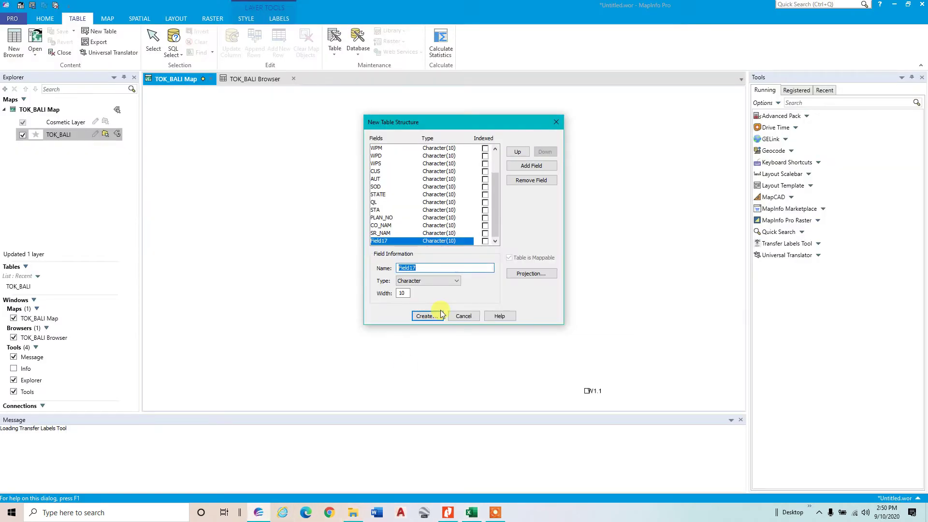
left_click(536, 169)
type("DAR")
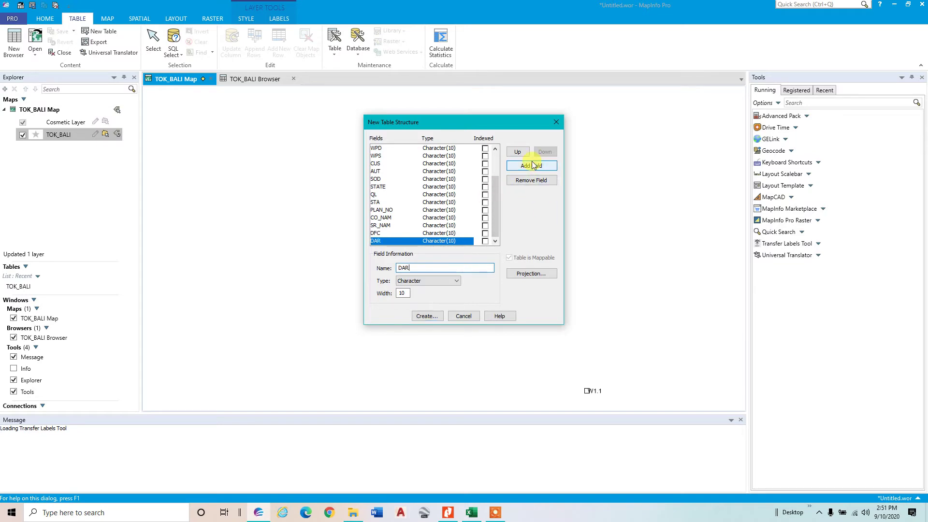
Add character fields FILE_NO and LENGTH_M after DAR, checking the Water sheet in Excel for the file number and length entries.
left_click(531, 165)
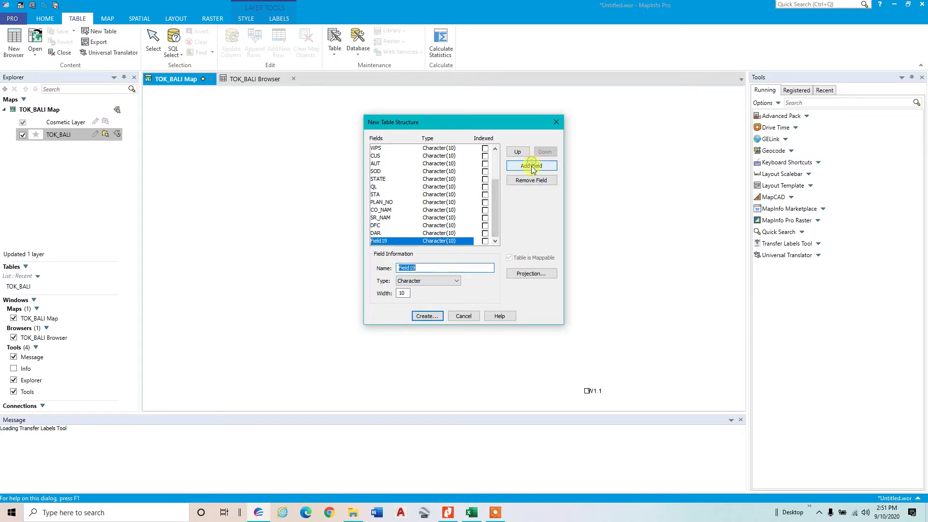
left_click(472, 512)
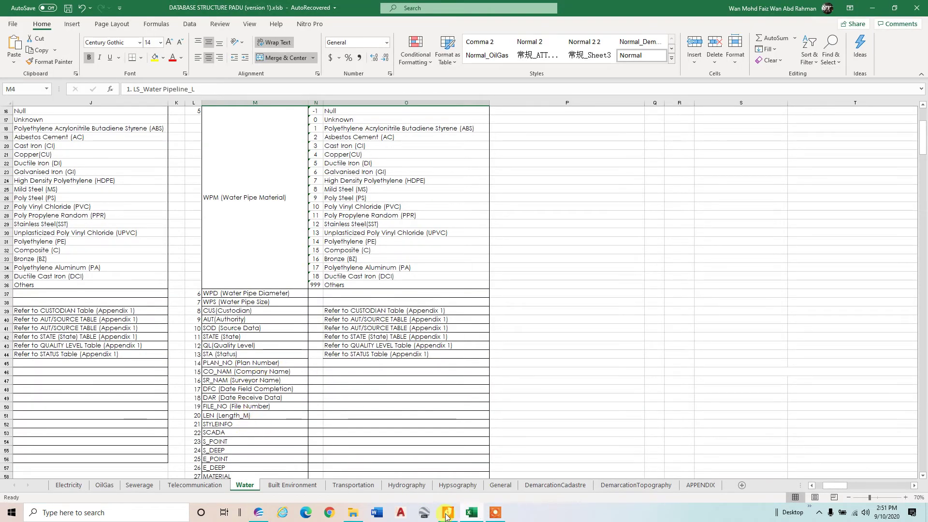
left_click(472, 513)
type("FILE_NO")
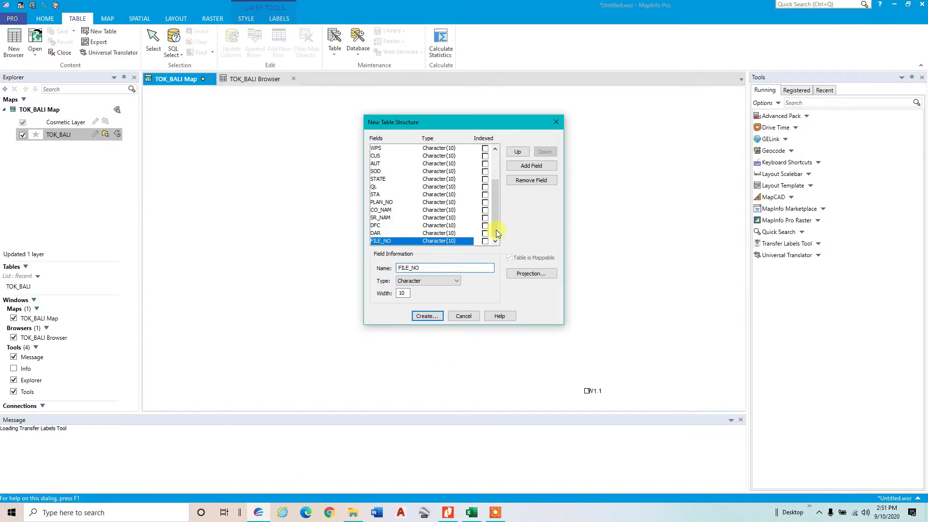
left_click(532, 166)
type("LENGTH_M")
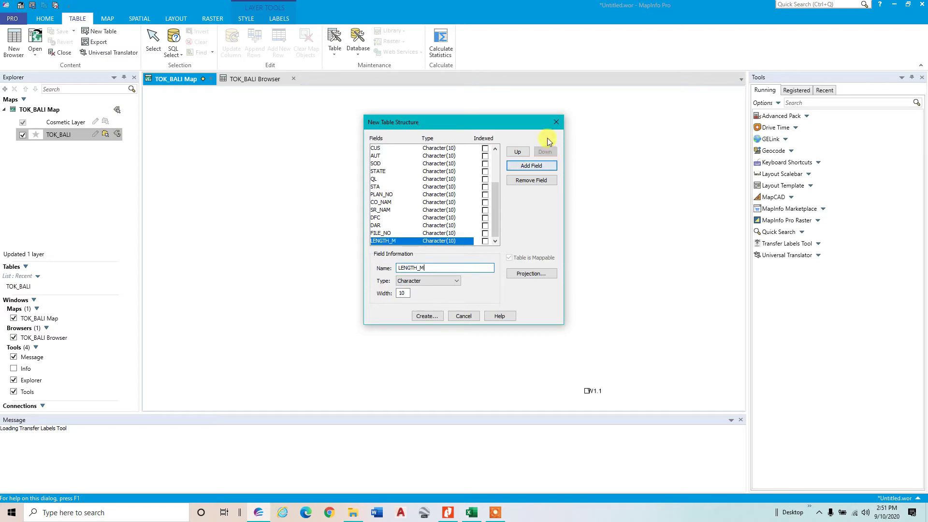
left_click(534, 167)
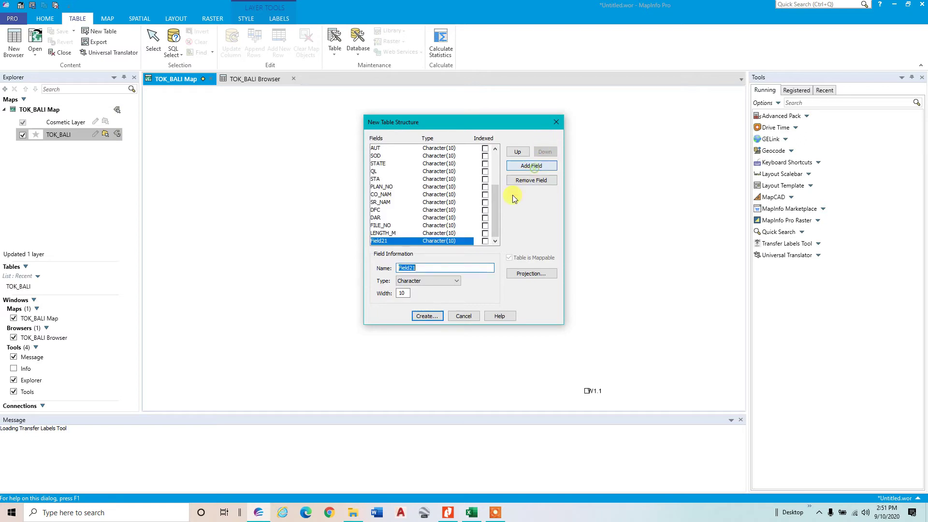
left_click(472, 513)
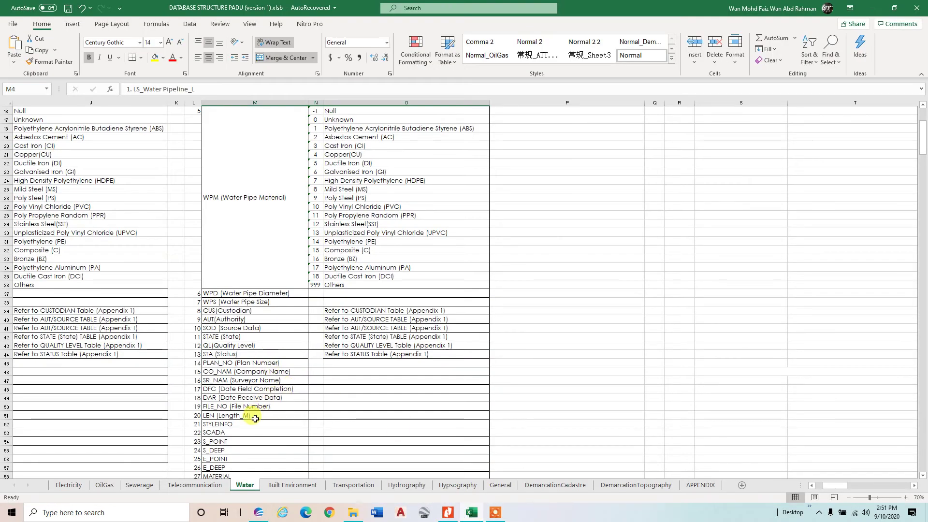
scroll(322, 450, "down", 1)
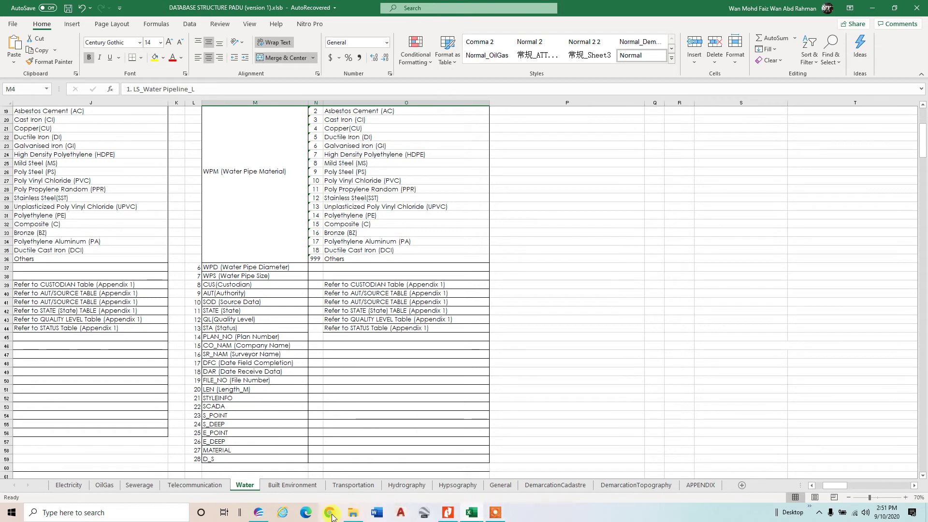
left_click(259, 512)
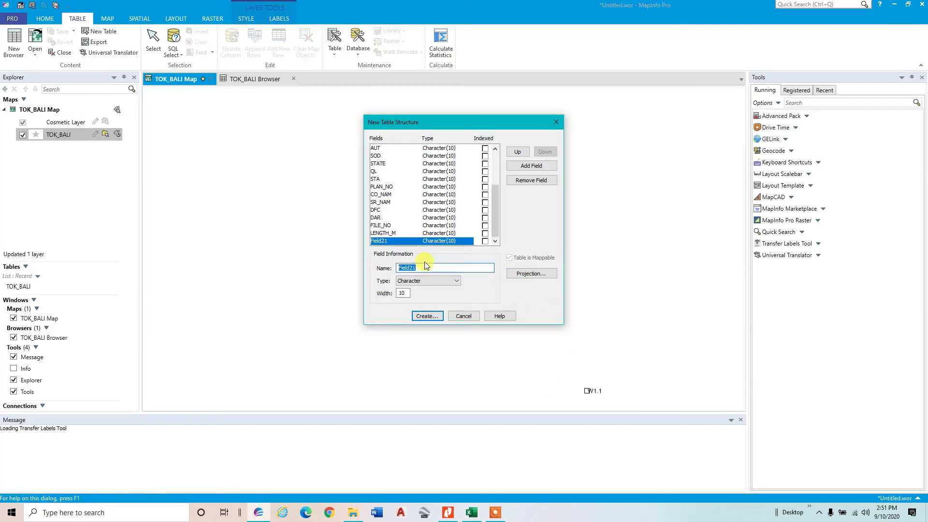
left_click(546, 181)
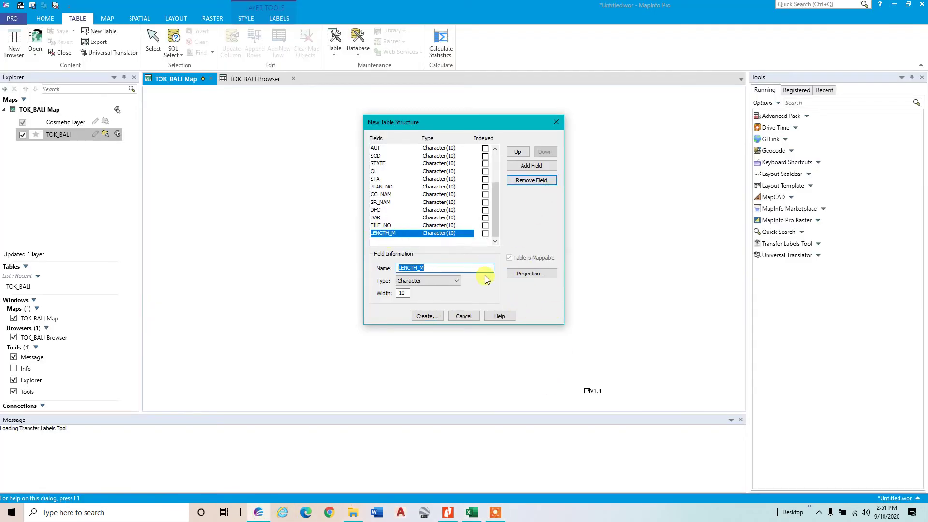
Confirm the Cassini-Soldner Kelantan (GDM2000) projection and create the new table, saving it as LS_Water_Pipeline_L in the contoh data folder.
left_click(518, 274)
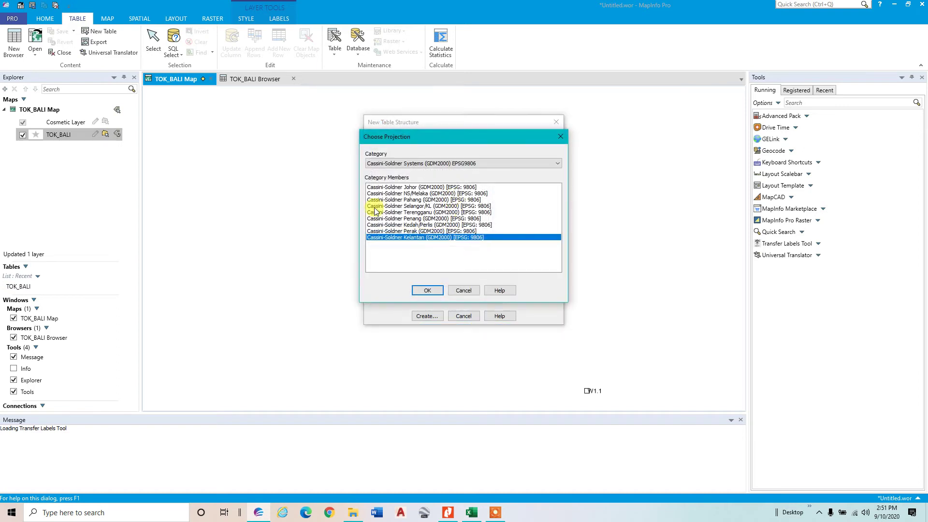
left_click(427, 290)
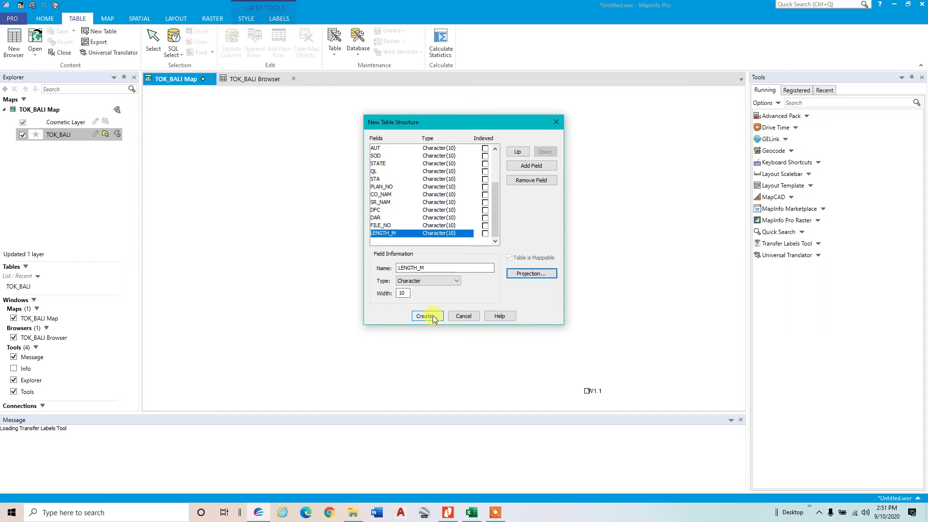
scroll(441, 183, "up", 3)
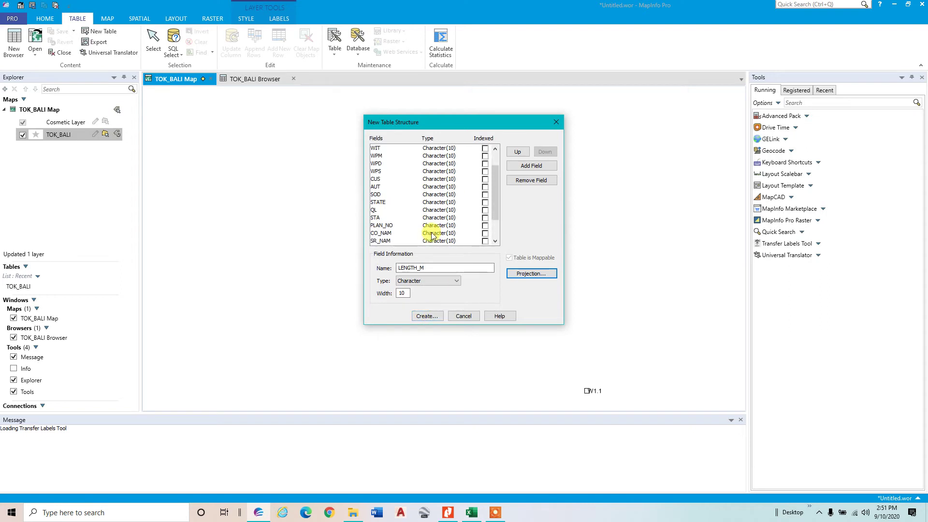
left_click(426, 316)
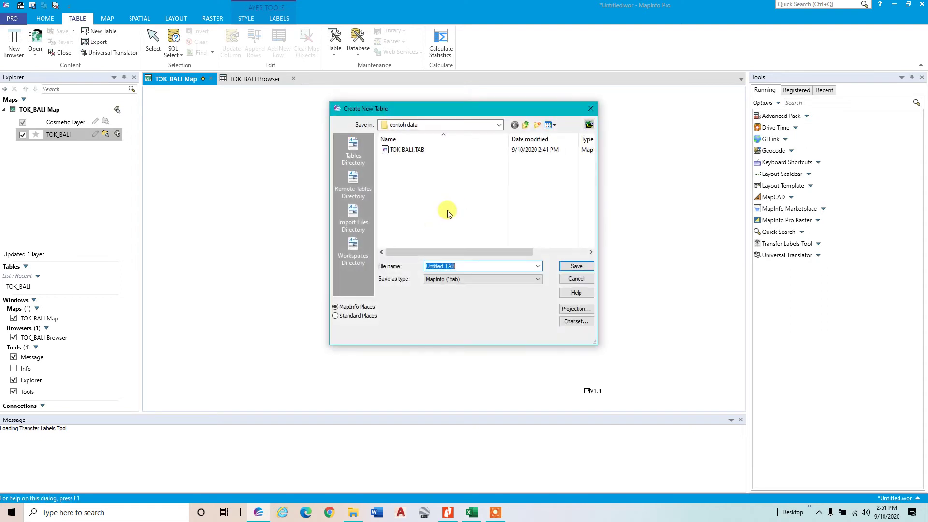
right_click(459, 269)
left_click(481, 308)
left_click(575, 266)
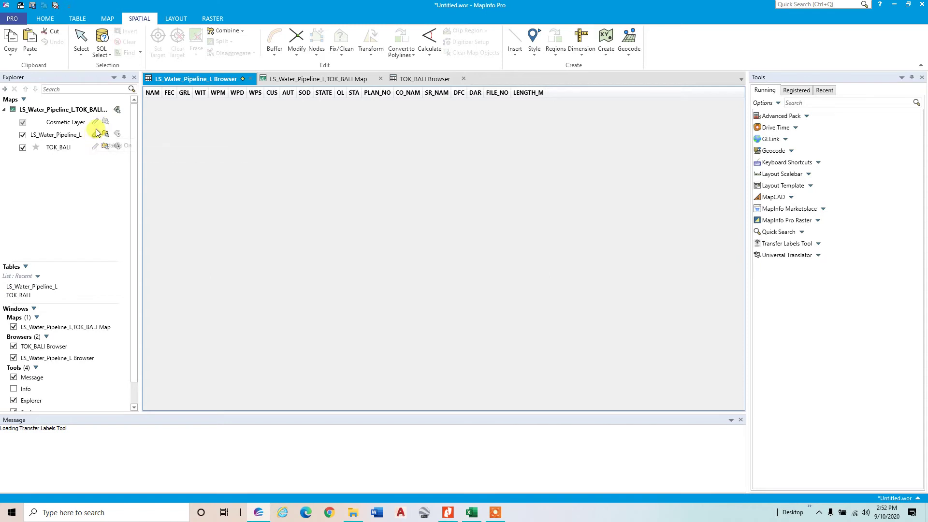
On the combined LS_Water_Pipeline_L and TOK_BALI map, set the line style to blue with a width of 1.5 points.
left_click(310, 79)
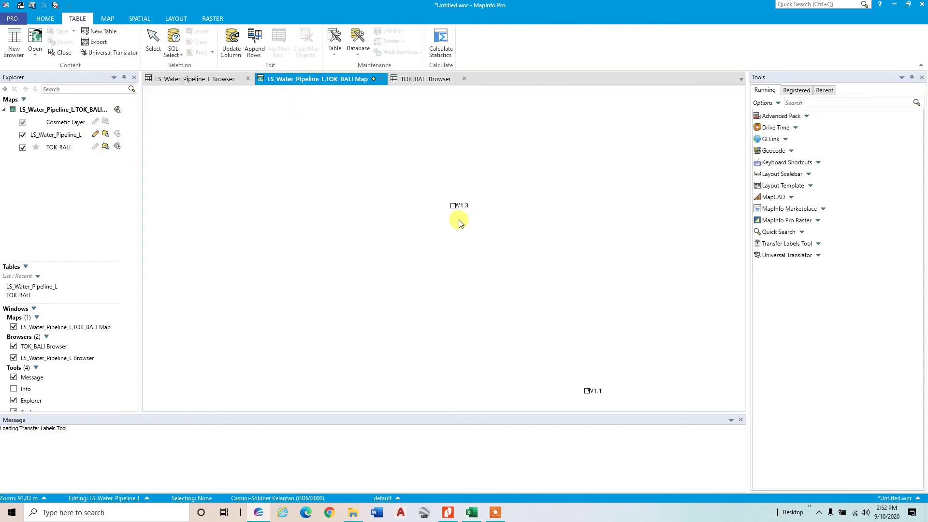
scroll(483, 261, "up", 2)
left_click_drag(534, 171, 455, 243)
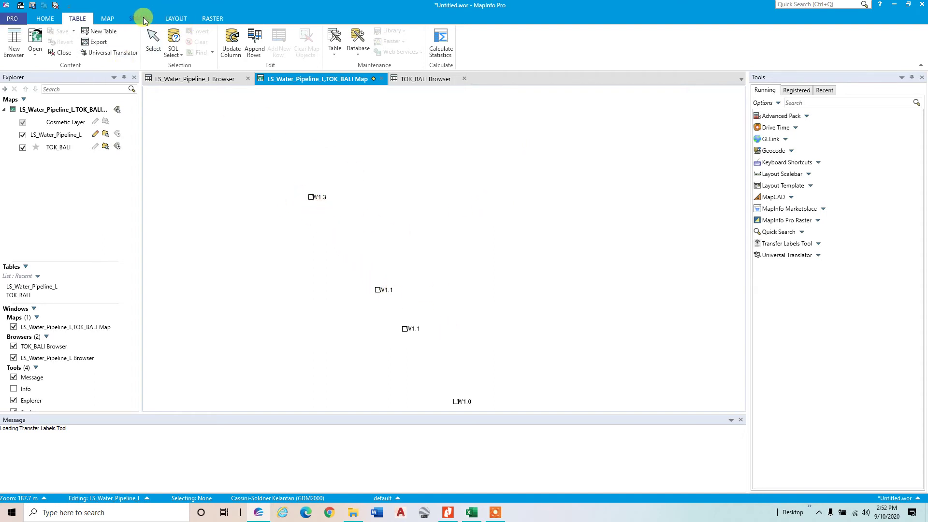
left_click(118, 19)
left_click(219, 43)
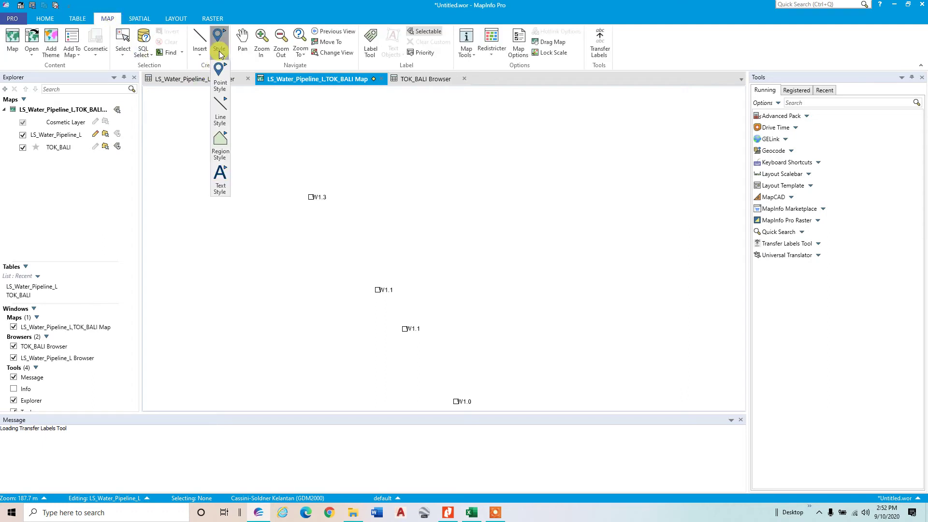
left_click(221, 119)
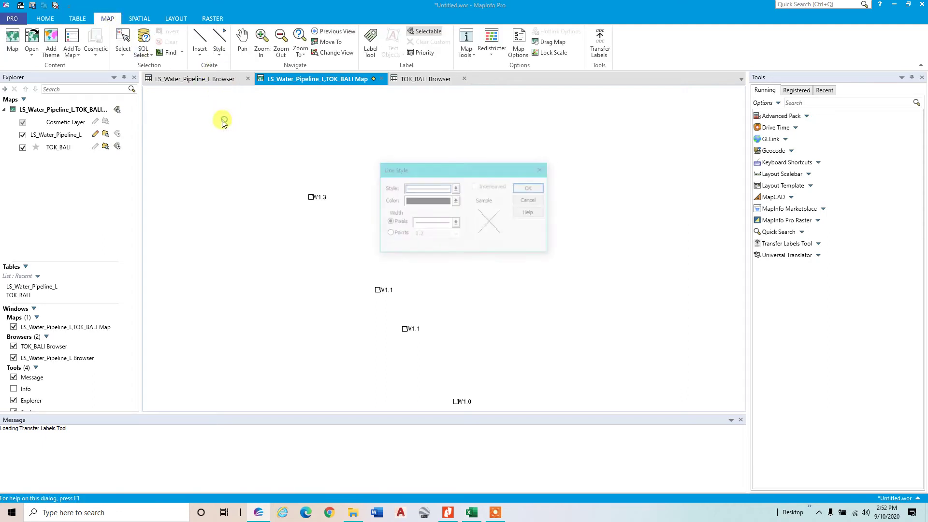
left_click(456, 201)
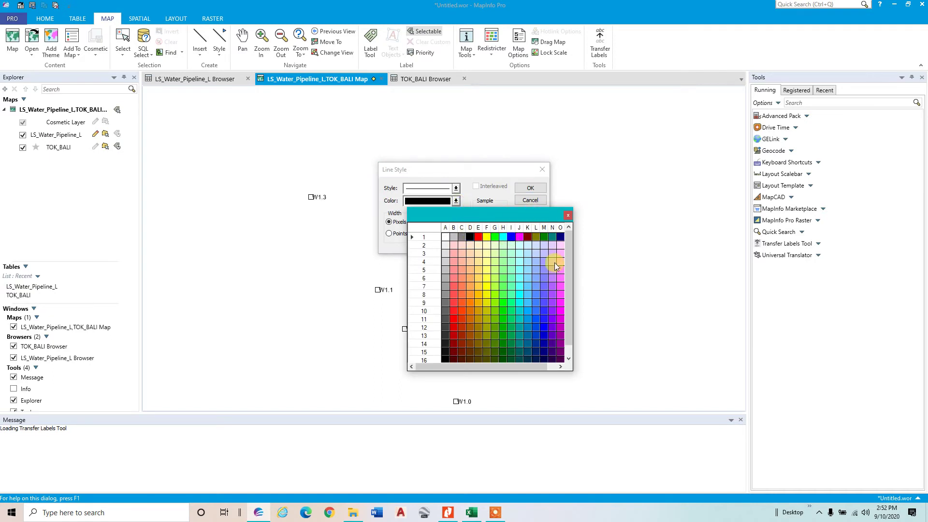
left_click(510, 236)
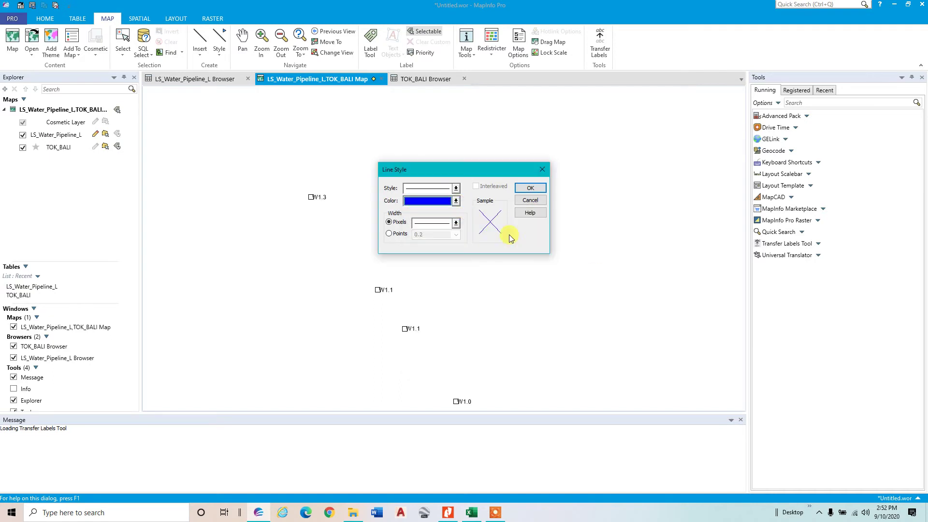
left_click(399, 235)
type("1.5")
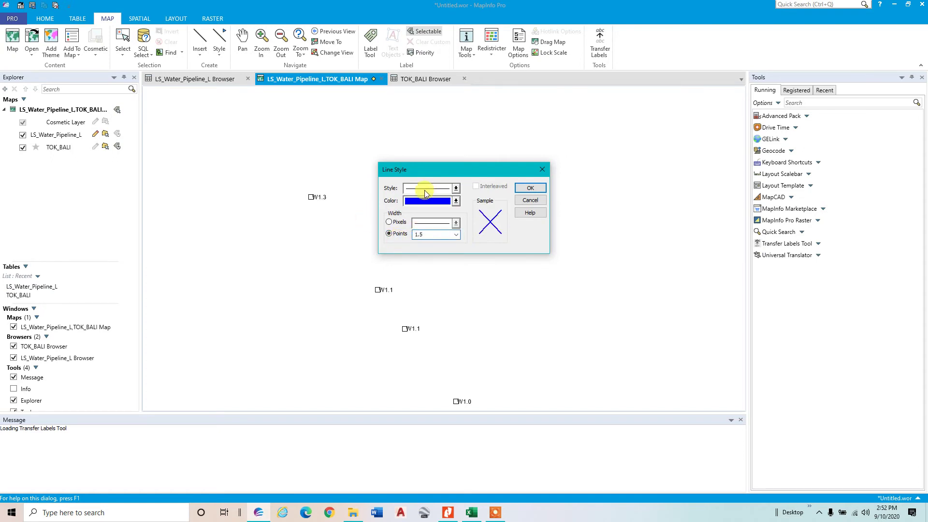
left_click(530, 188)
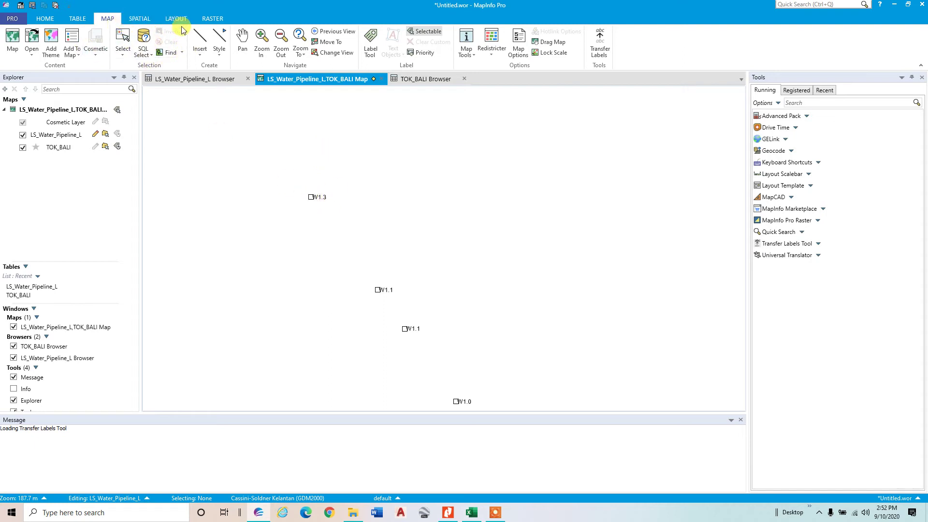
Start a polyline on the LS_Water_Pipeline_L layer, snapped to point W1.3 and running through the two W1.1 points.
left_click(198, 49)
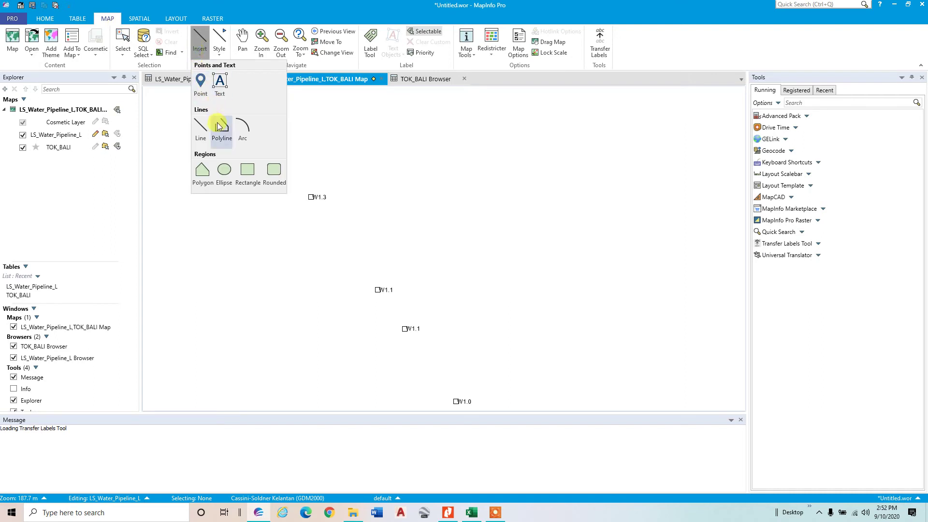
left_click(218, 126)
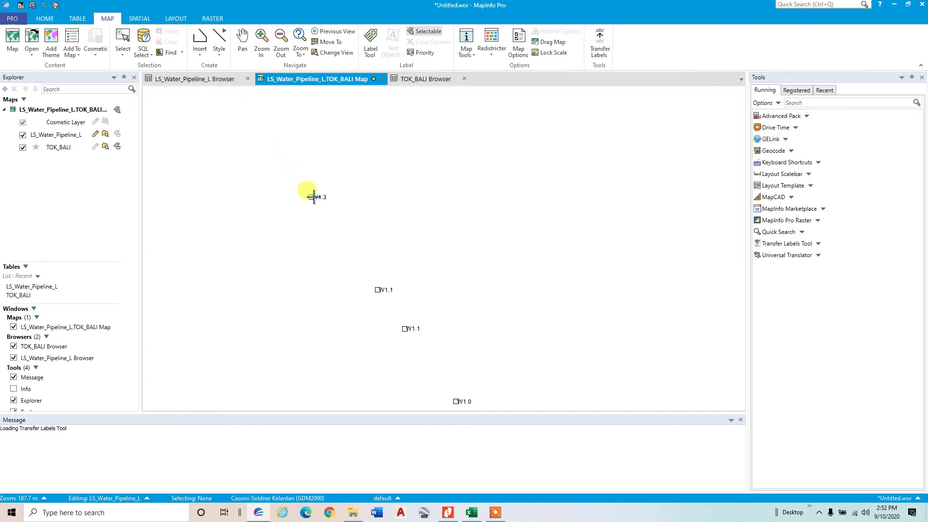
scroll(310, 195, "up", 5)
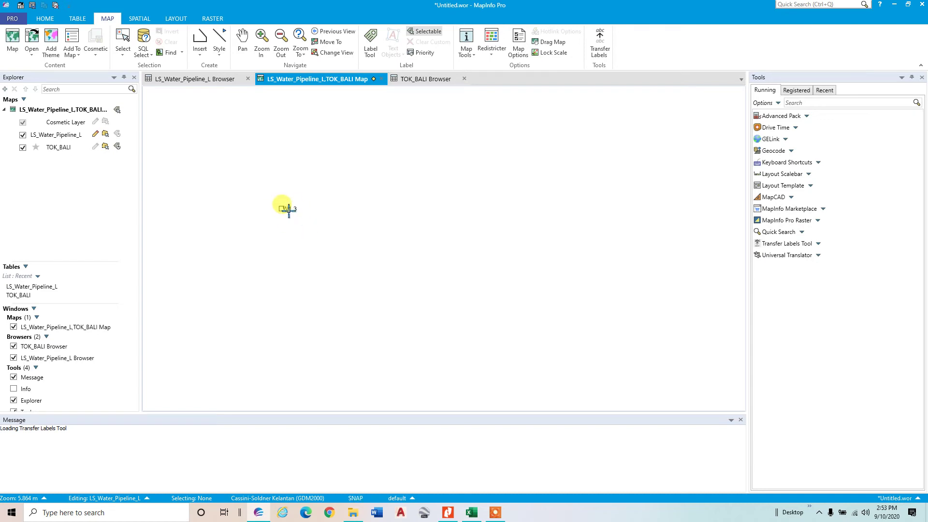
scroll(310, 227, "down", 5)
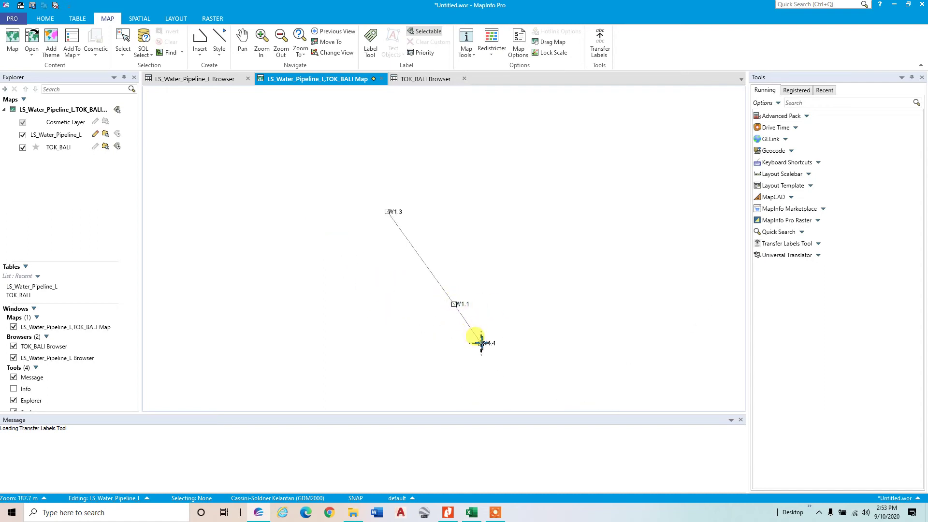
Continue the pipeline polyline from the second W1.1 point, snapping vertices to the next two W1.0 points.
left_click_drag(517, 330, 461, 237)
scroll(445, 217, "up", 2)
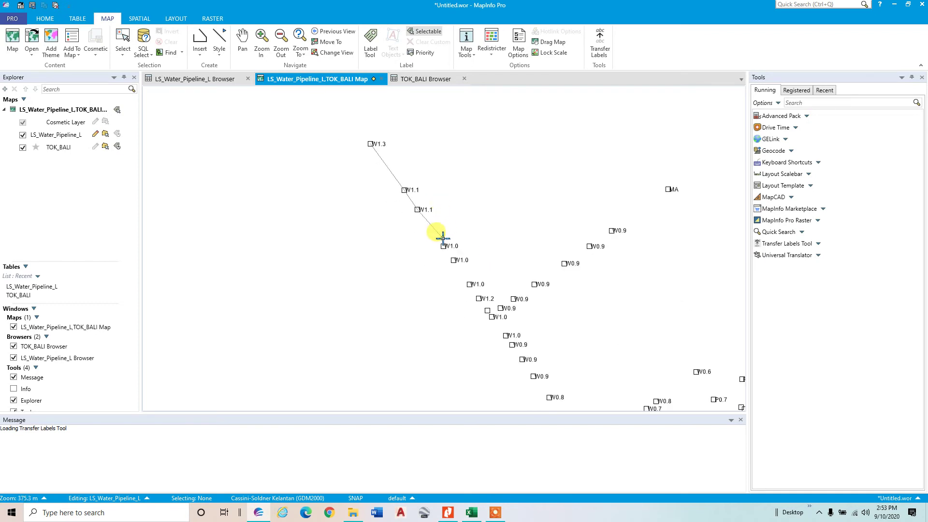
left_click(445, 270)
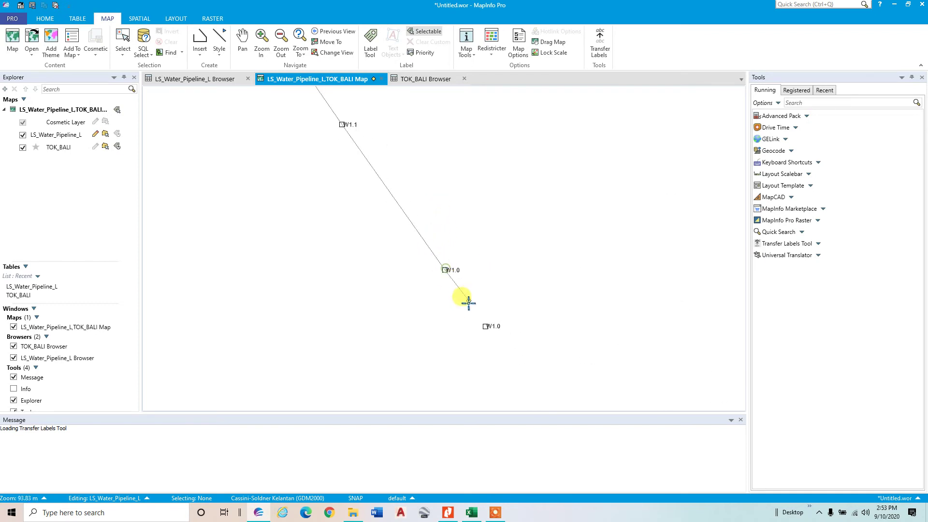
left_click(486, 326)
scroll(547, 333, "down", 2)
Extend the pipeline polyline through the third W1.0 point, W1.2 and W1.1, snapping to each survey point.
left_click_drag(544, 326, 463, 234)
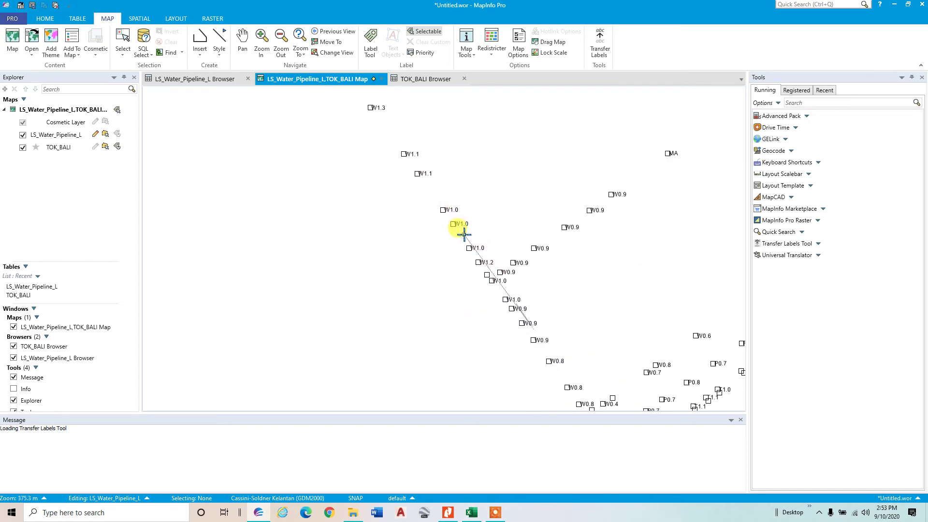
scroll(466, 237, "up", 2)
left_click(480, 281)
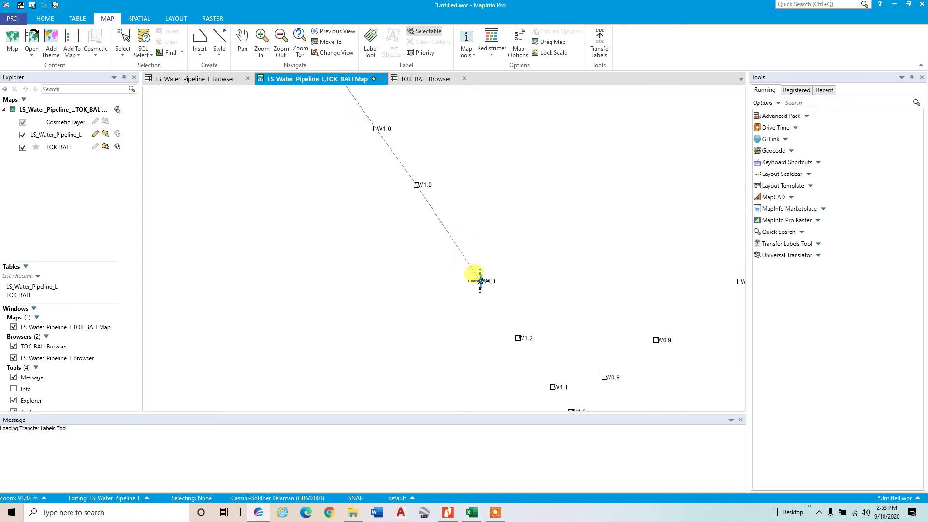
left_click(518, 337)
left_click(555, 387)
Extend the pipeline polyline through the two W1.0 points that follow W1.1.
left_click_drag(560, 346, 427, 153)
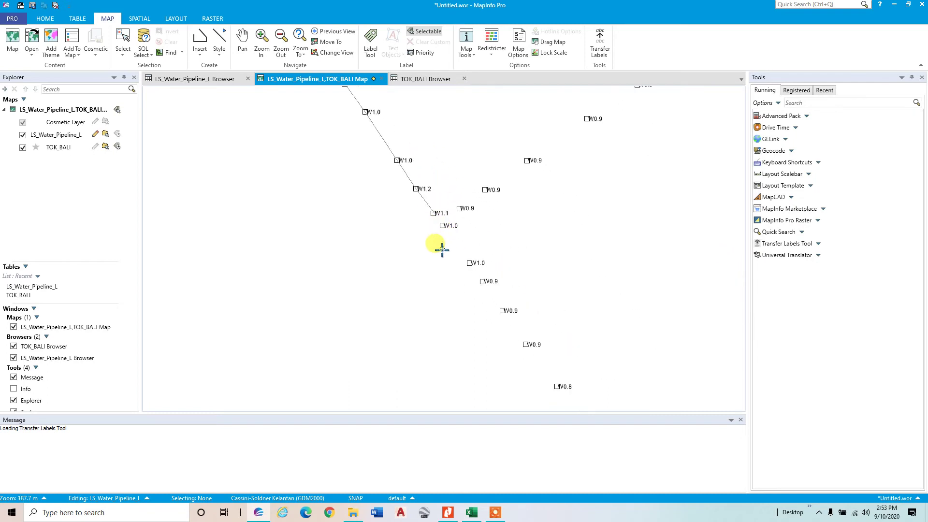
left_click(448, 225)
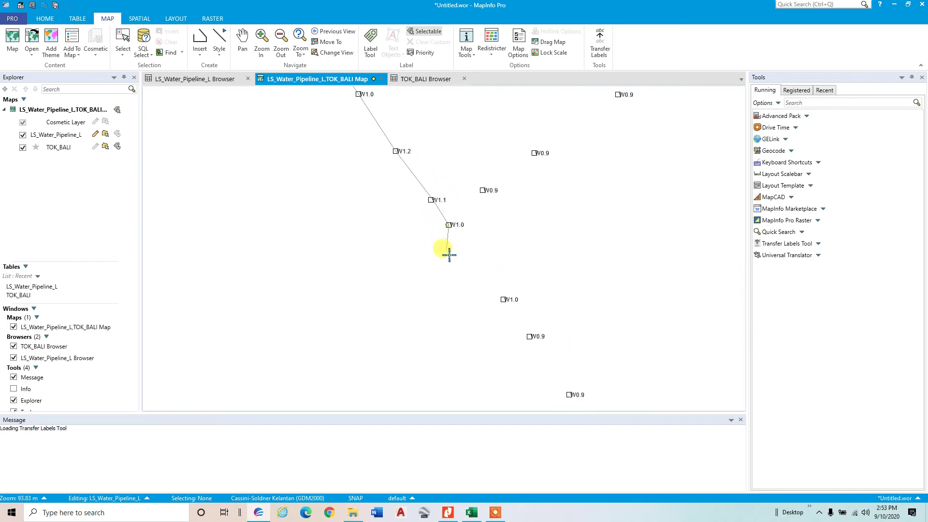
left_click(504, 301)
scroll(397, 182, "down", 1)
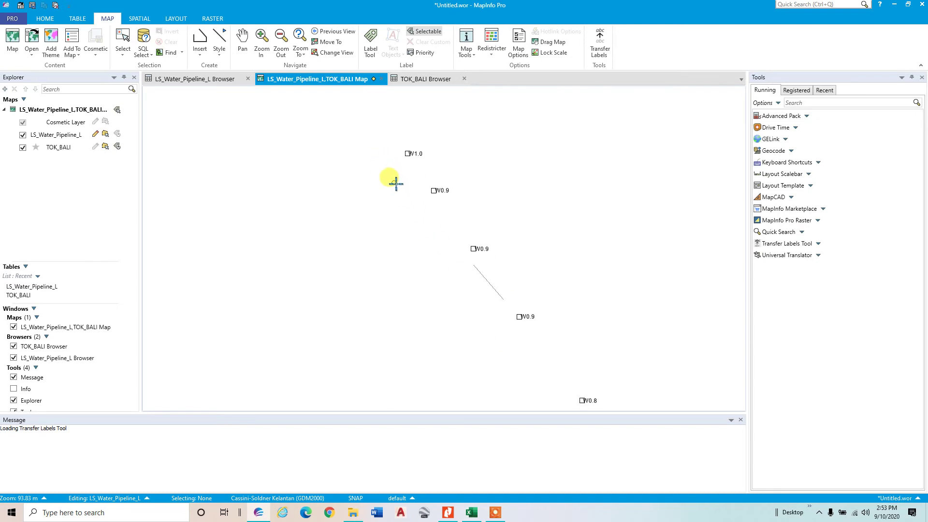
Extend the pipeline polyline through the three W0.9 points and on to the first W0.8 point.
left_click(446, 235)
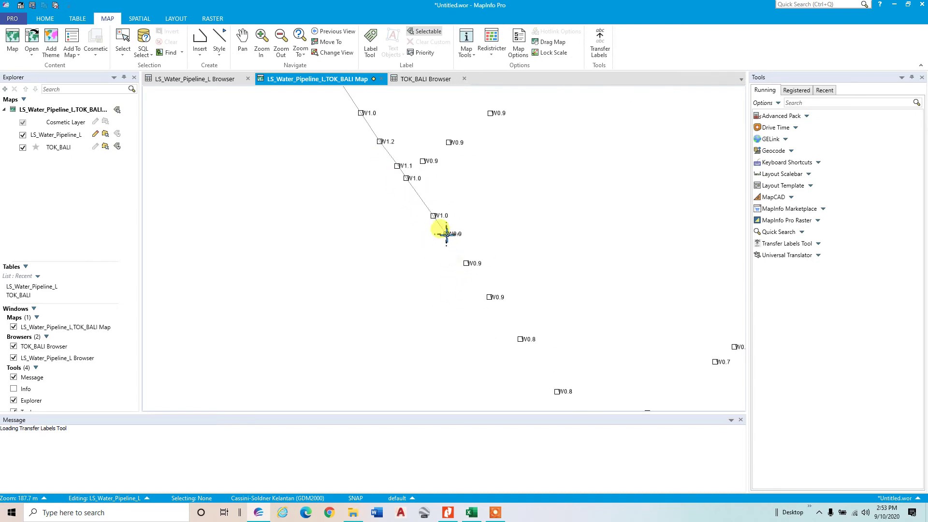
left_click(465, 263)
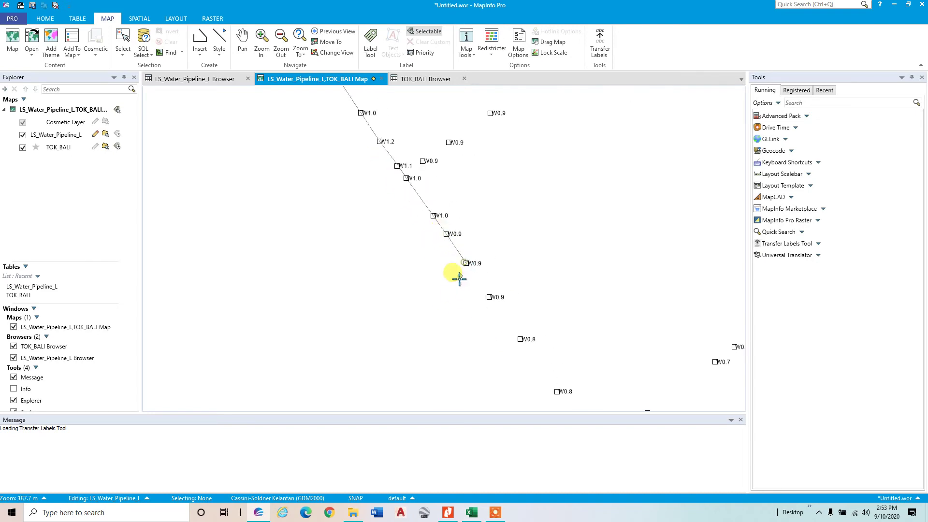
left_click(489, 297)
left_click_drag(520, 339, 401, 220)
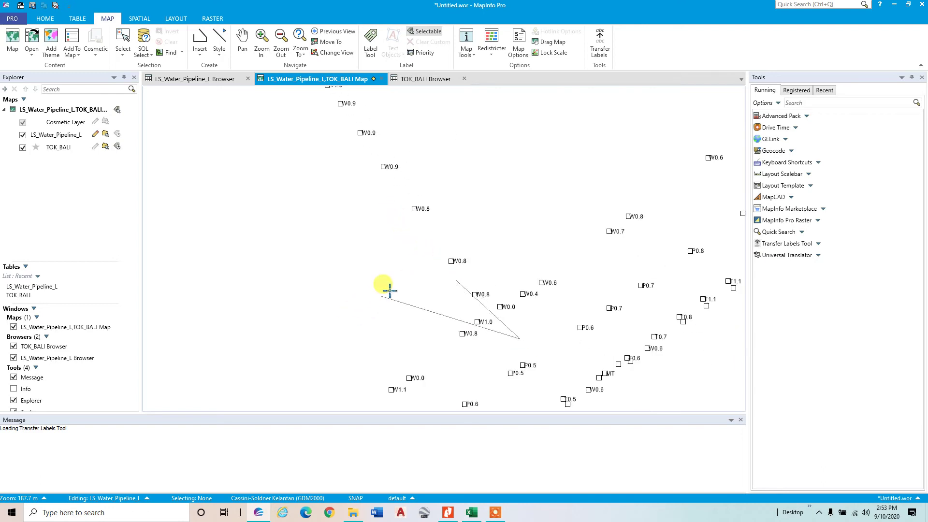
Add the remaining W0.8 points to the pipeline polyline and end it just beyond the last one, short of W0.0.
scroll(390, 270, "down", 1)
scroll(406, 280, "up", 2)
left_click_drag(462, 313, 290, 205)
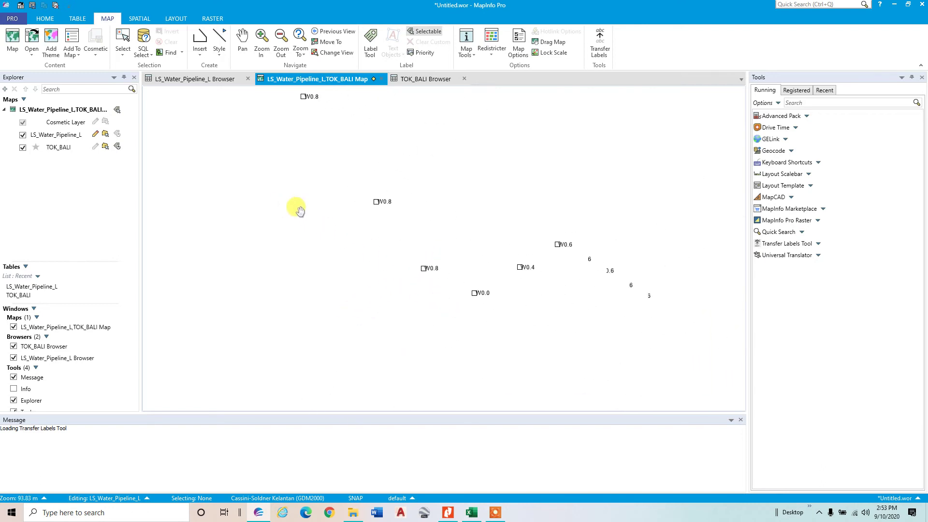
scroll(348, 267, "down", 1)
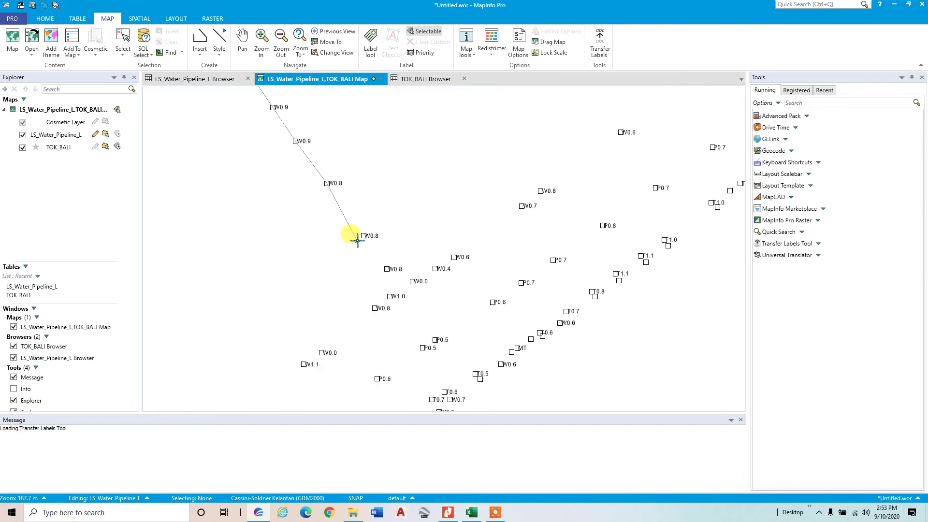
left_click(357, 240)
scroll(360, 244, "up", 1)
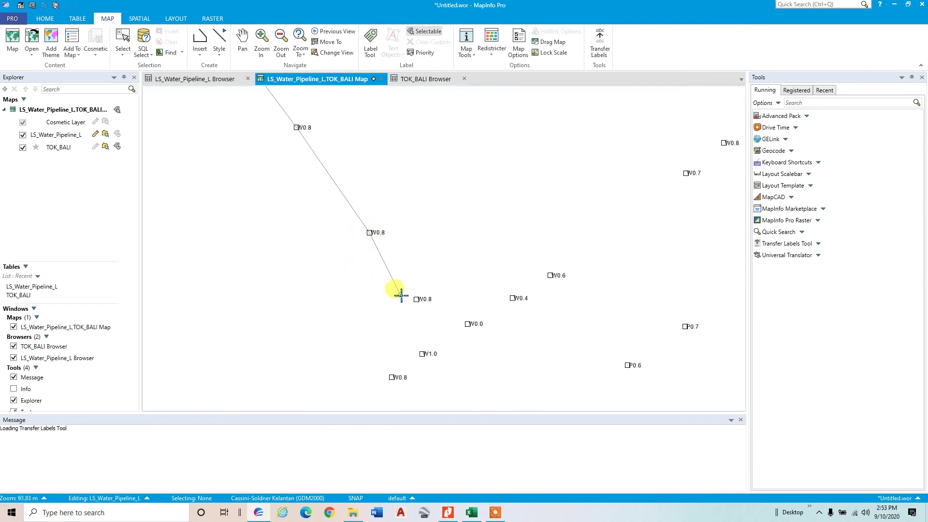
left_click(416, 299)
double_click(467, 324)
left_click(448, 337)
key("Escape")
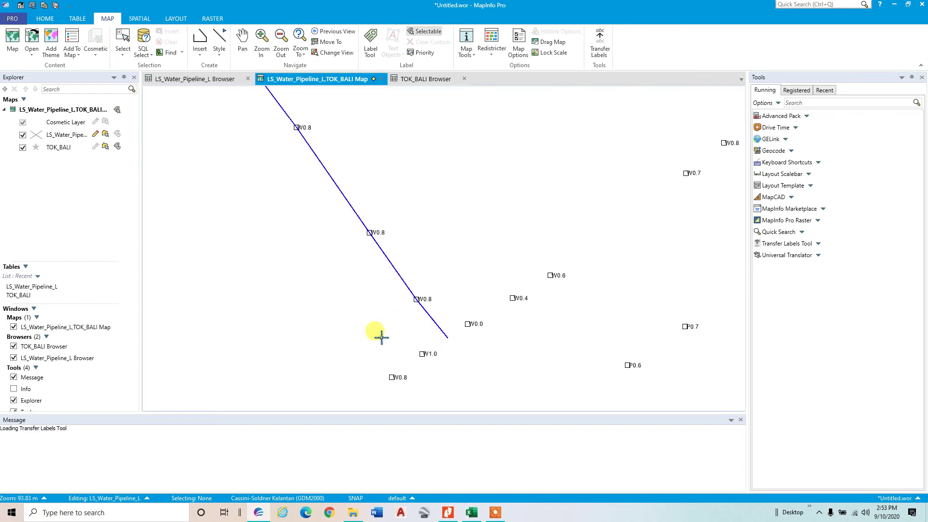
Review the whole drawn pipeline on the map and check its record in the LS_Water_Pipeline_L browser.
scroll(390, 233, "down", 3)
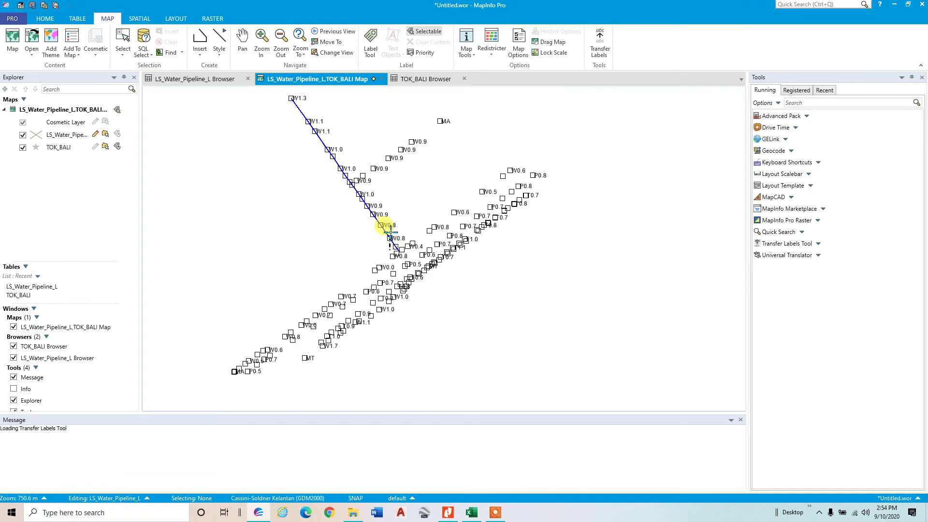
scroll(367, 194, "up", 1)
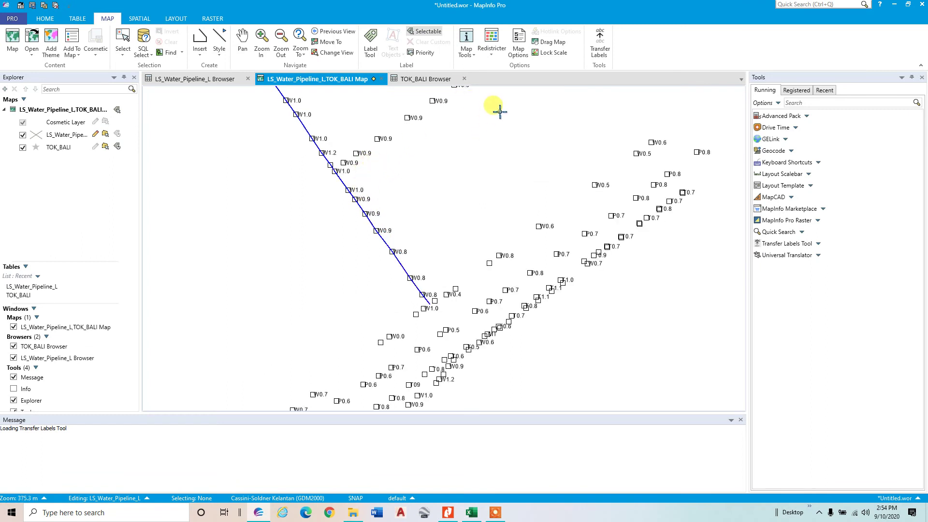
left_click_drag(499, 110, 465, 228)
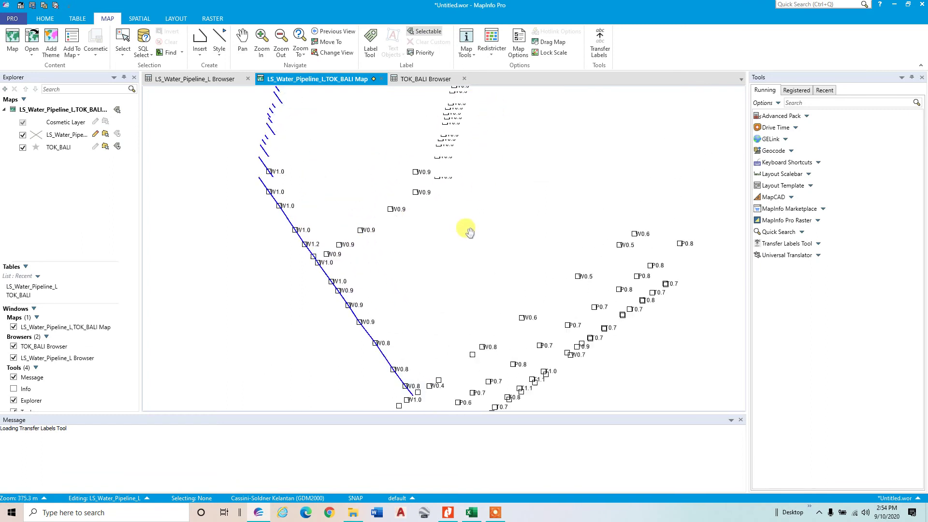
left_click(170, 80)
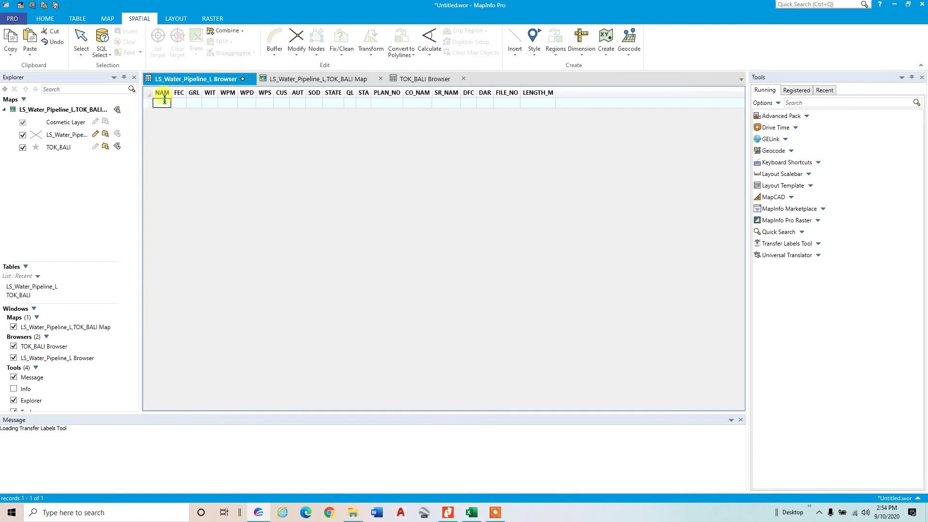
left_click(321, 78)
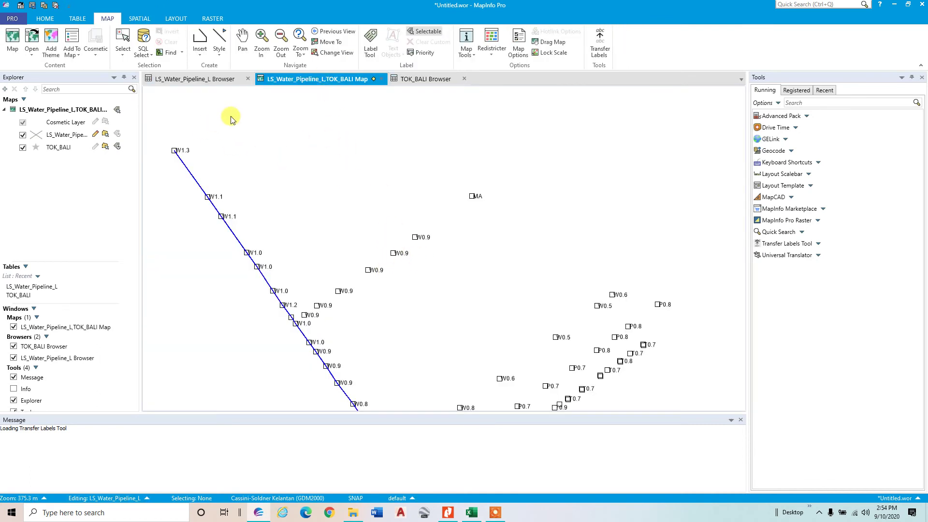
Select the blue pipeline polyline and open its attribute record with the Info tool for editing.
left_click(237, 242)
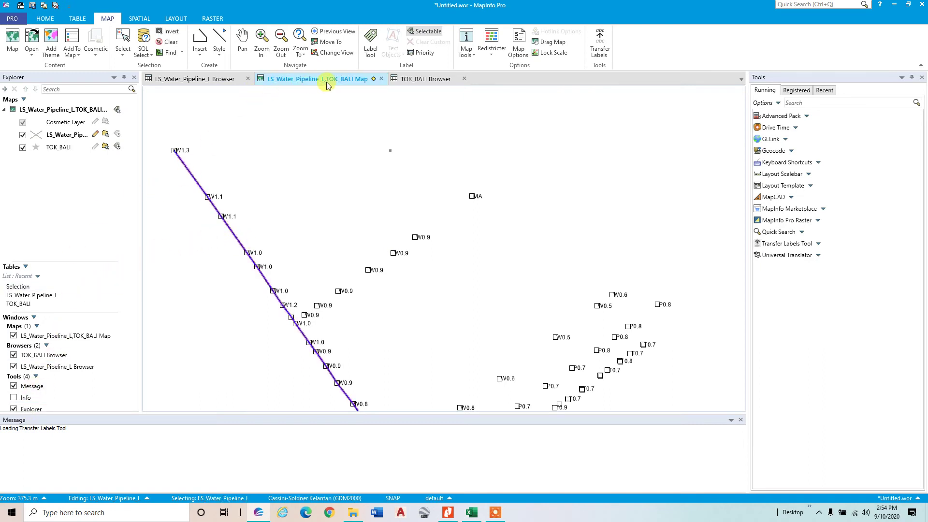
left_click(472, 39)
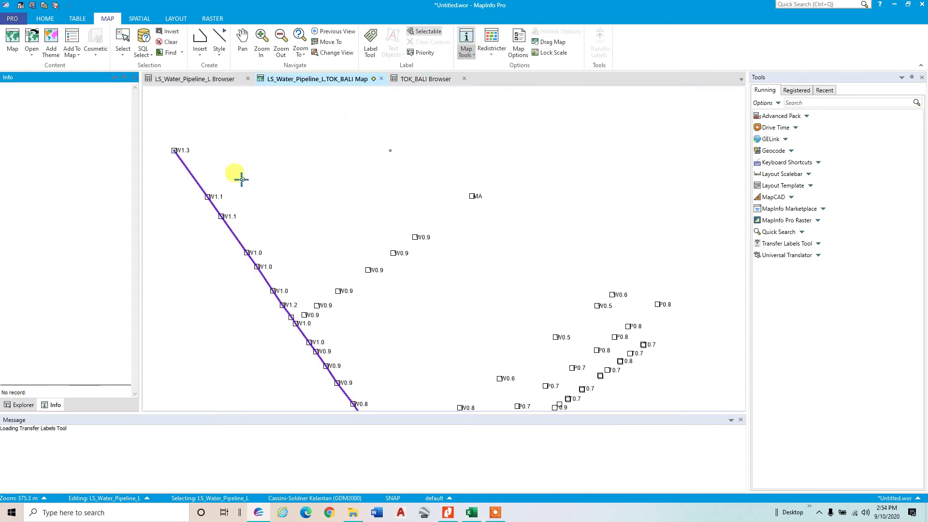
left_click(195, 178)
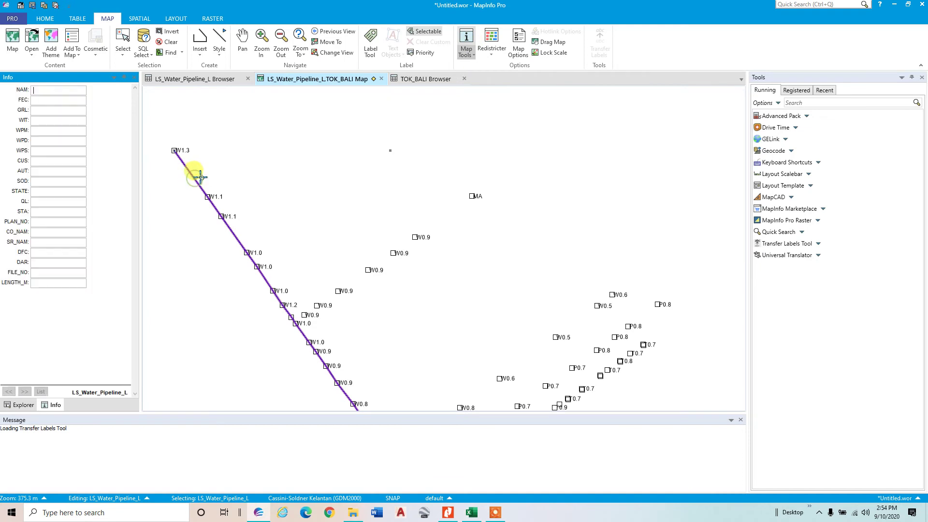
left_click(36, 90)
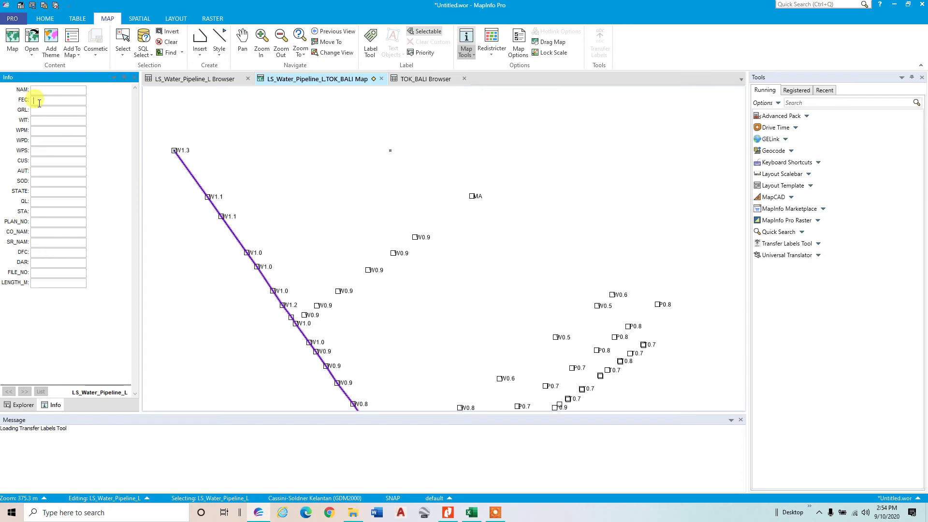
Copy feature code UC0110 from the Water sheet in Excel and paste it into the pipeline's FEC field in MapInfo Pro.
left_click(471, 512)
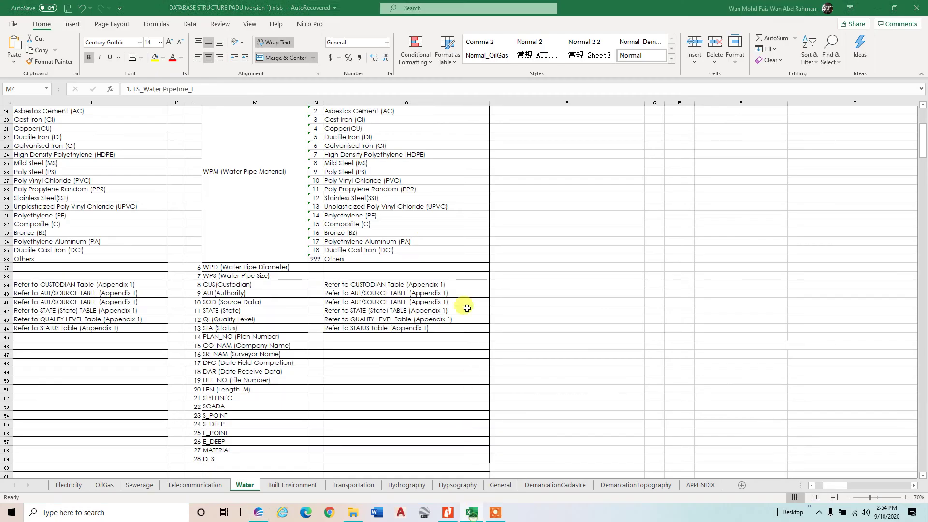
scroll(397, 190, "up", 6)
left_click(345, 154)
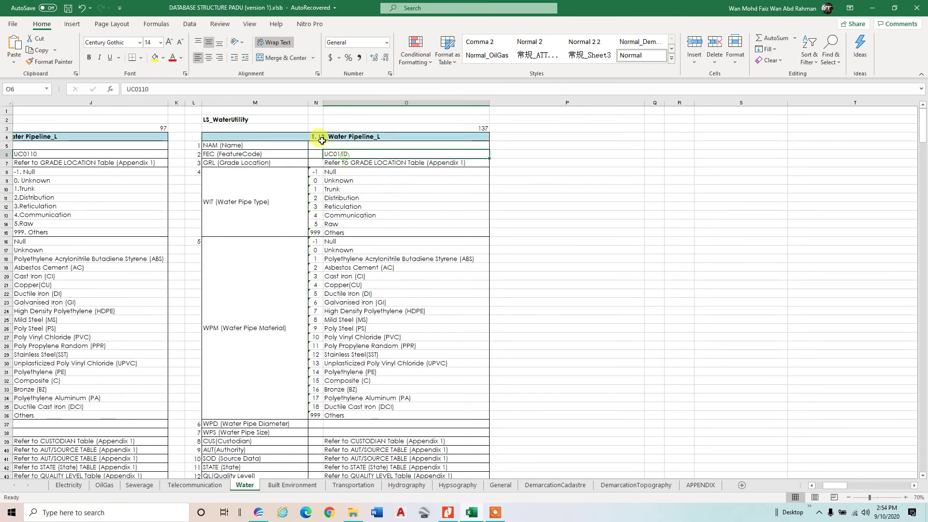
left_click_drag(150, 91, 127, 90)
right_click(134, 90)
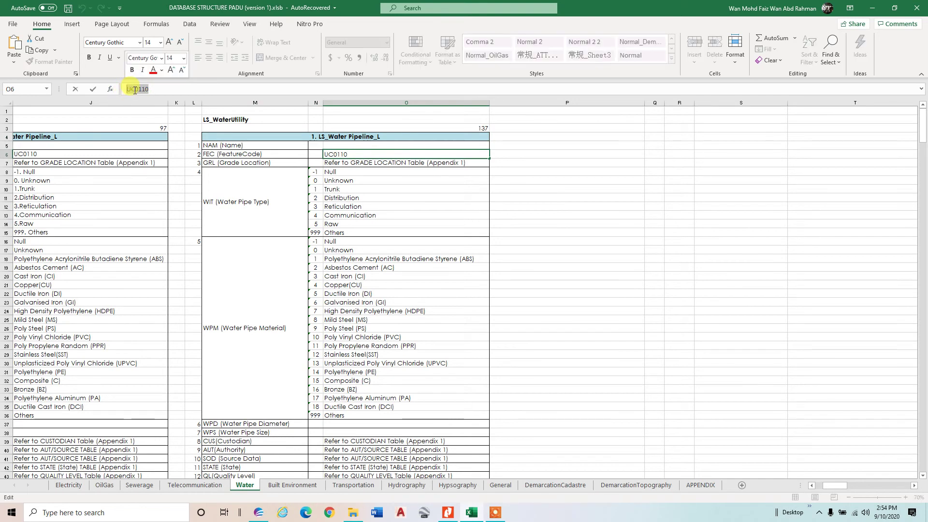
left_click(148, 114)
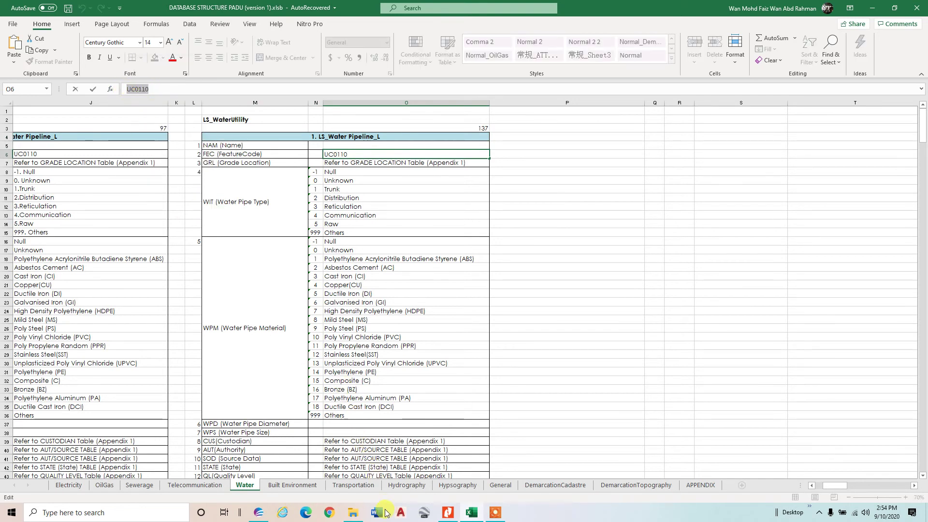
left_click(259, 513)
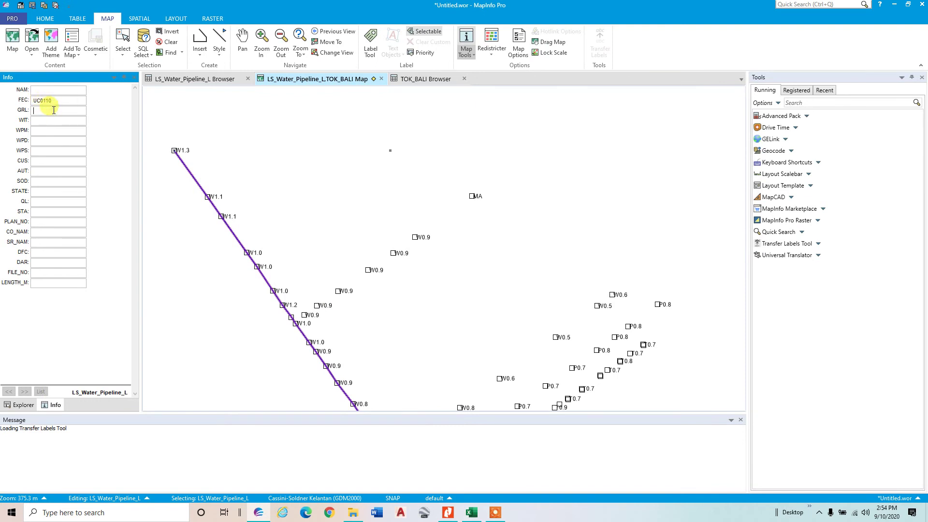
Set the pipeline's GRL to 02 and WIT to 00, checking the water pipe type codes in the Excel Water sheet.
left_click(53, 113)
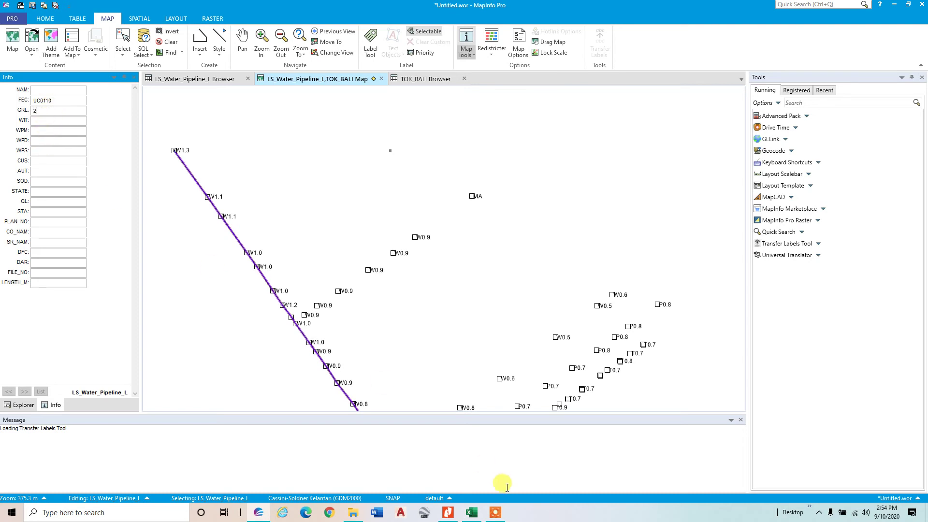
left_click(471, 512)
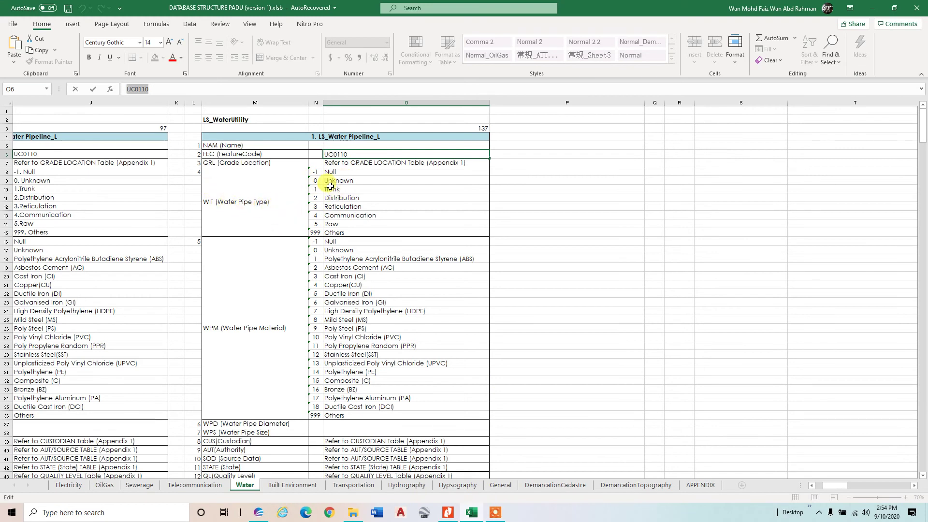
left_click(259, 512)
left_click(36, 121)
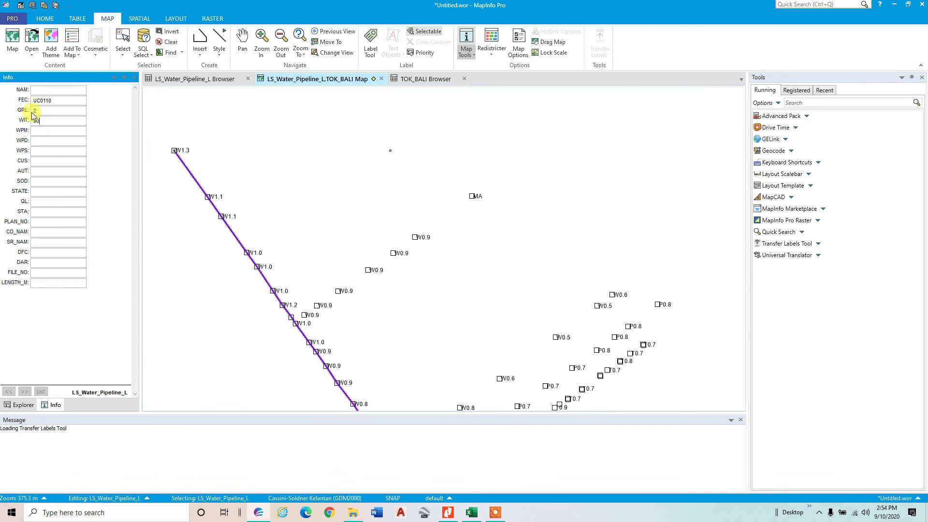
type("2")
key("Tab")
key("Tab")
mouse_move(260, 515)
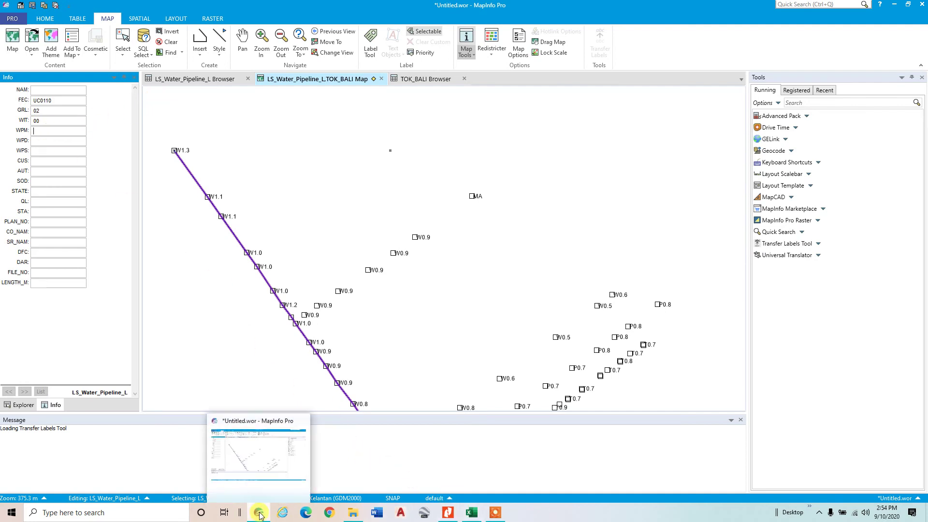
Set the pipeline's WPM to 00 after checking the pipe material codes in Excel, and switch back to the Excel Water sheet.
left_click(469, 515)
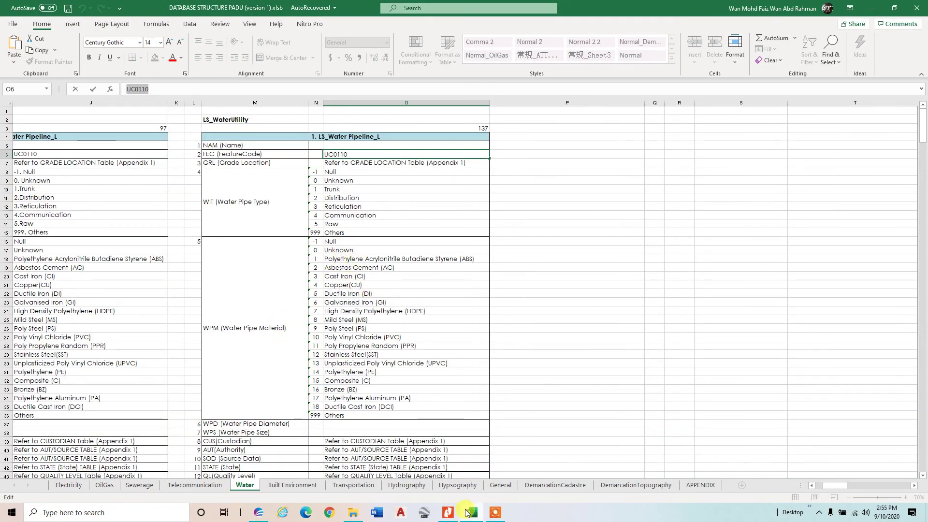
left_click(258, 512)
left_click(58, 130)
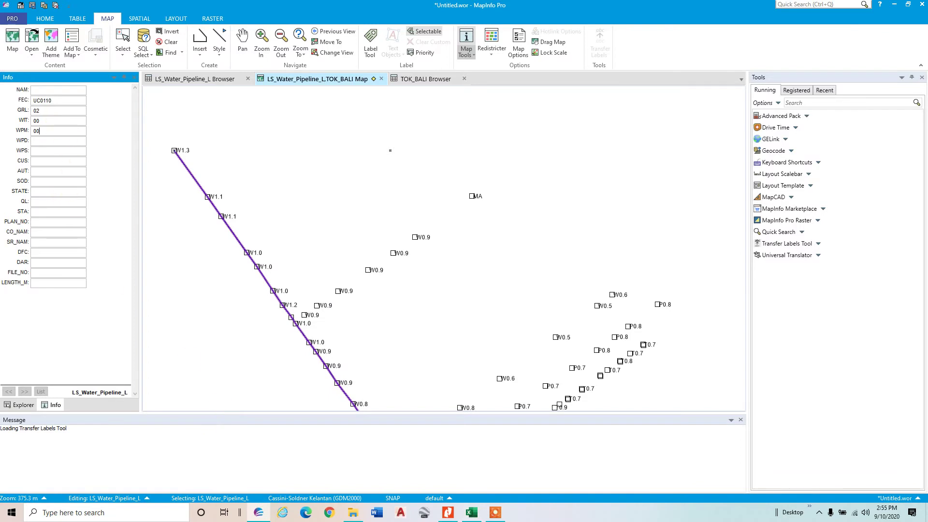
left_click(471, 512)
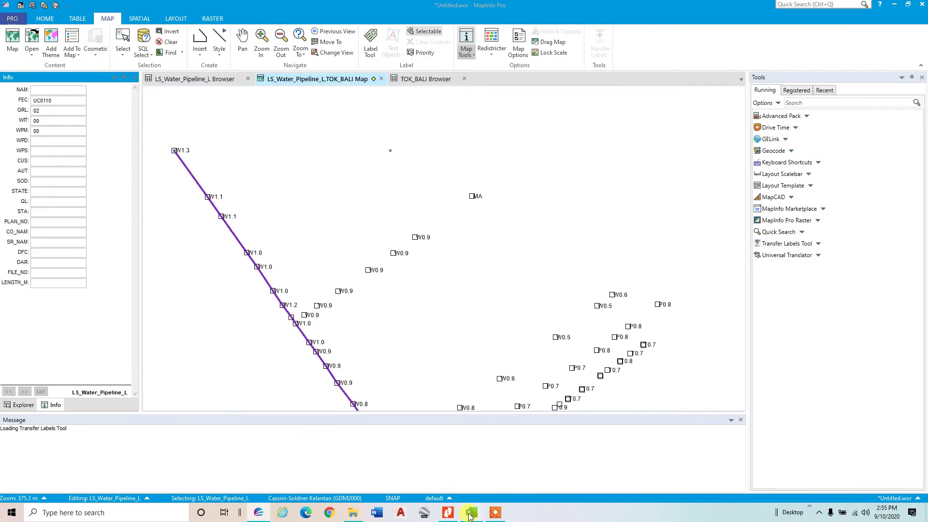
Set the pipeline's WPD to 150, WPS to 00 and CUS to 05, checking the custodian codes on Excel's APPENDIX sheet.
scroll(269, 353, "down", 1)
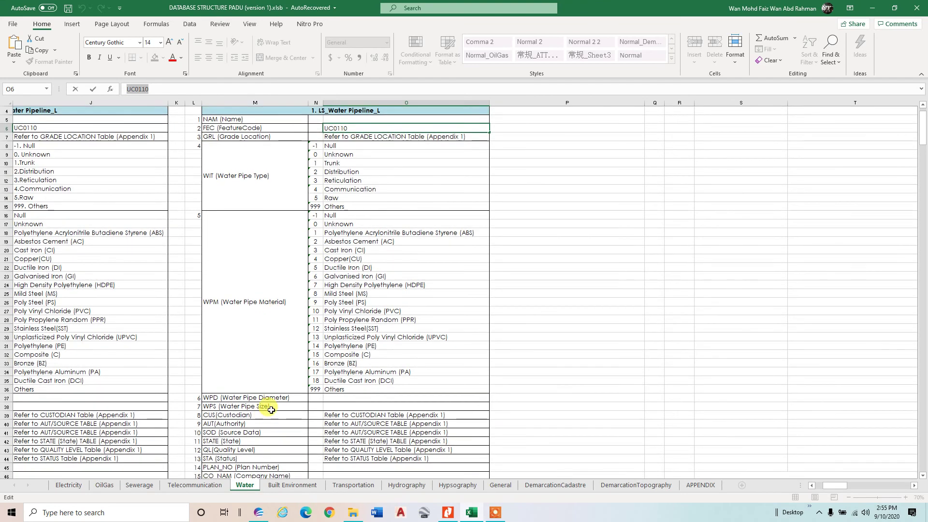
left_click(258, 512)
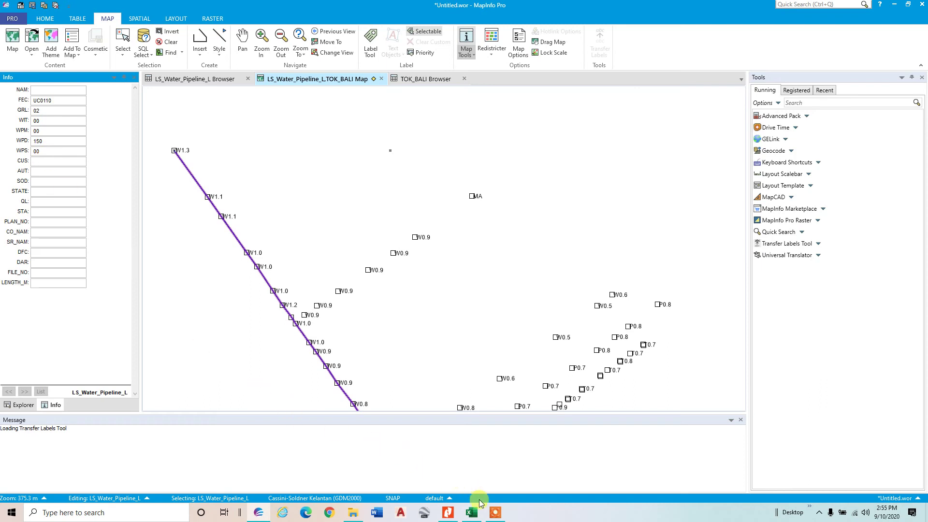
left_click(471, 512)
left_click(699, 485)
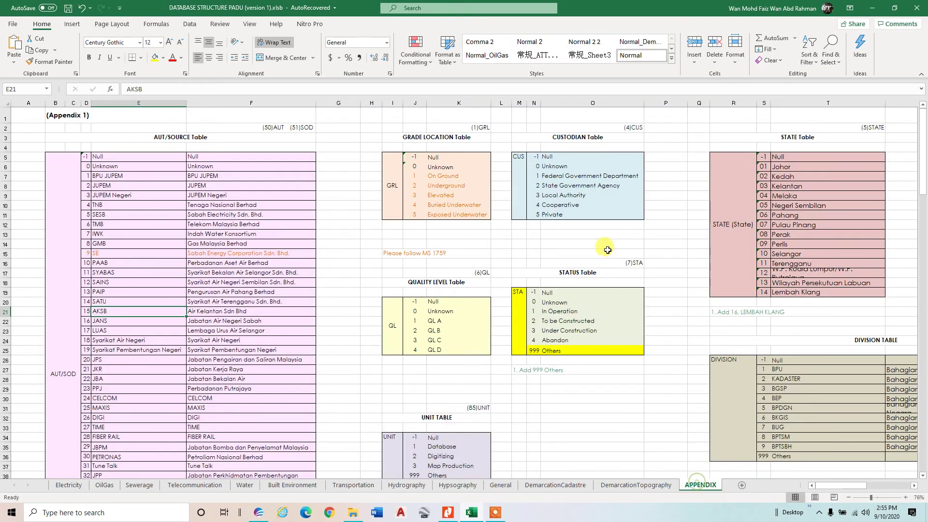
left_click(259, 512)
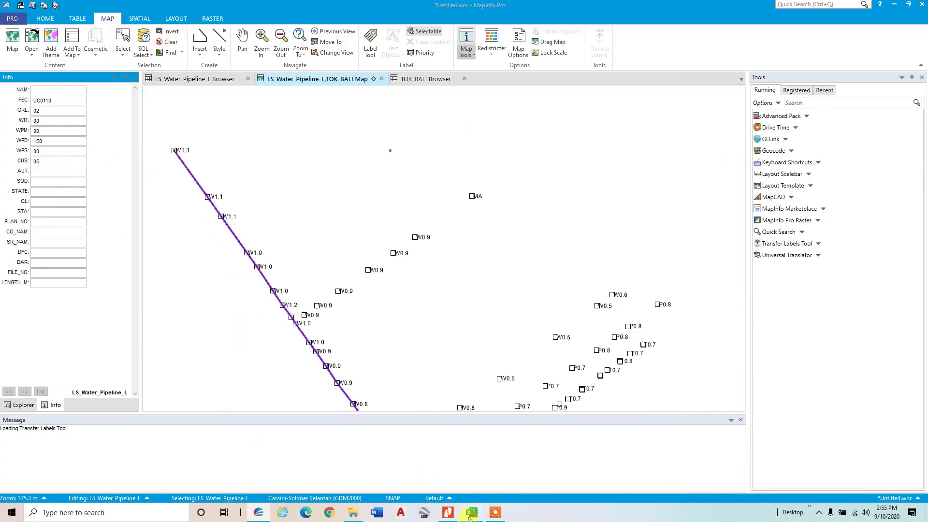
Look up AKSB in the AUT/SOURCE table in Excel and set the pipeline's AUT to 15 in MapInfo Pro.
left_click(471, 512)
scroll(161, 334, "down", 4)
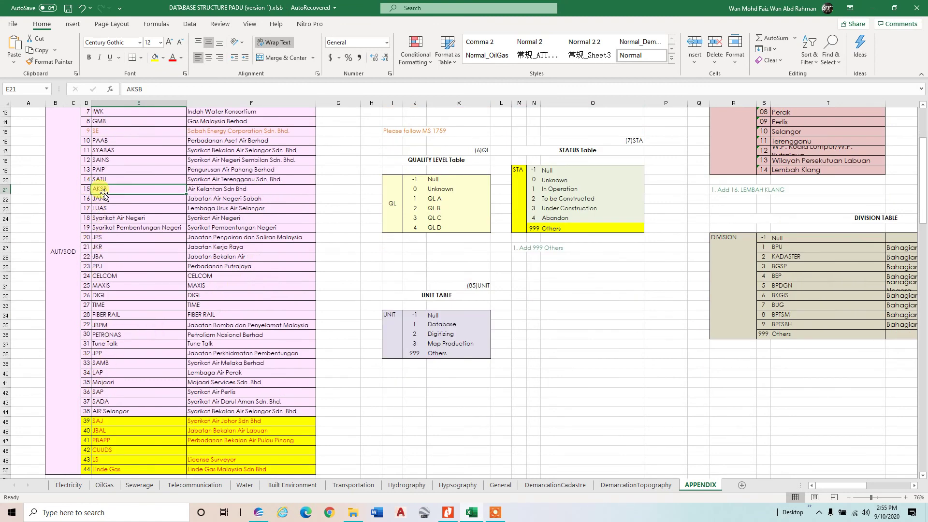
left_click(264, 513)
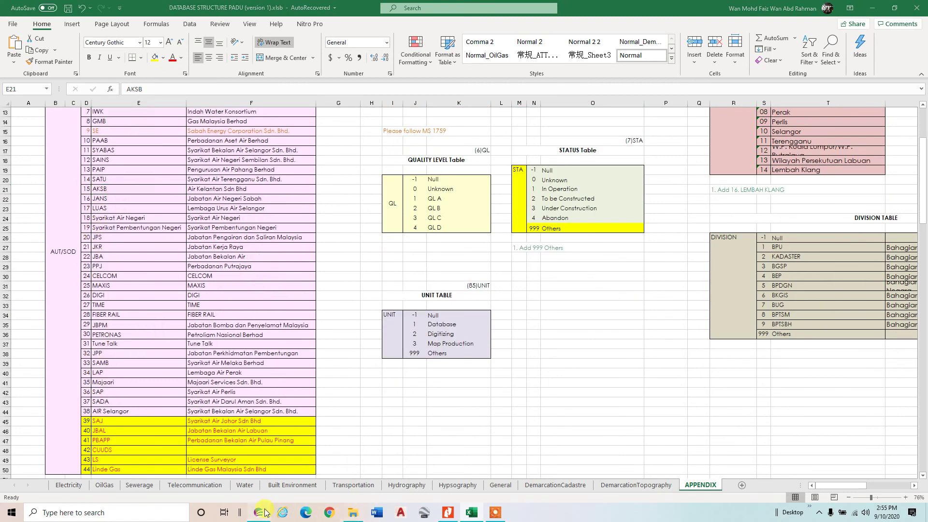
left_click(59, 170)
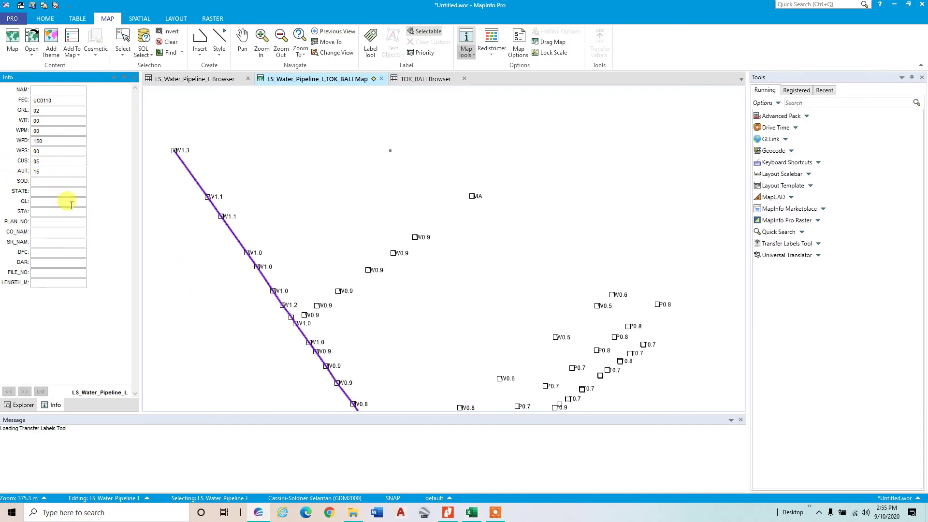
Check the SOD reference on Excel's Water sheet, look up License Surveyor on the APPENDIX sheet, and set the pipeline's SOD to 43.
left_click(472, 512)
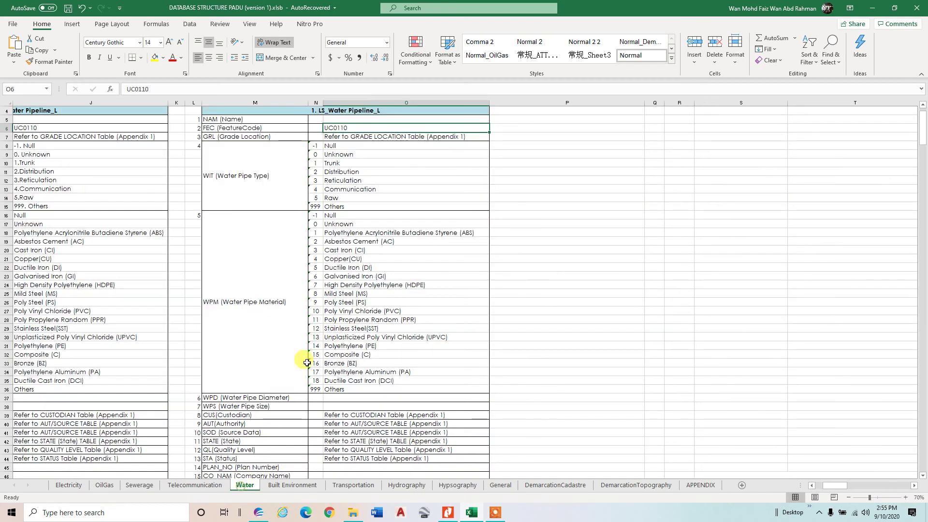
left_click(245, 485)
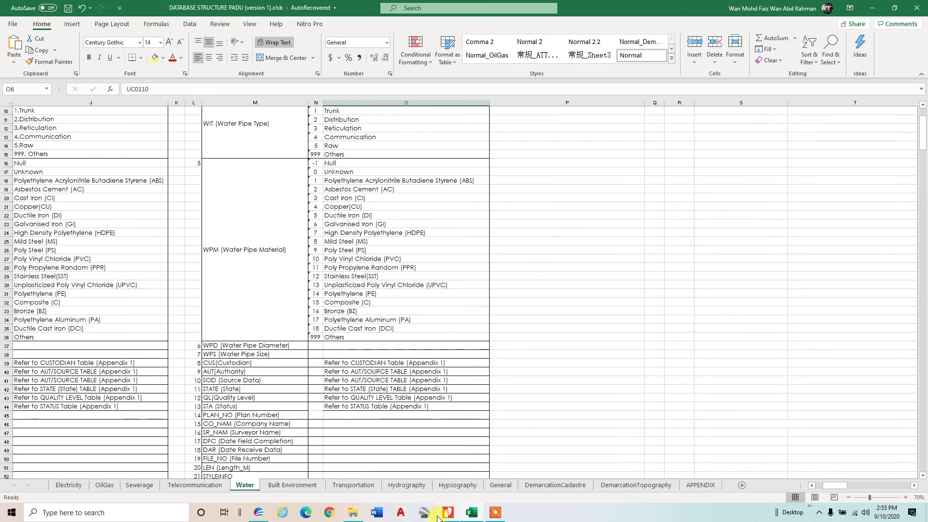
left_click(472, 513)
left_click(472, 513)
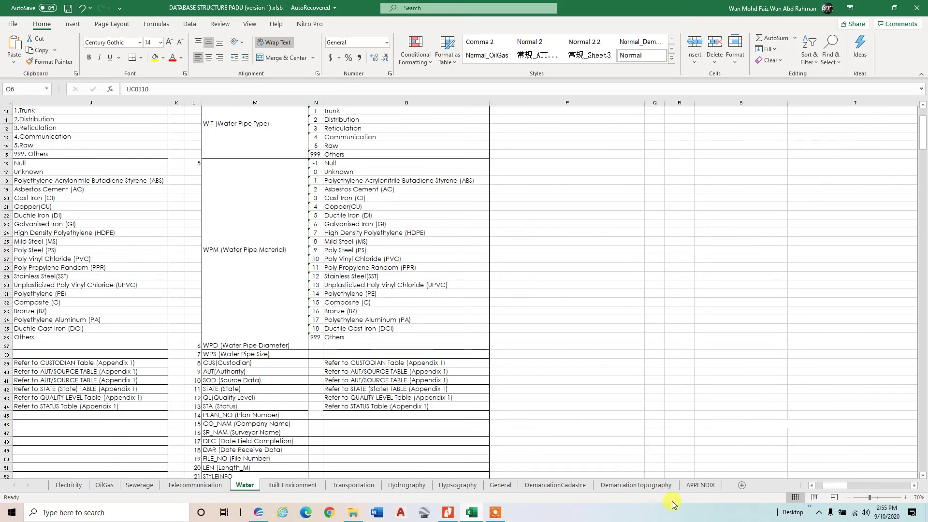
left_click(693, 488)
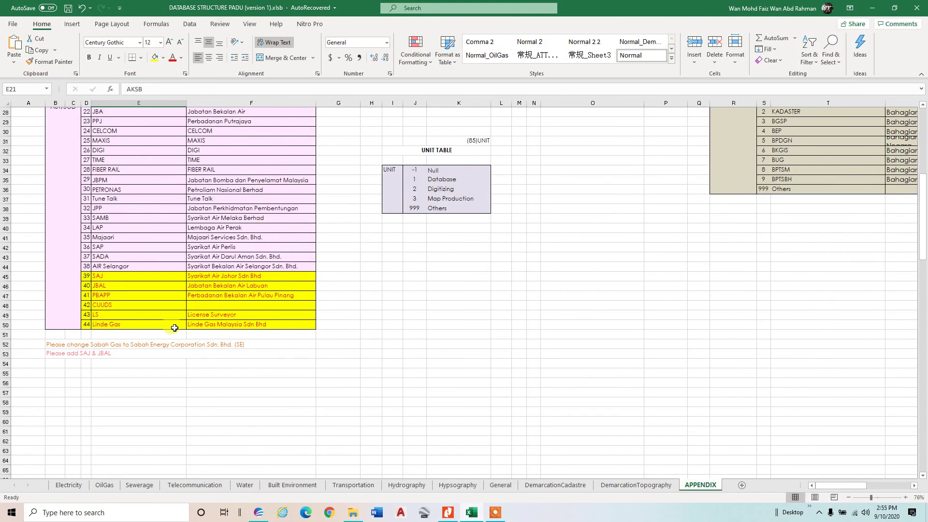
left_click(260, 516)
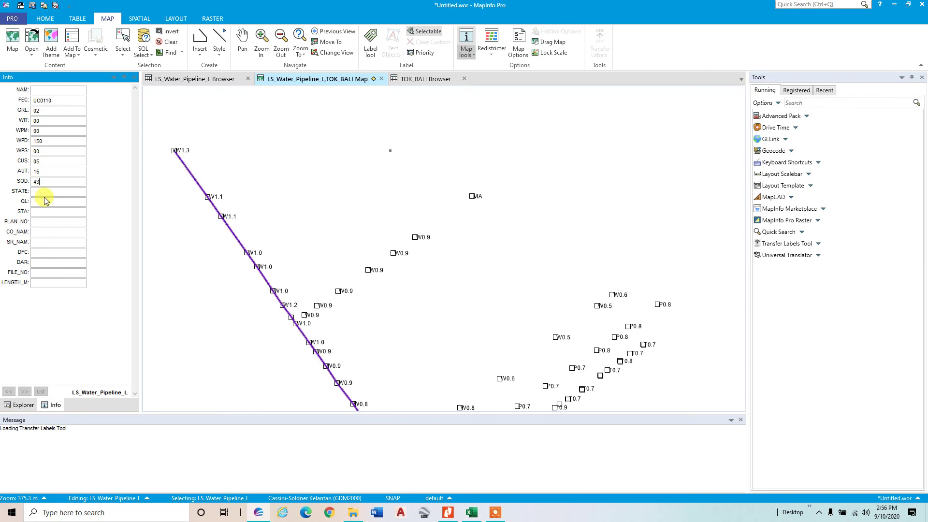
Look up Kelantan in Excel's STATE table and set the pipeline's STATE to 03 in MapInfo Pro.
left_click(472, 512)
scroll(709, 357, "up", 8)
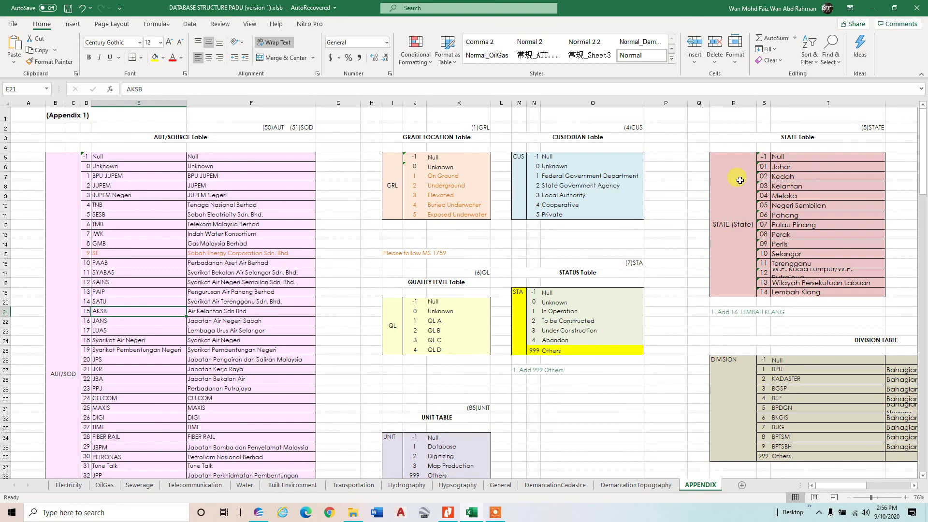
left_click(259, 512)
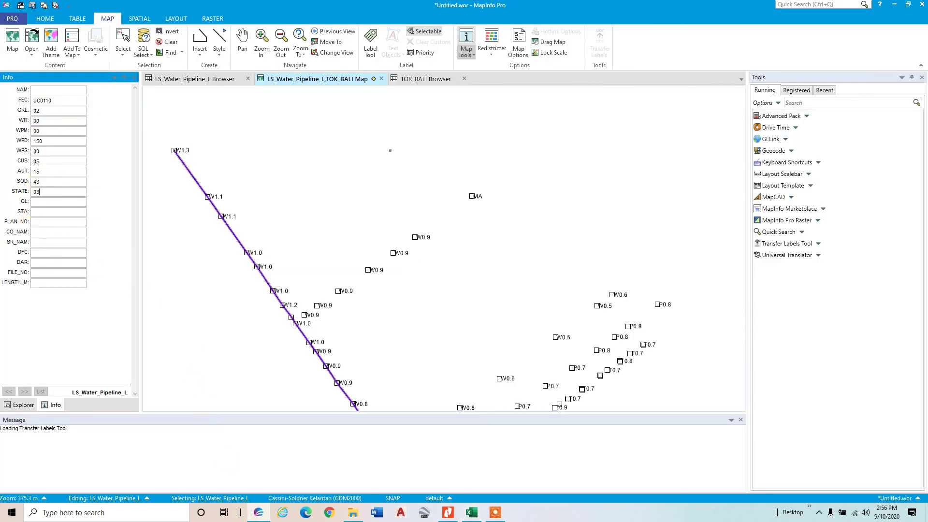
left_click(39, 194)
Set the pipeline's QL to 02 and STA to 01, checking the quality level and status tables in Excel.
left_click(472, 512)
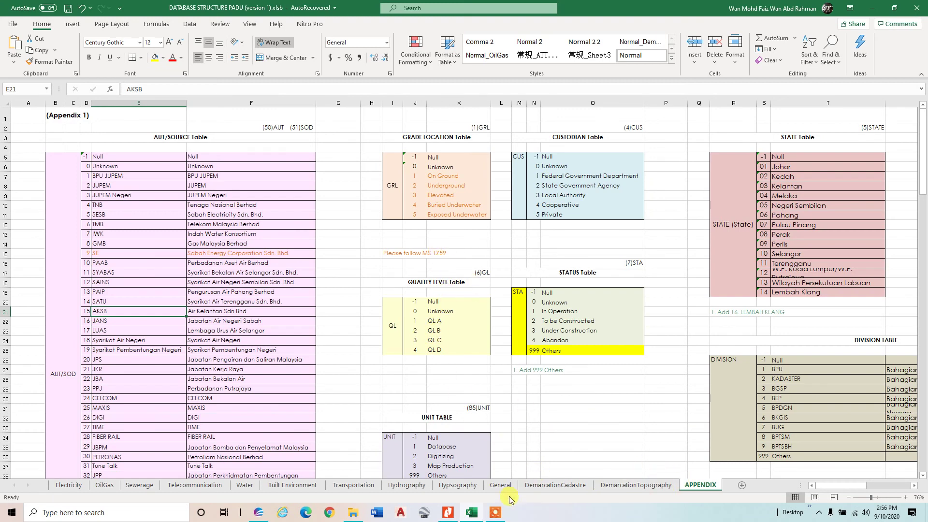
left_click(258, 512)
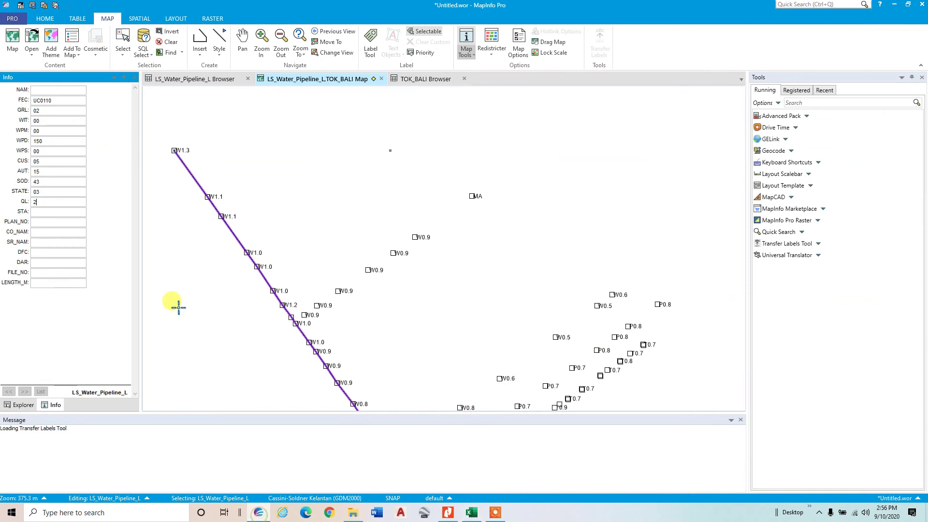
type("0")
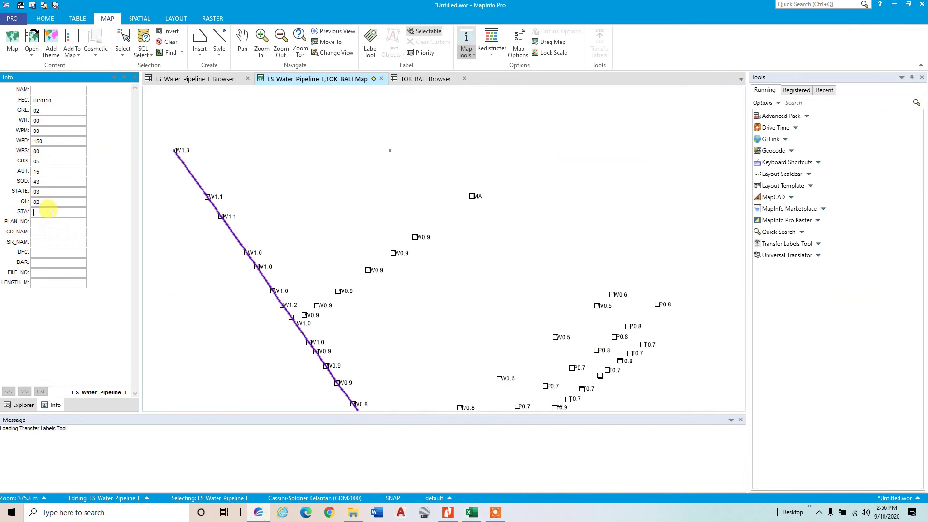
left_click(472, 513)
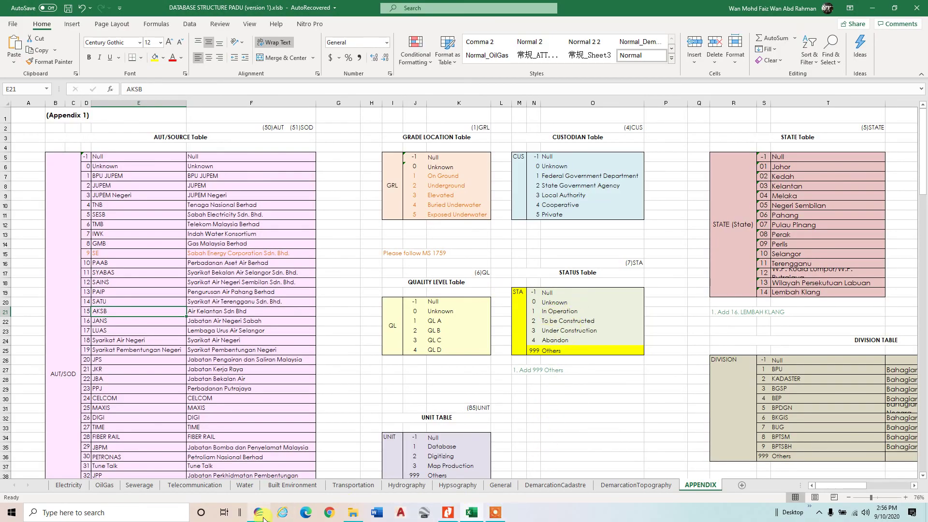
left_click(495, 513)
type("01")
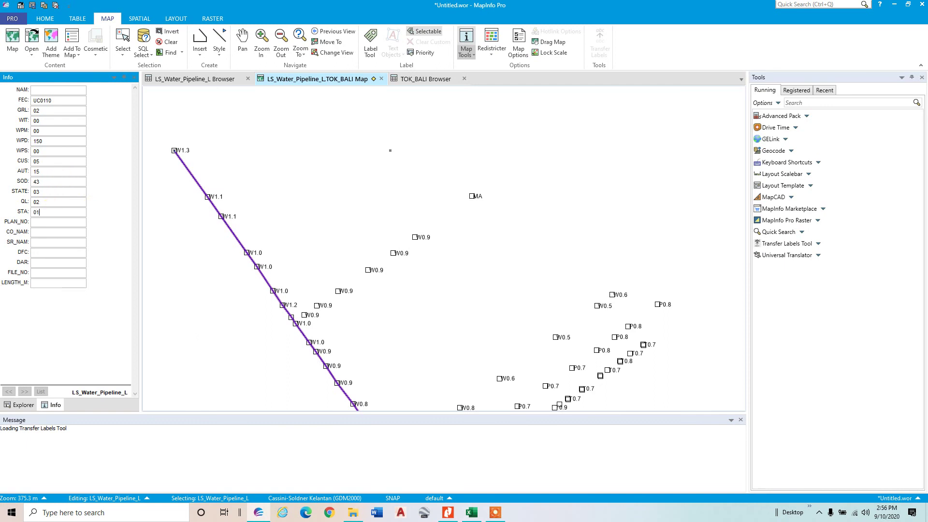
Set PLAN_NO to jabc_12345 and CO_NAM to jabc, and fill in the surveyor's name in SR_NAM.
left_click(56, 222)
type("345")
left_click(44, 233)
type("j")
type("SR ABC")
Set the pipeline's DFC to 10092020 and DAR to 11092020.
left_click(43, 252)
type("10092020")
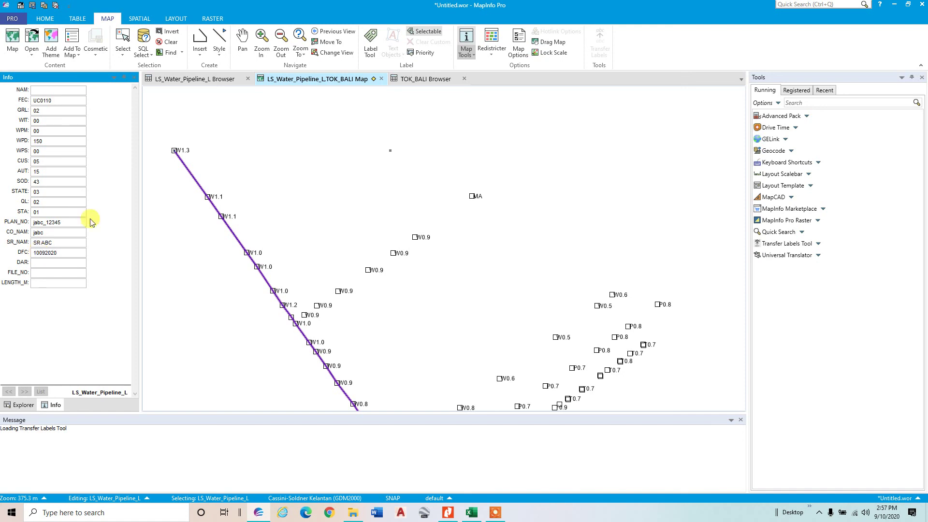
key("Tab")
type("11092020")
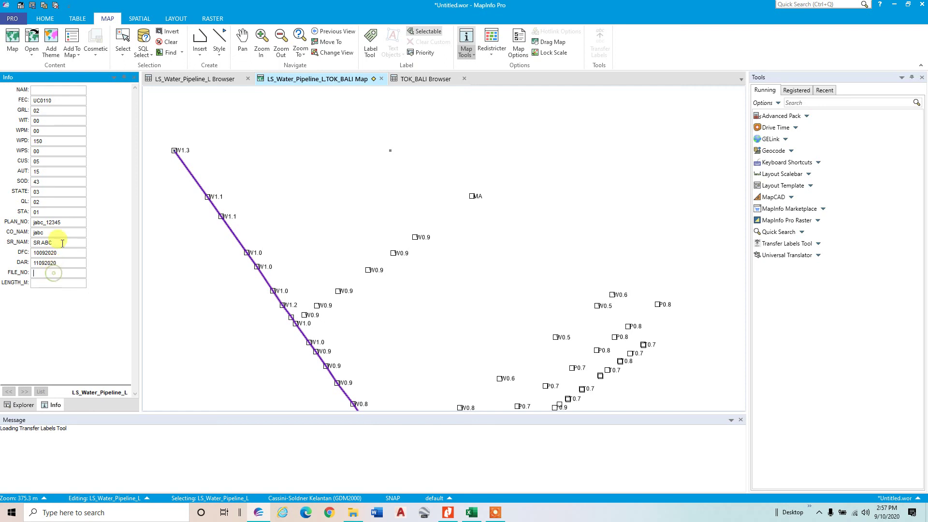
Set FILE_NO to JABC_TOKBALI and review the pipeline's record in the LS_Water_Pipeline_L Browser.
type("JABC_TOKBAL")
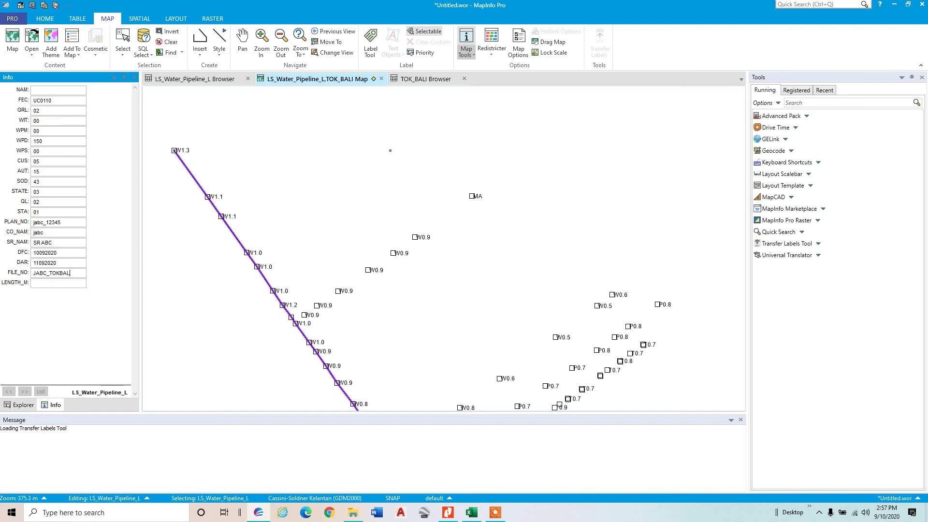
left_click(49, 284)
left_click(200, 79)
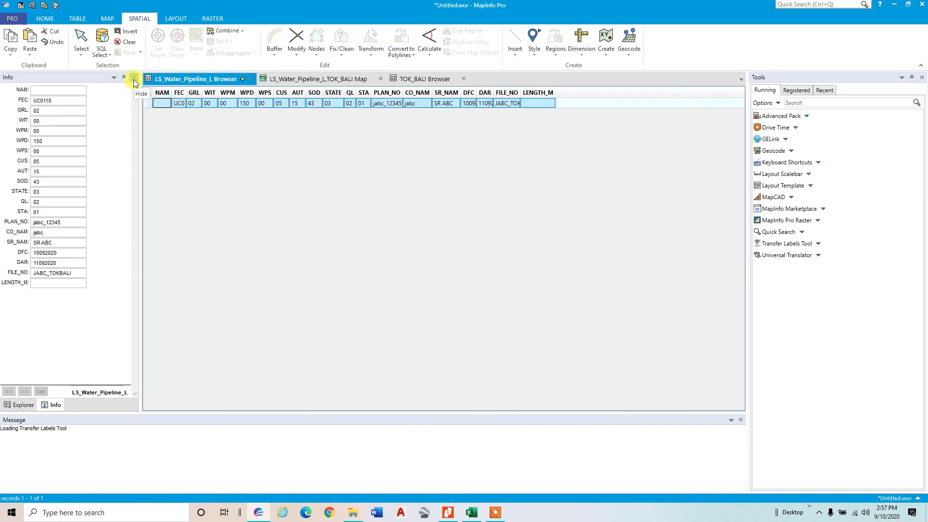
Return to the TOK_BALI map, inspect the finished pipeline, and bring up the map's context options.
left_click(321, 77)
scroll(358, 283, "down", 1)
scroll(343, 321, "up", 1)
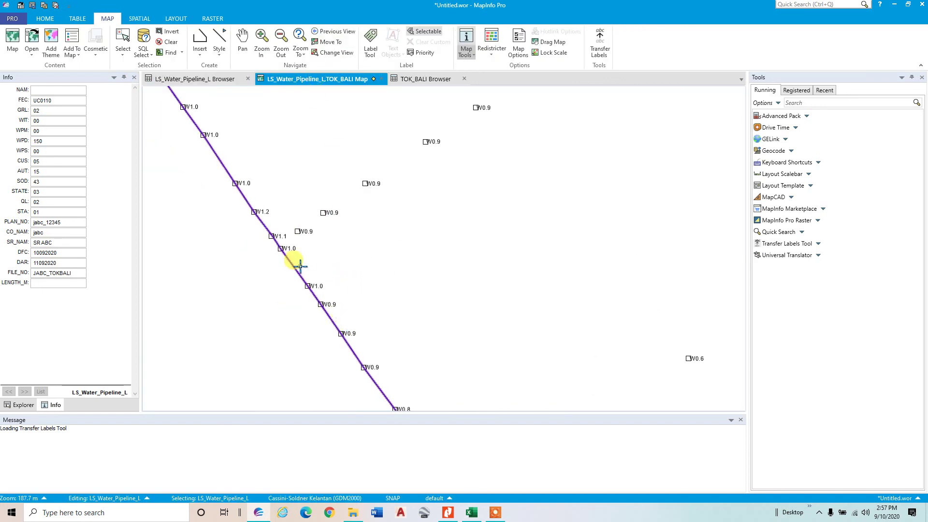
scroll(464, 264, "down", 1)
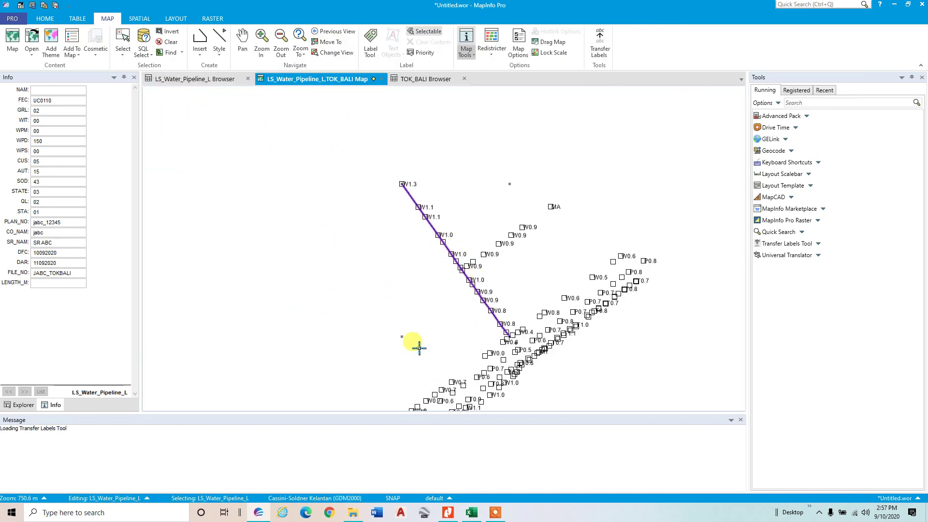
scroll(479, 298, "up", 1)
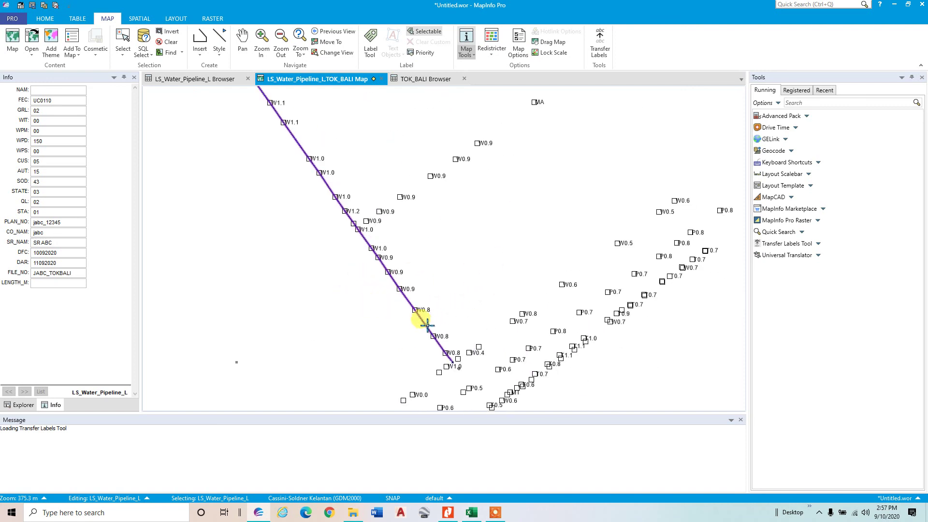
right_click(267, 168)
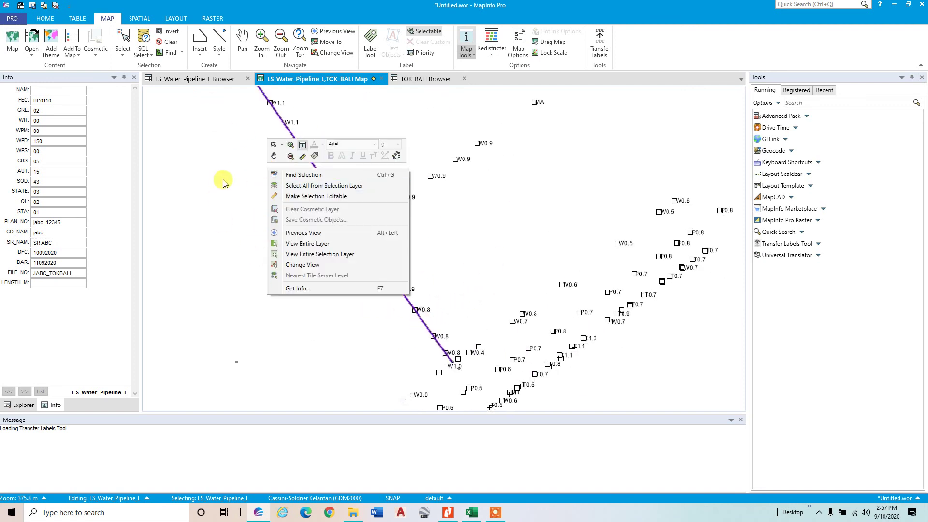